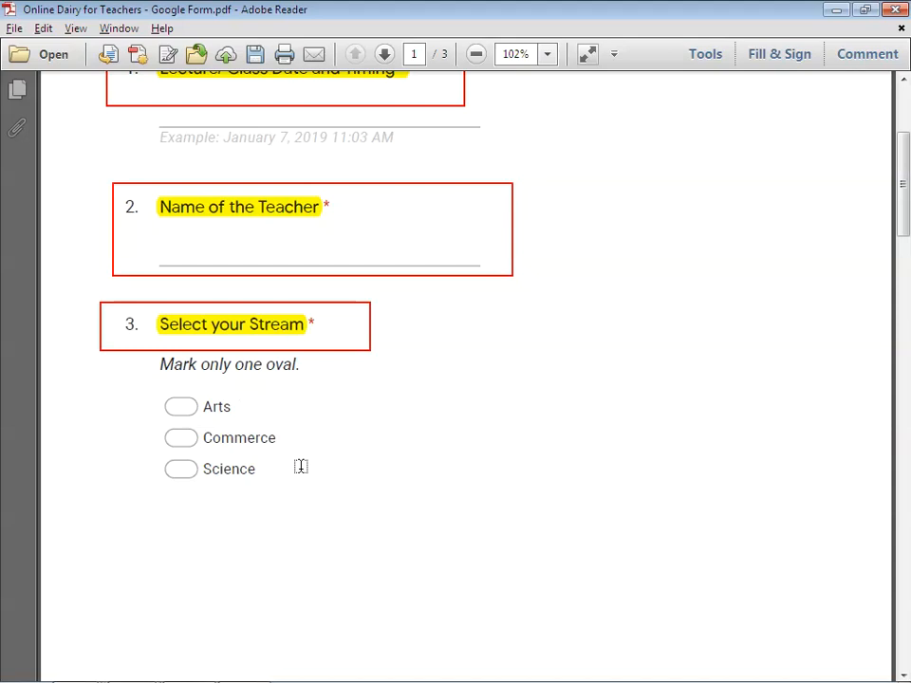
Step: Highlight the question 4 course title and the Paper question title in yellow
scroll(301, 466, "down", 15)
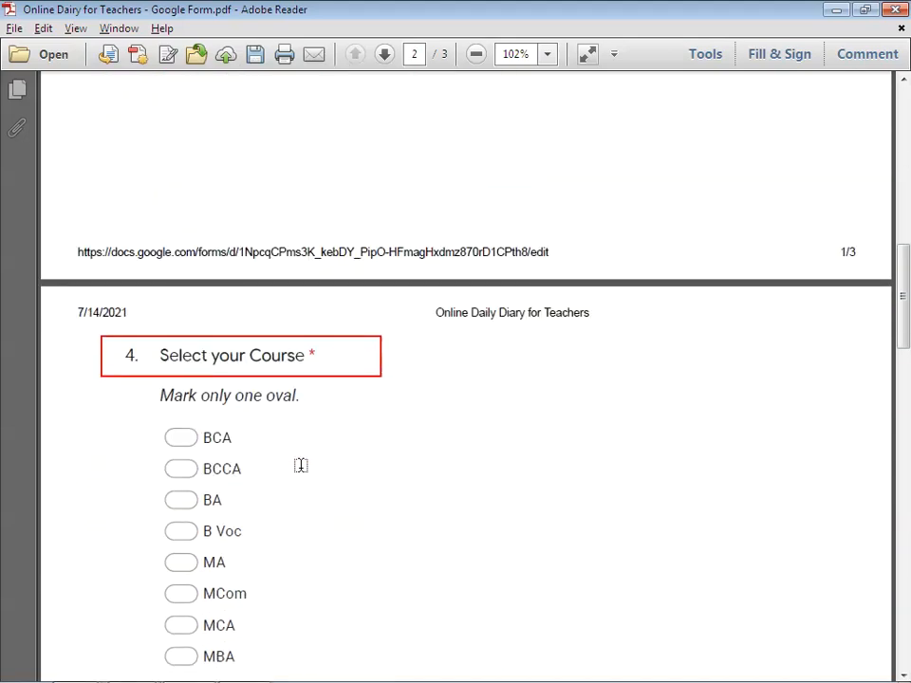
scroll(301, 466, "down", 2)
mouse_move(139, 271)
left_mouse_down()
mouse_move(354, 246)
mouse_move(310, 266)
left_mouse_up()
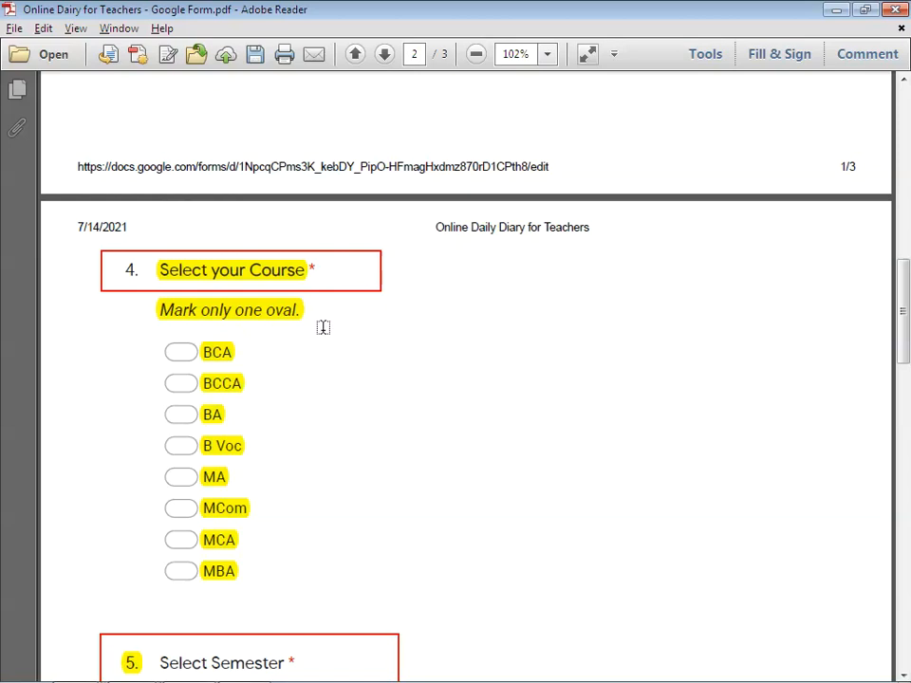
scroll(281, 381, "down", 2)
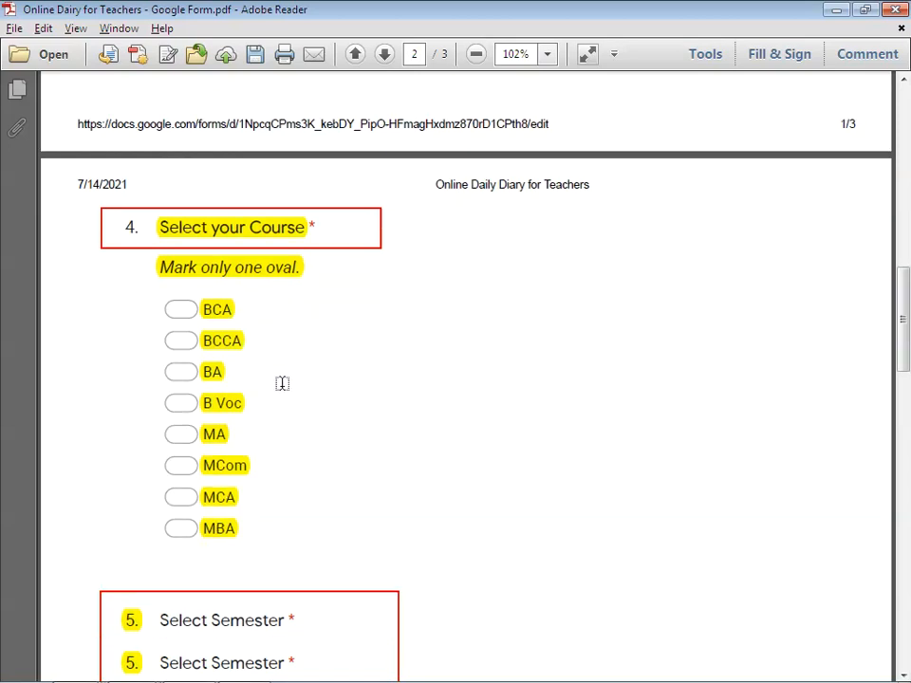
scroll(282, 383, "down", 2)
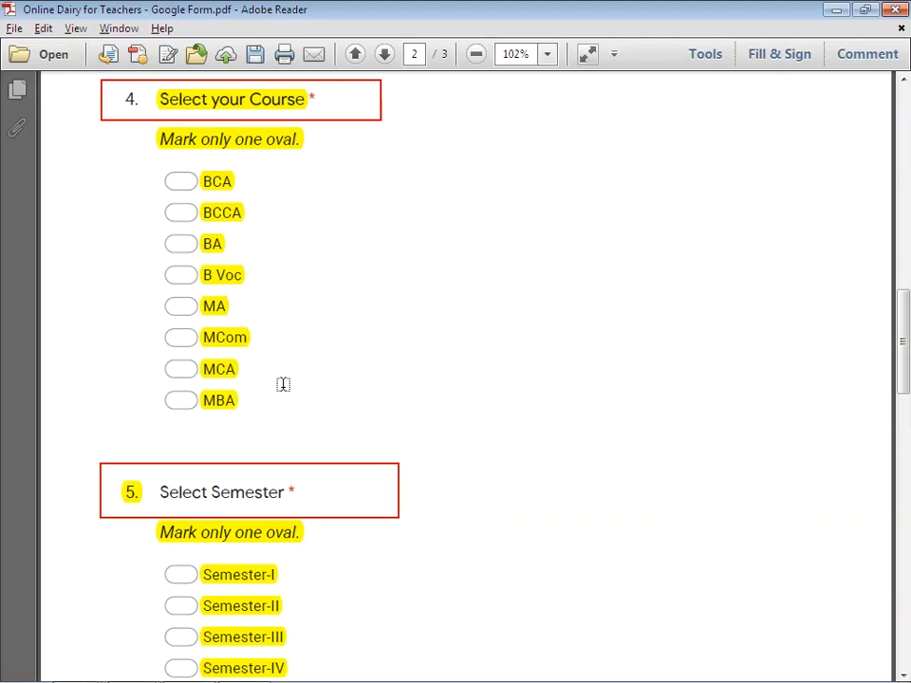
scroll(282, 383, "down", 4)
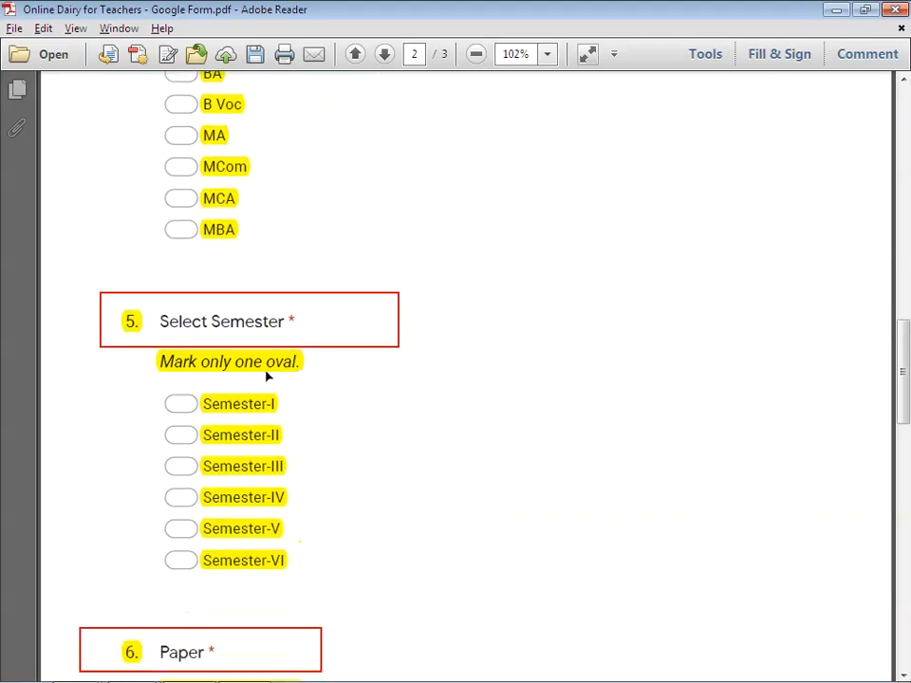
scroll(239, 269, "up", 2)
scroll(203, 142, "up", 1)
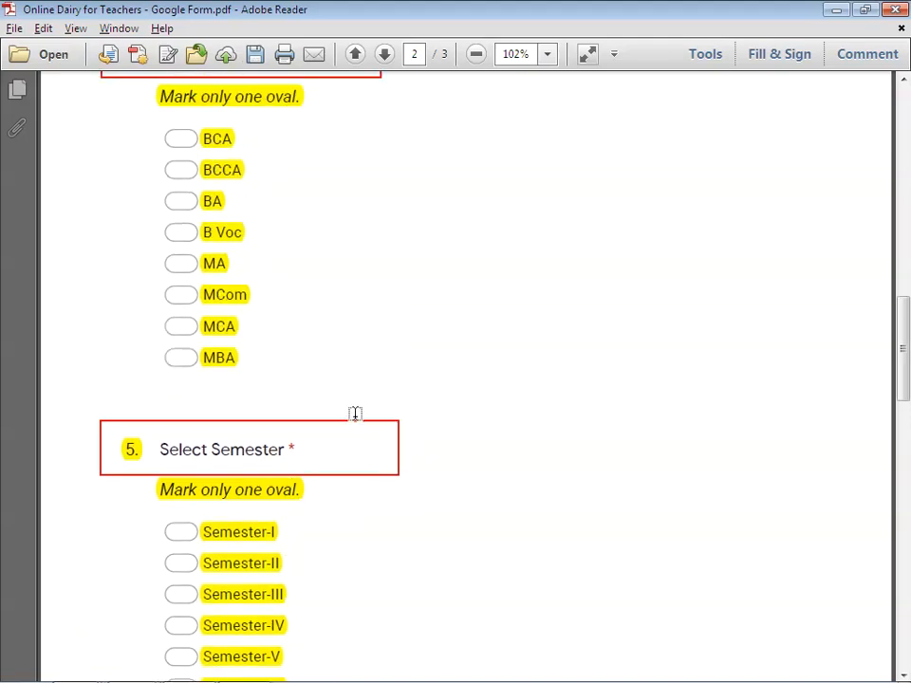
scroll(356, 414, "down", 3)
scroll(346, 464, "down", 3)
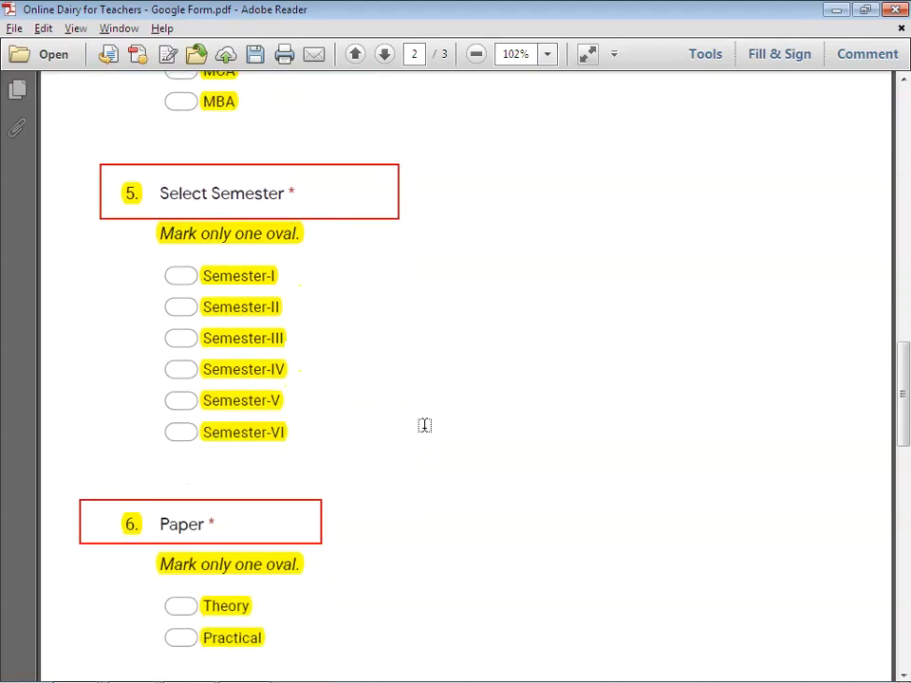
scroll(425, 423, "down", 2)
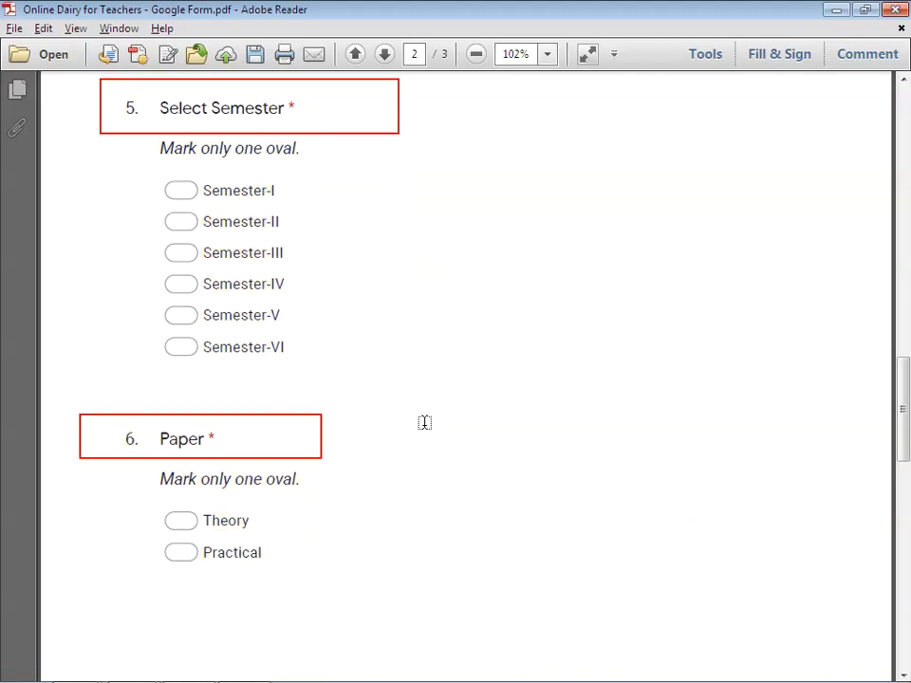
scroll(230, 356, "down", 1)
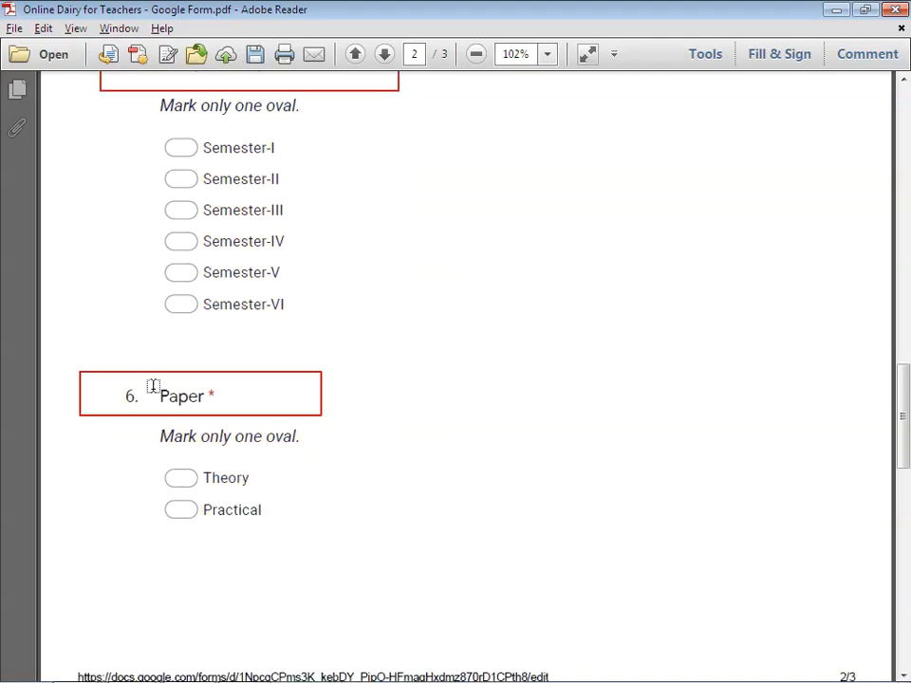
left_click_drag(151, 396, 294, 394)
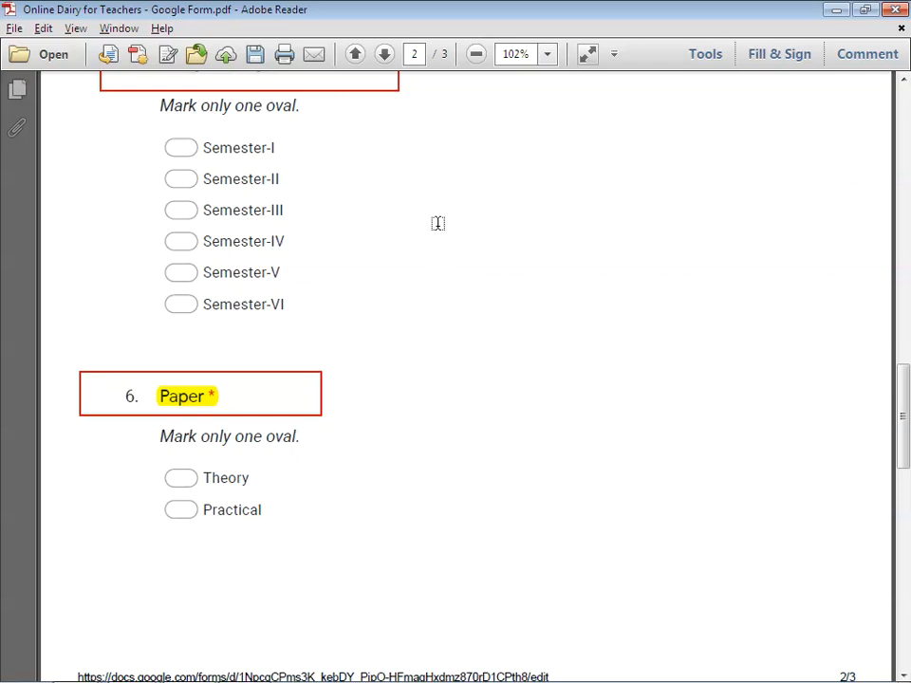
Step: Highlight the Name of the Subject, Topic Tought and No. of students present titles
scroll(429, 299, "down", 6)
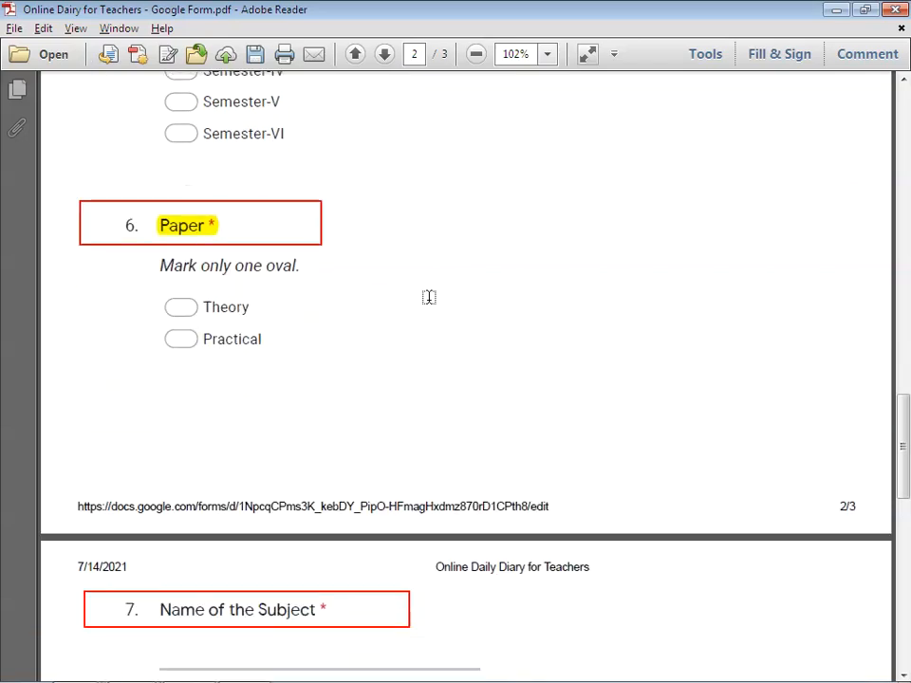
scroll(429, 297, "up", 2)
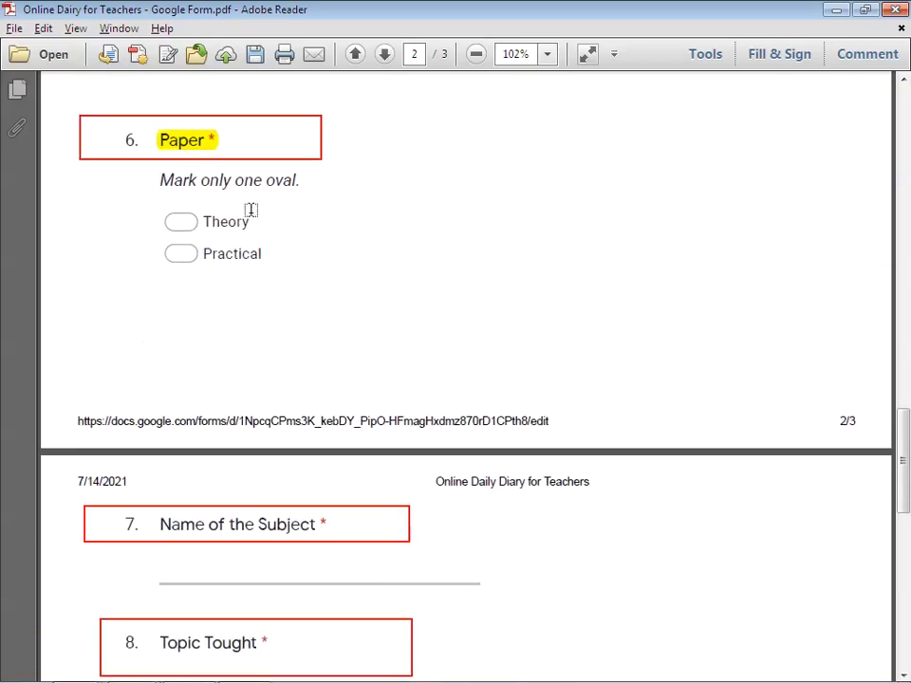
scroll(273, 246, "down", 4)
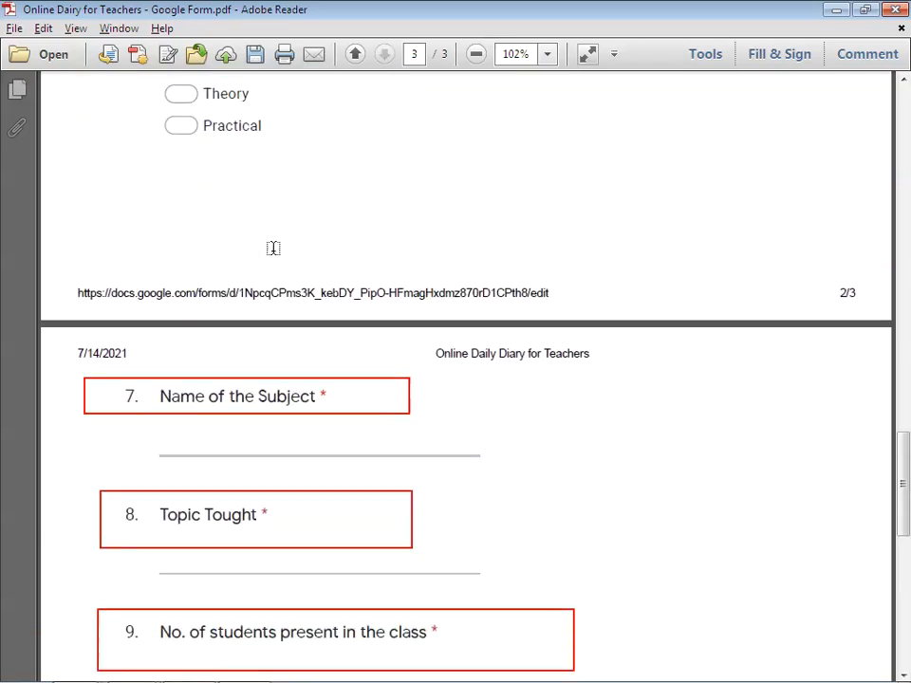
left_click_drag(161, 310, 337, 308)
scroll(338, 307, "down", 4)
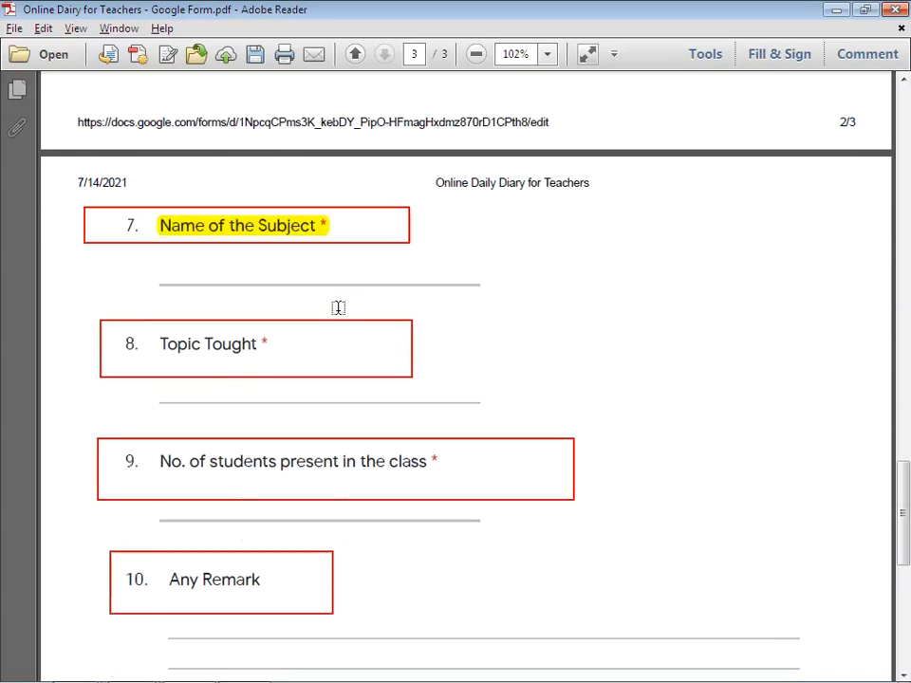
left_click_drag(159, 259, 280, 275)
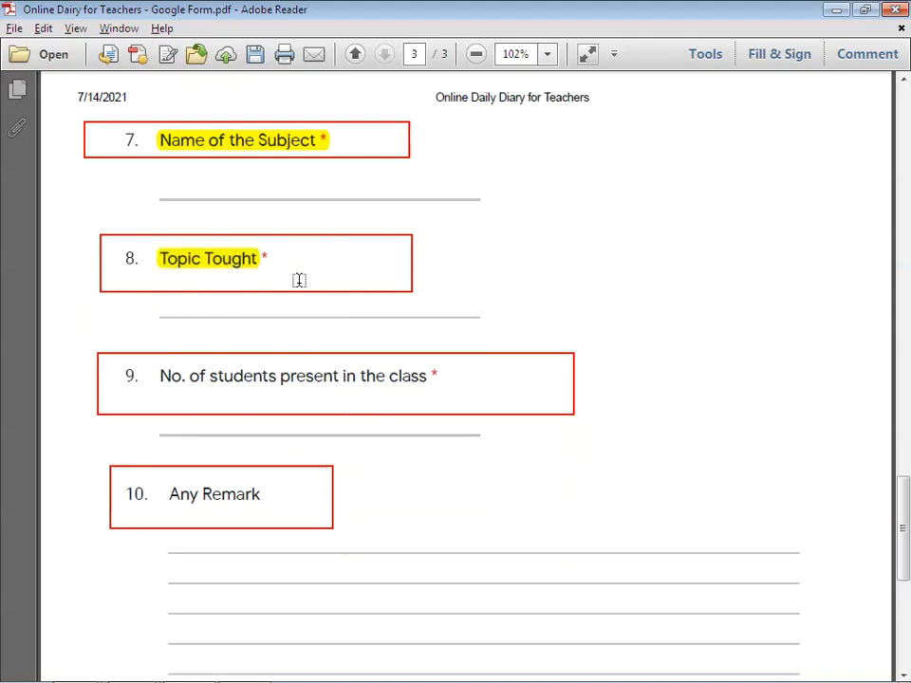
scroll(299, 280, "down", 2)
left_click_drag(157, 290, 444, 293)
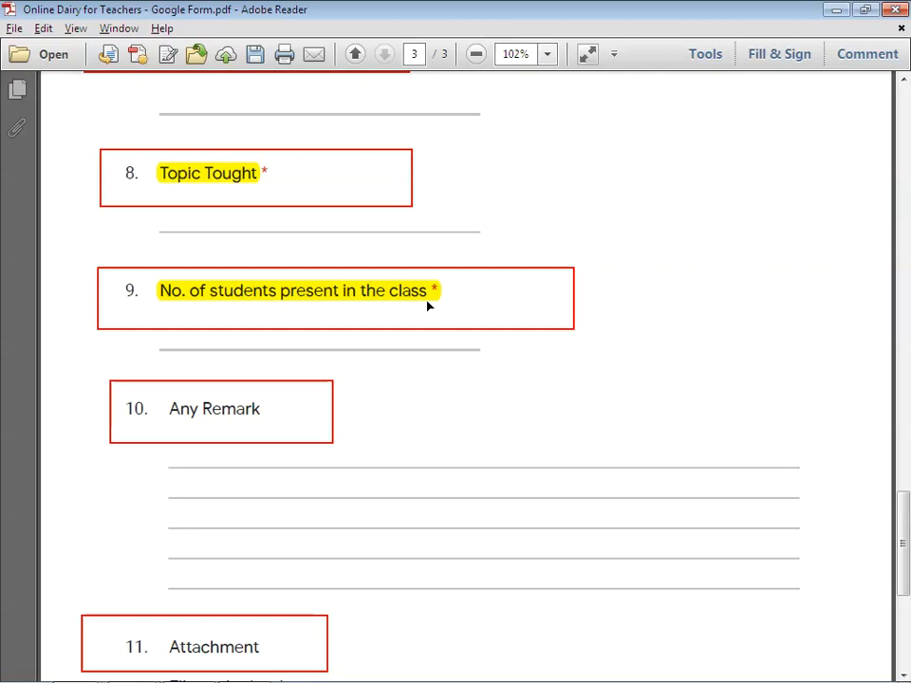
scroll(427, 297, "up", 15)
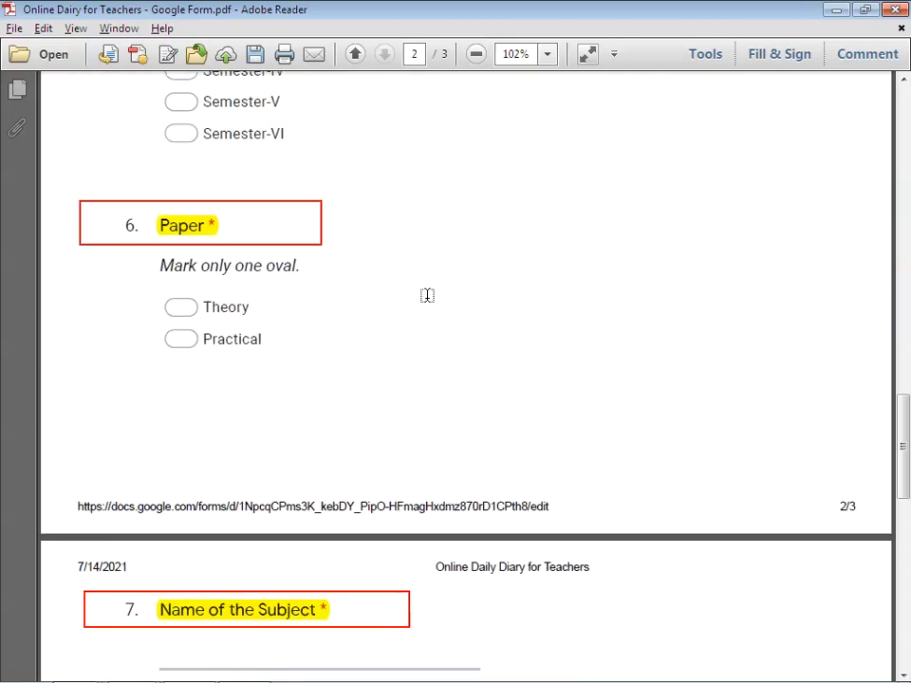
Step: Highlight the Select Semester and Select your Course titles in yellow
scroll(427, 295, "up", 5)
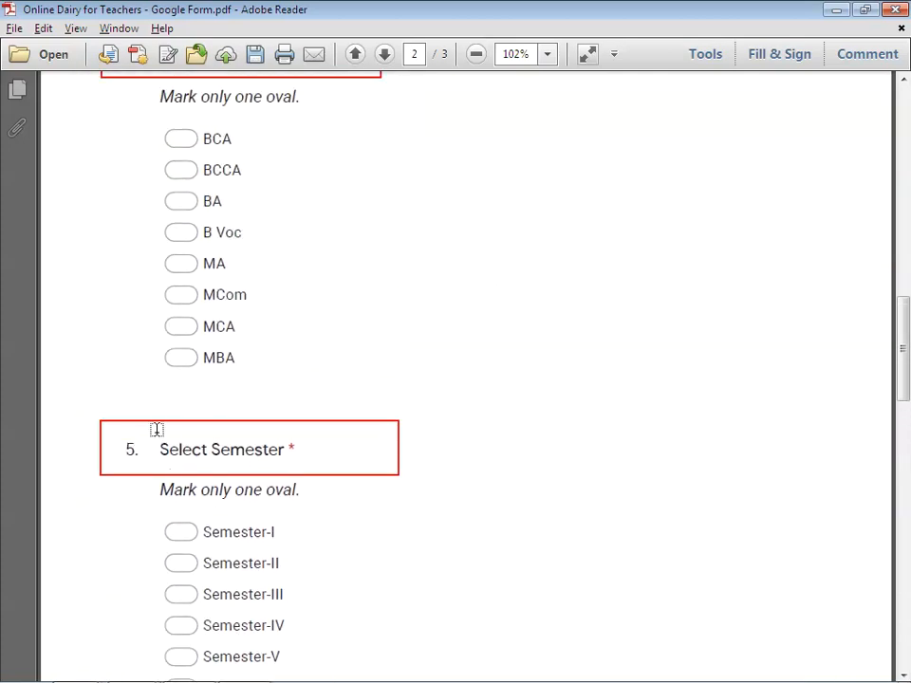
left_click_drag(160, 441, 284, 443)
left_click(300, 435)
scroll(301, 435, "up", 3)
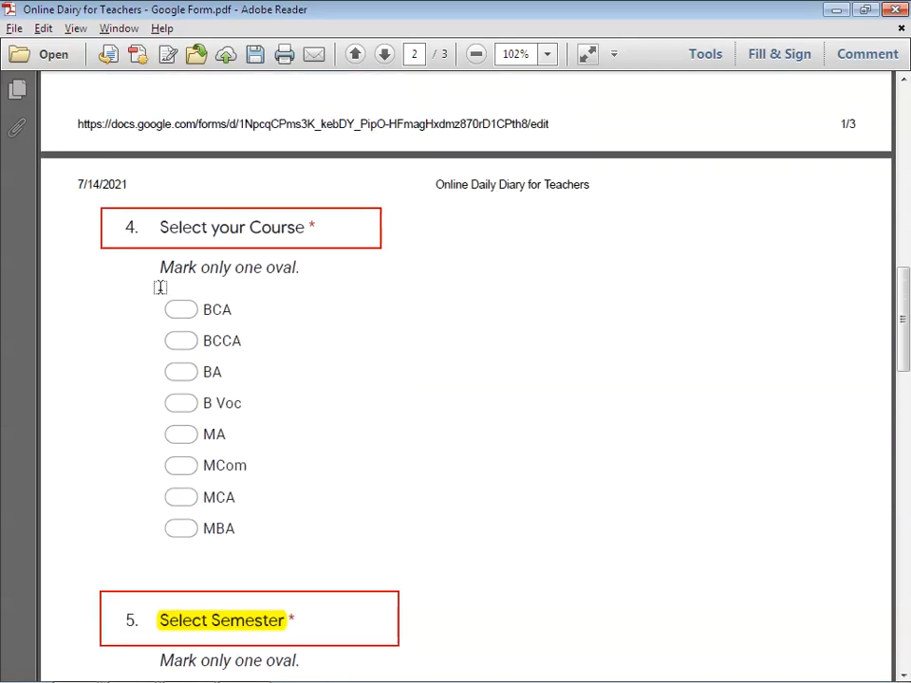
left_click_drag(158, 229, 276, 230)
left_click(277, 266)
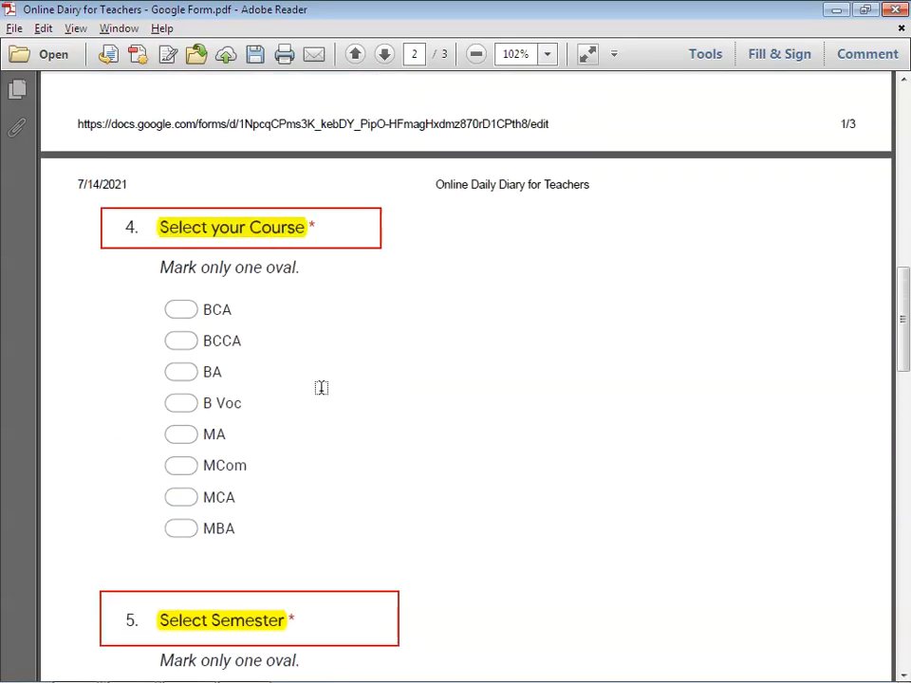
Step: Review the remaining questions, Any Remark and Attachment, then bring up the open browser windows
scroll(324, 376, "down", 20)
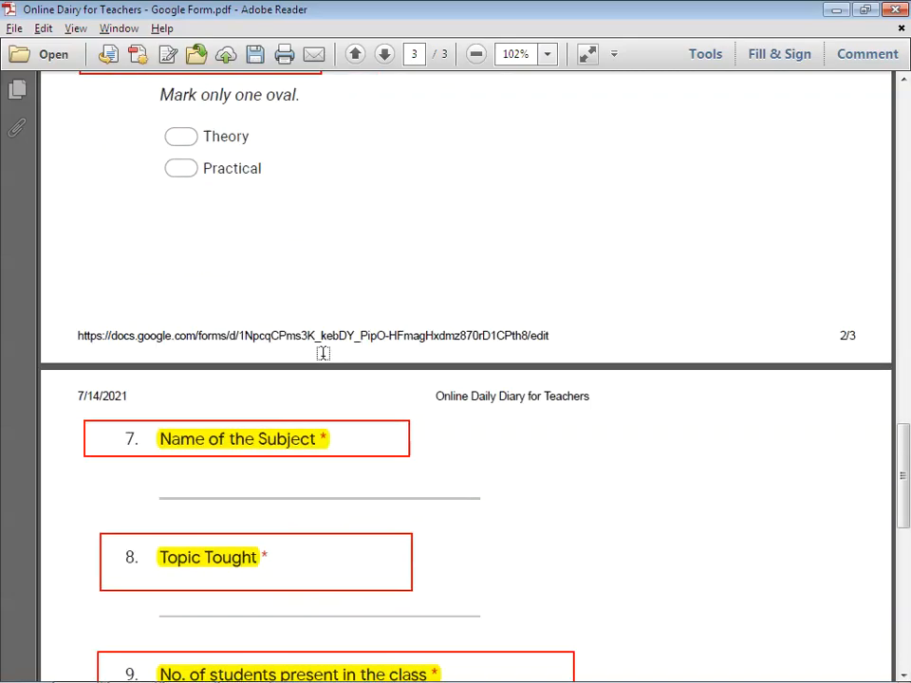
scroll(325, 352, "down", 3)
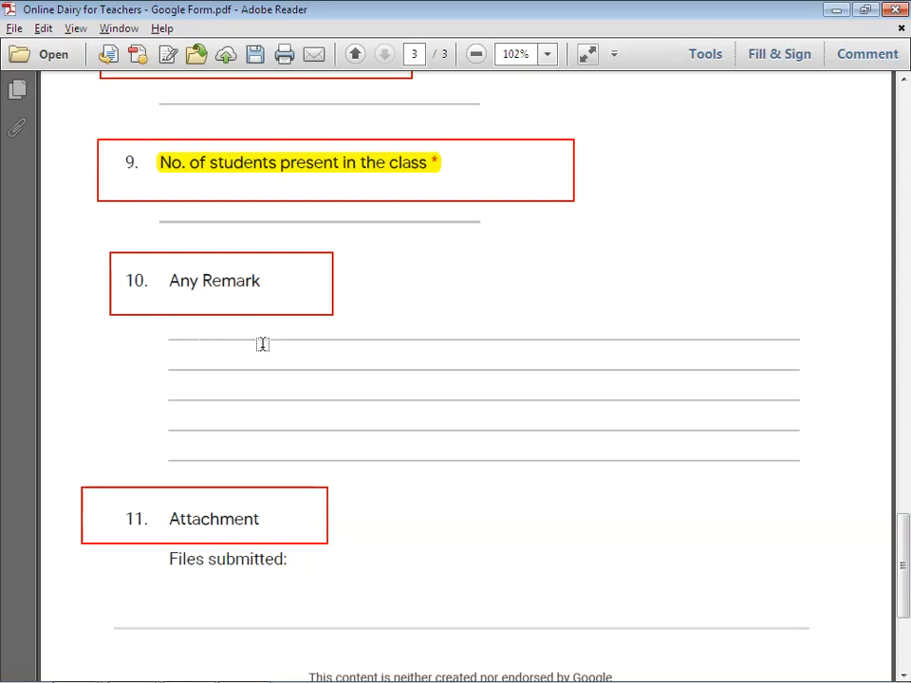
scroll(568, 452, "down", 1)
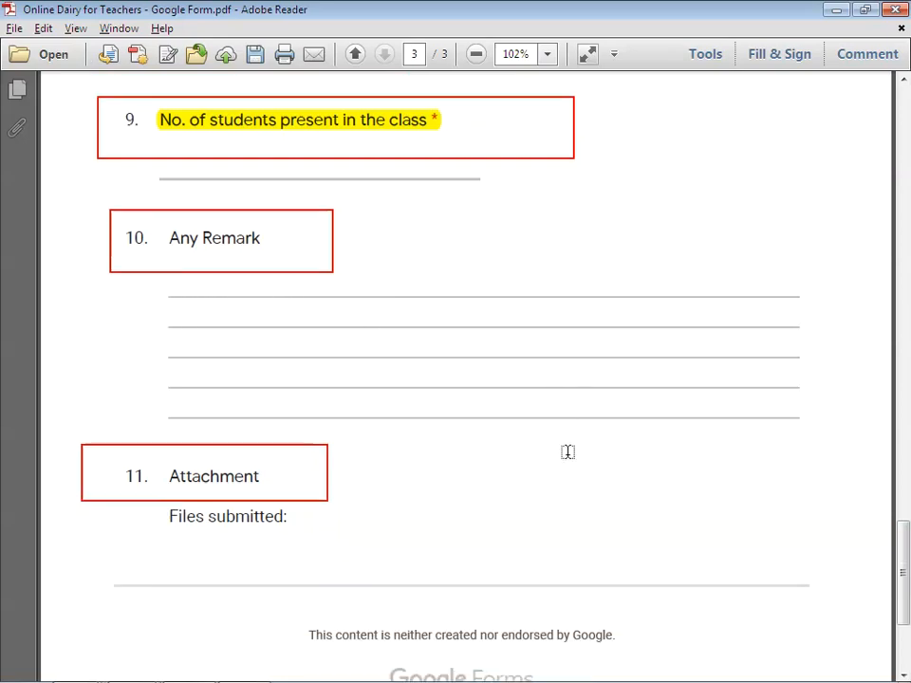
scroll(439, 473, "down", 1)
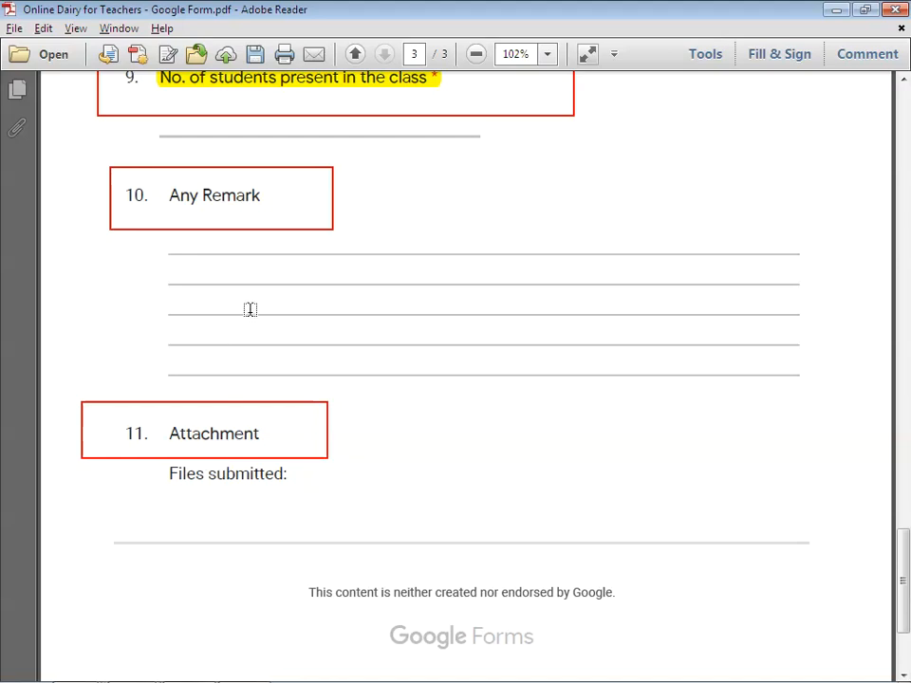
scroll(243, 342, "up", 1)
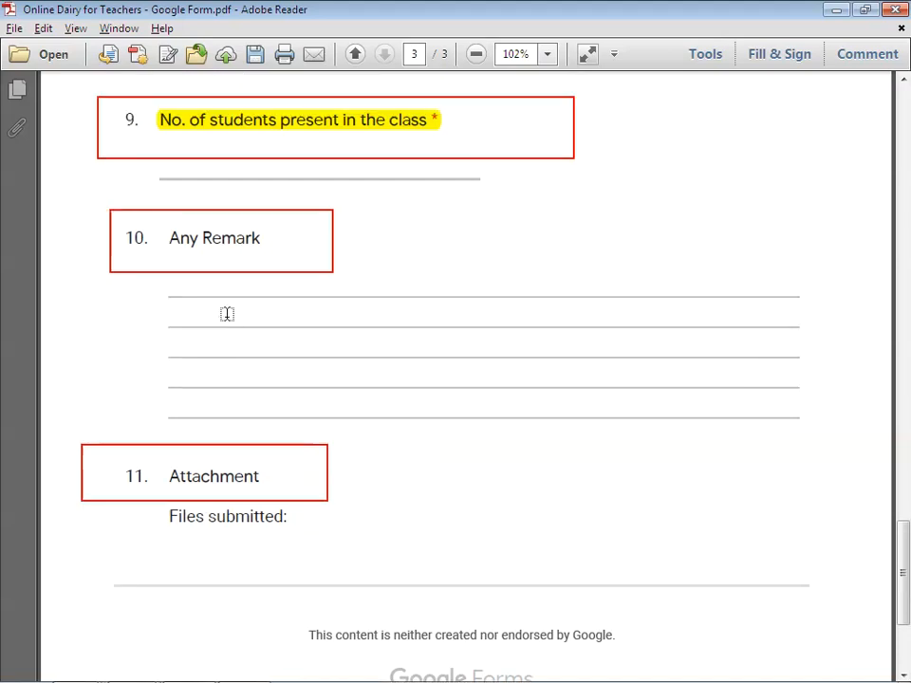
scroll(343, 271, "up", 2)
scroll(344, 270, "up", 2)
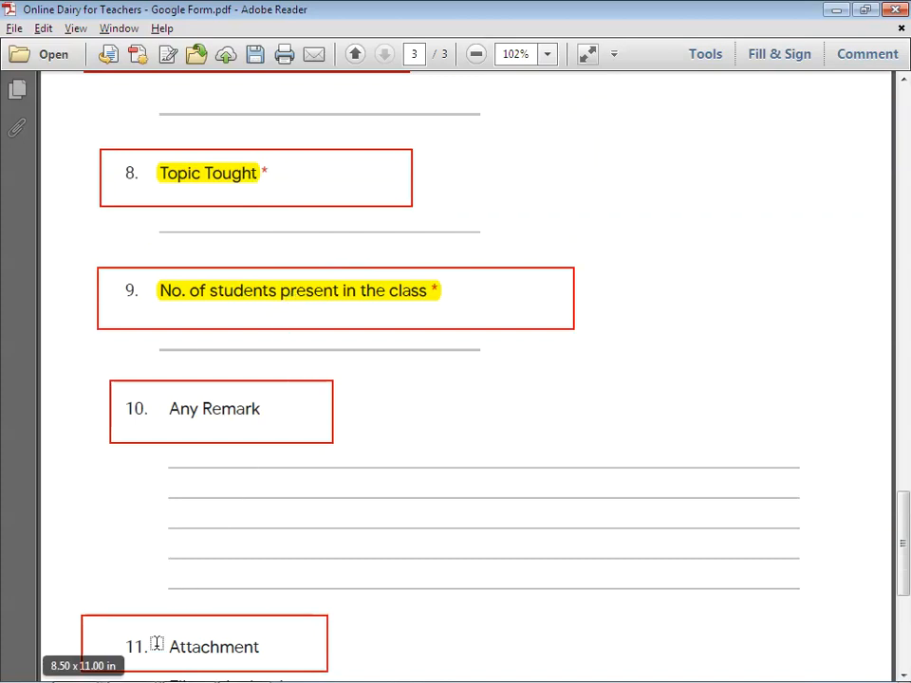
left_click(80, 668)
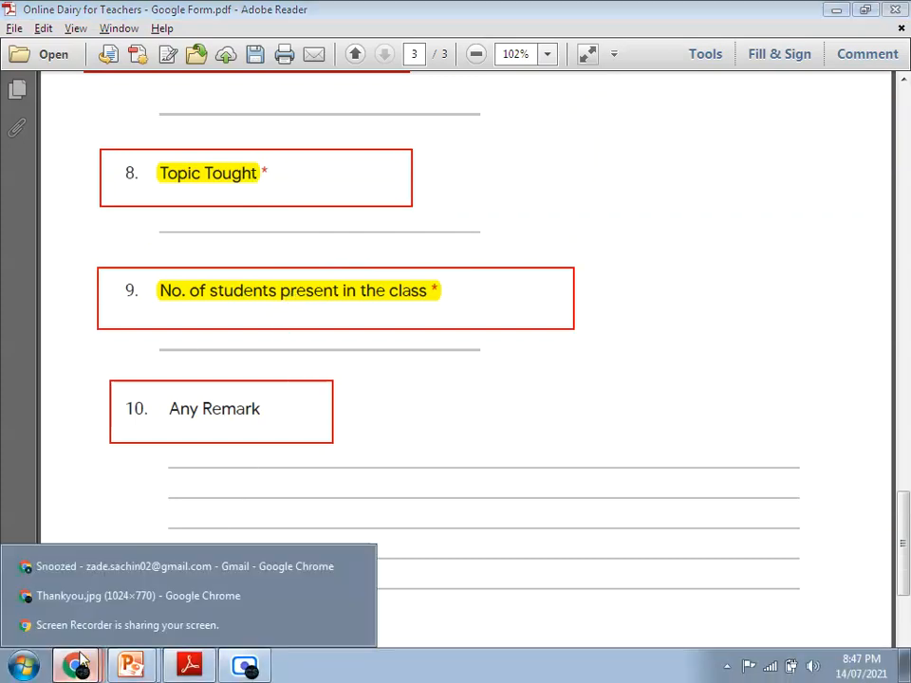
Step: Switch to the Gmail window and reach Google Drive's My Drive through the Google apps launcher
left_click(74, 576)
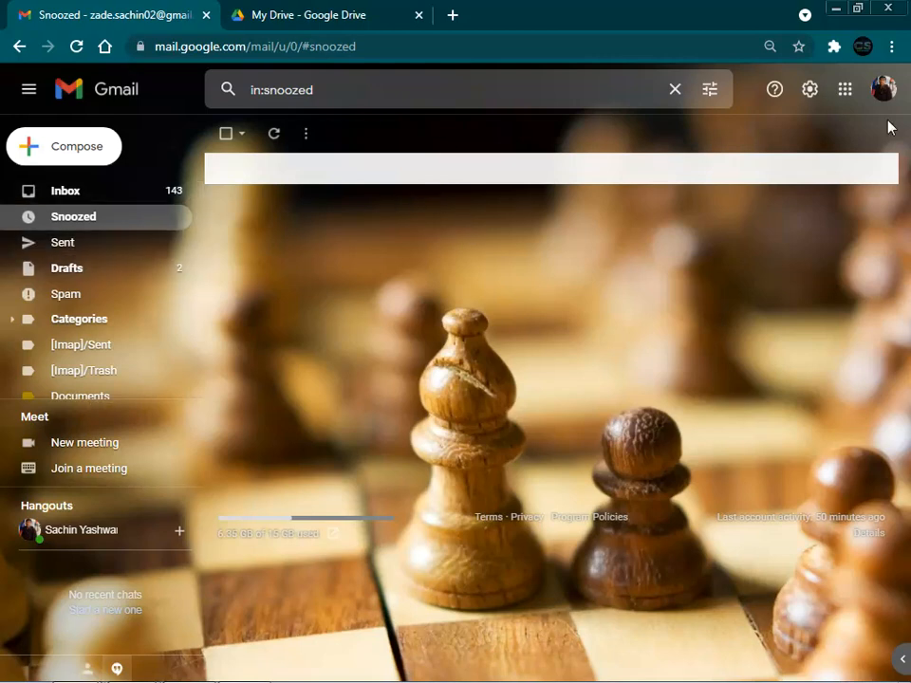
left_click(846, 100)
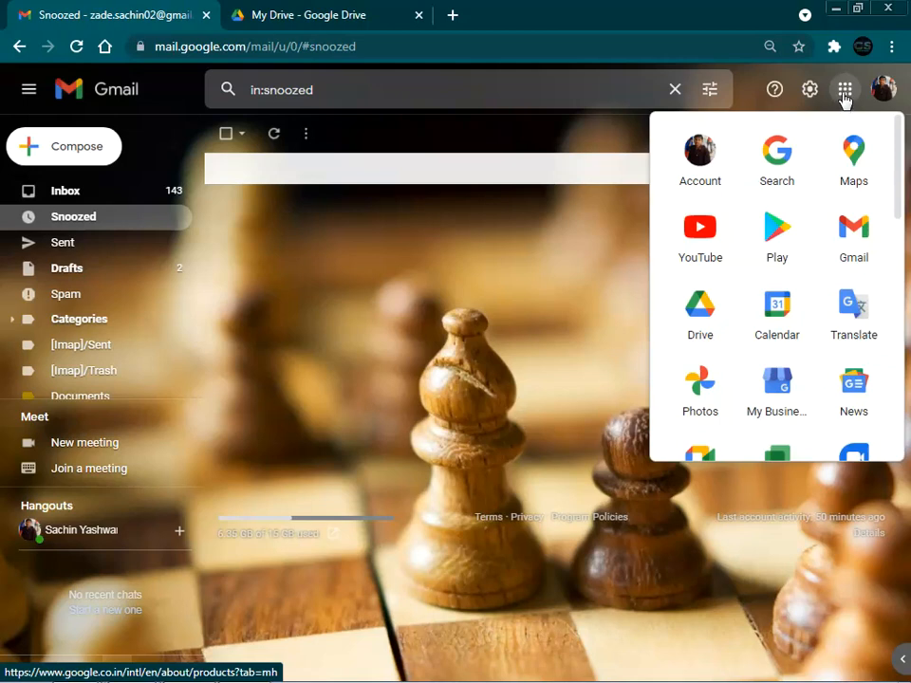
left_click(845, 100)
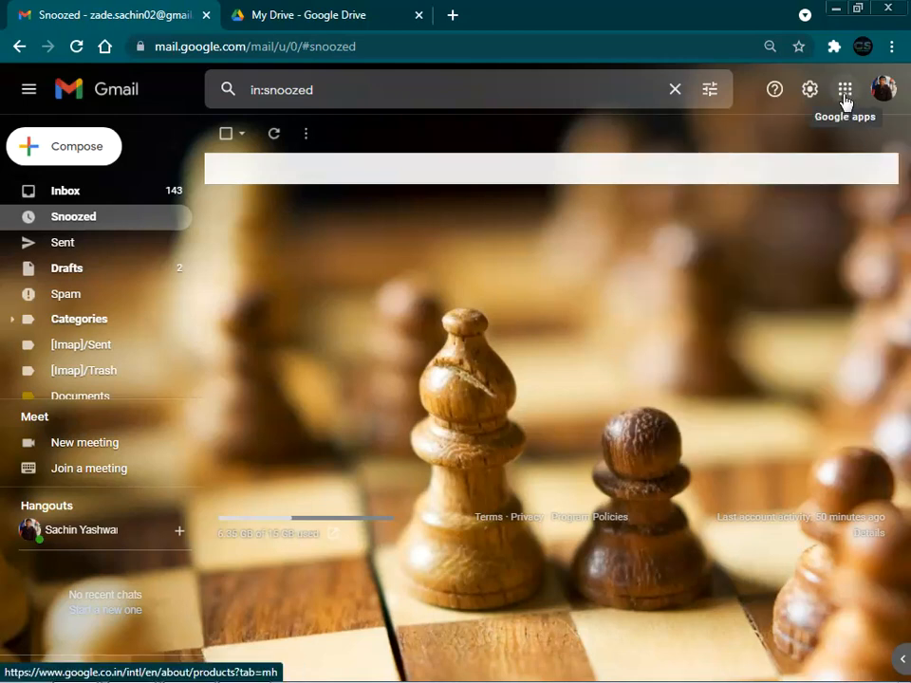
left_click(845, 95)
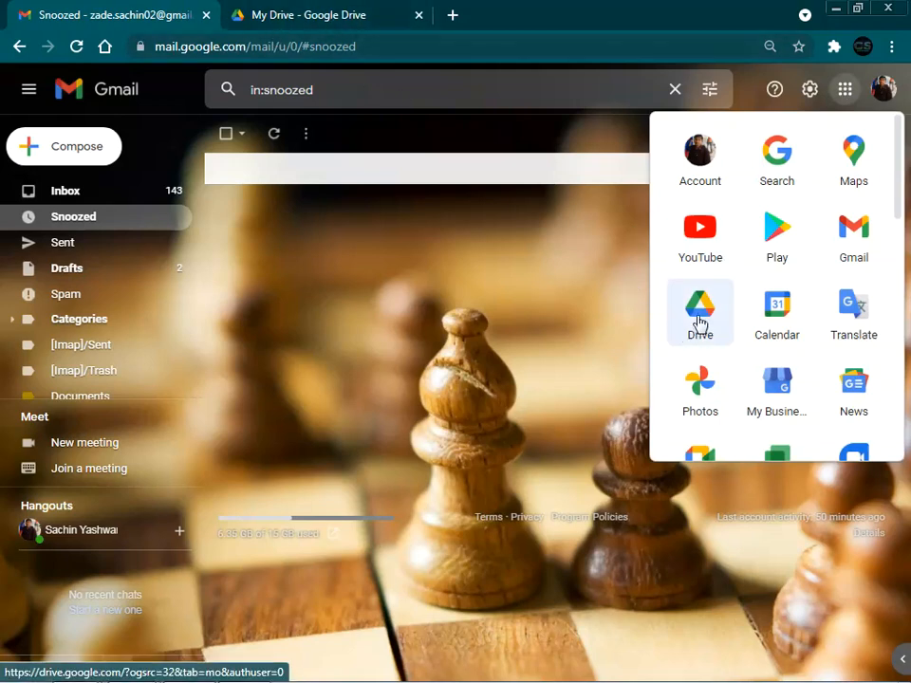
left_click(360, 29)
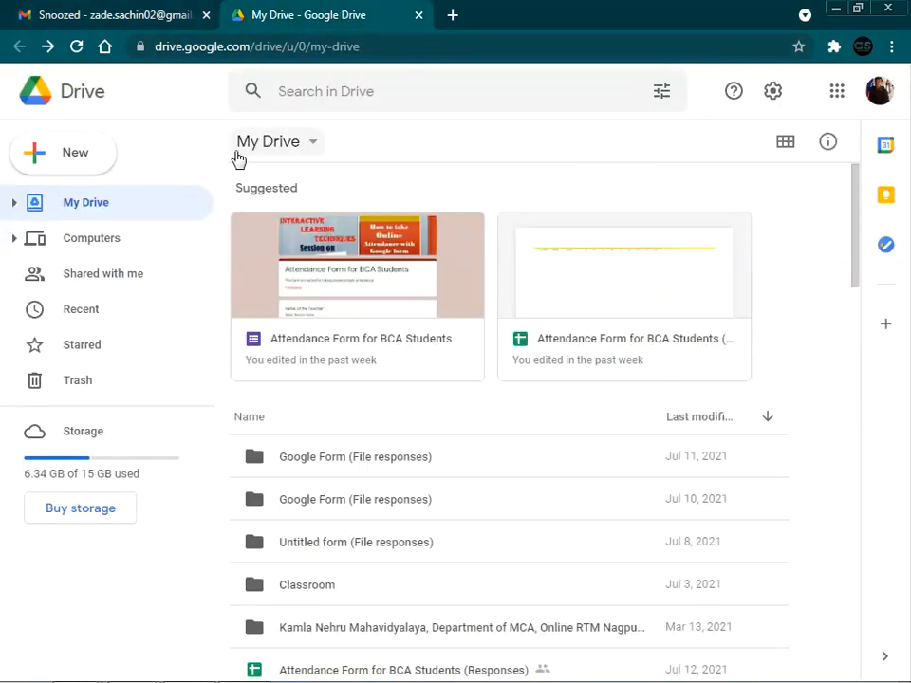
Step: Create a blank Google Form from Google Drive's New menu
left_click(72, 165)
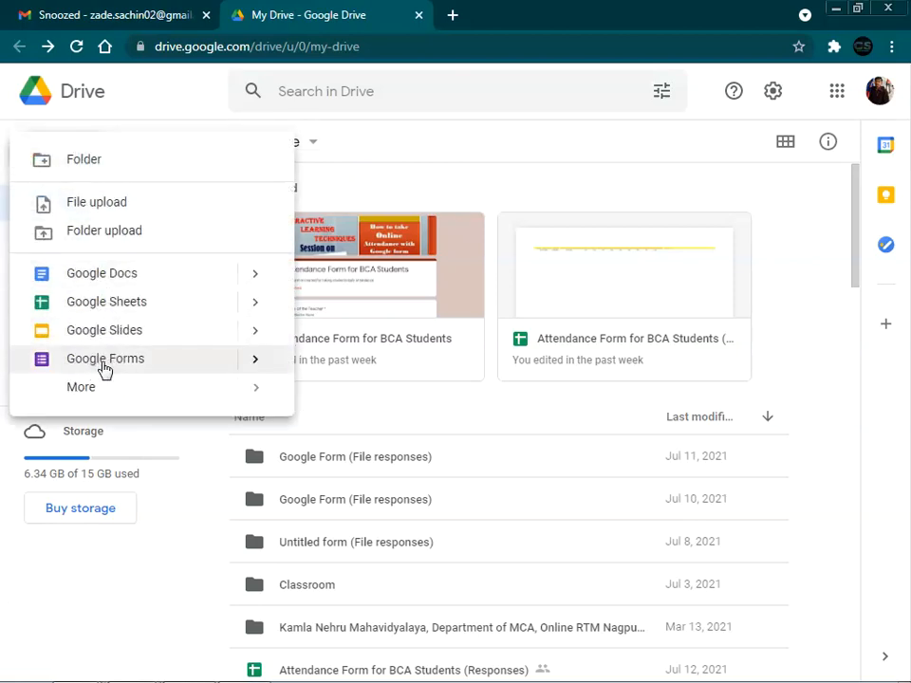
mouse_move(256, 365)
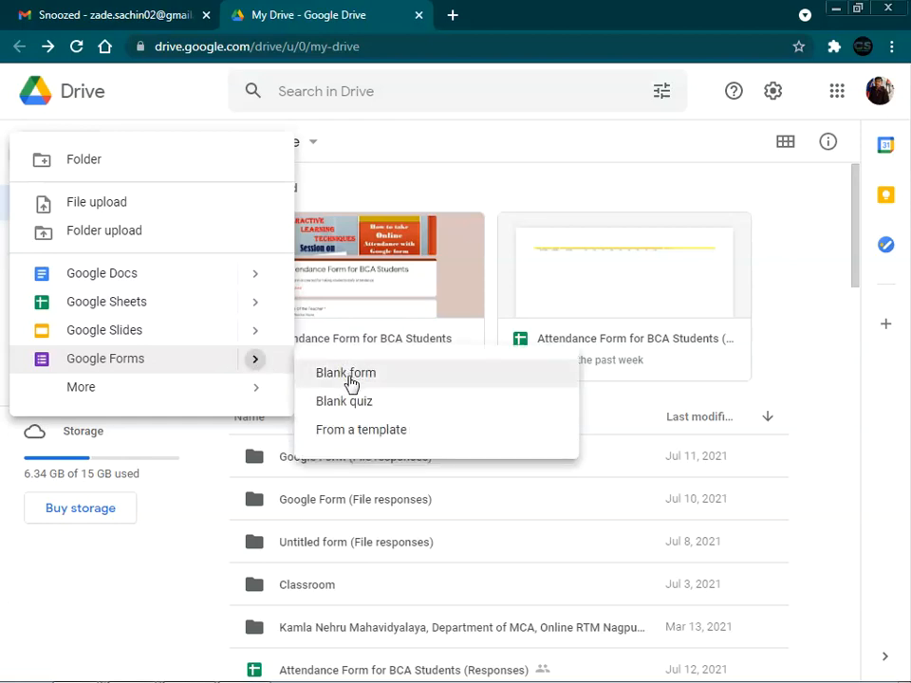
left_click(355, 381)
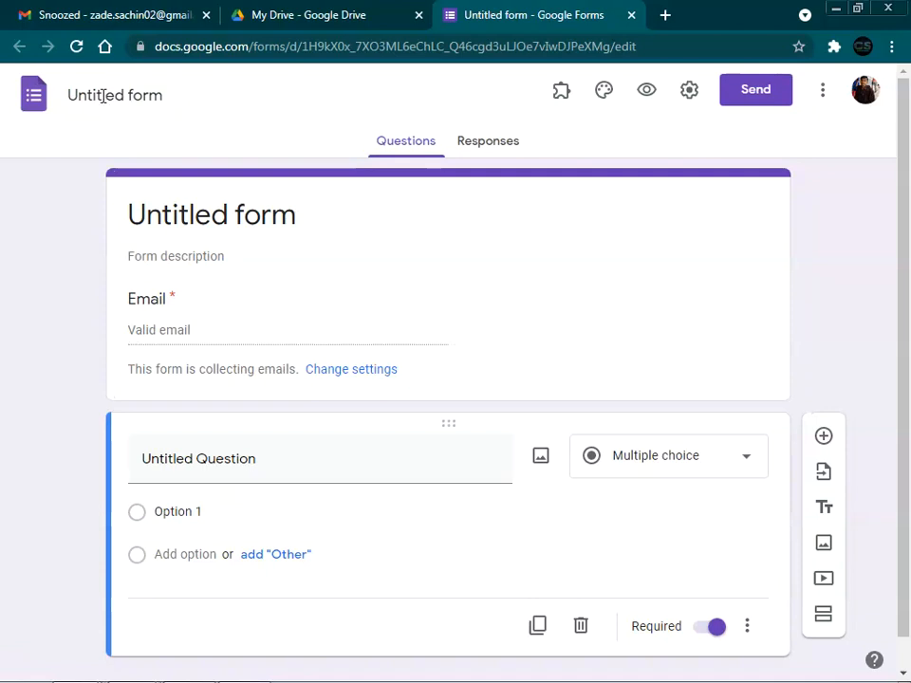
Step: Rename the form file to 'Daily Diary'
left_click(164, 95)
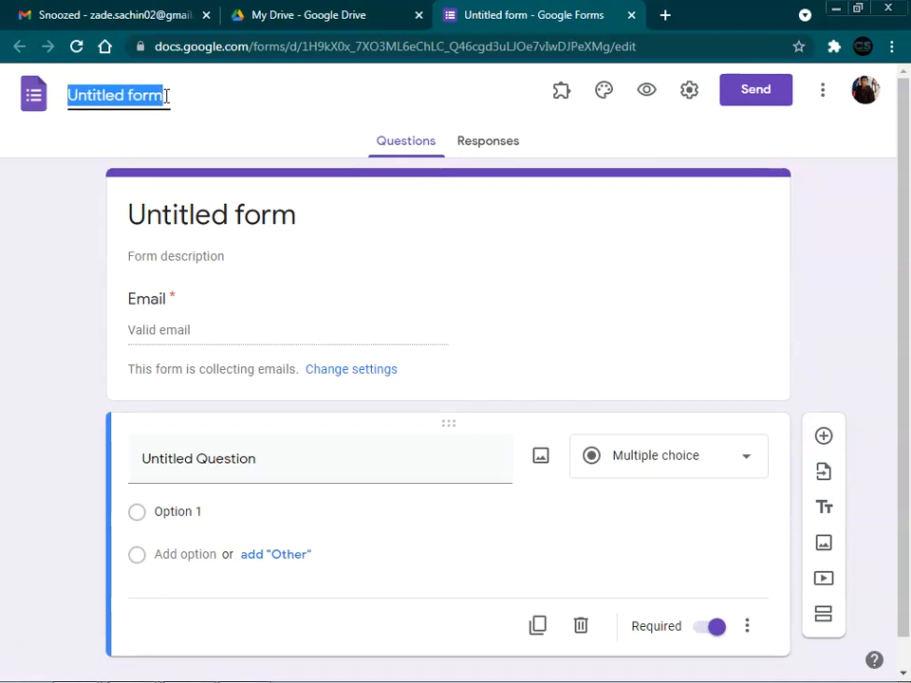
type("Dail")
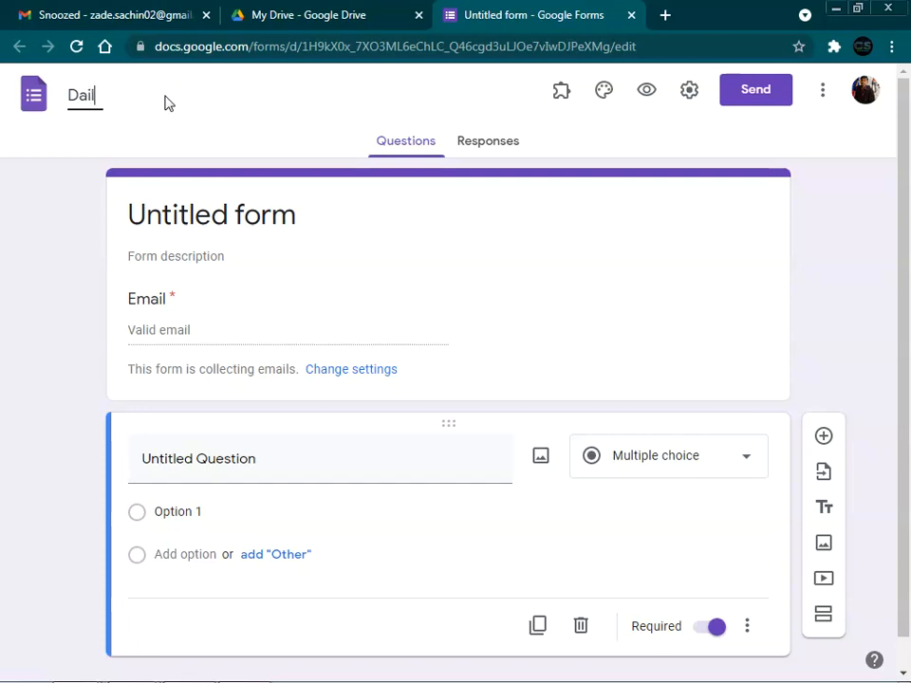
type("y Diary")
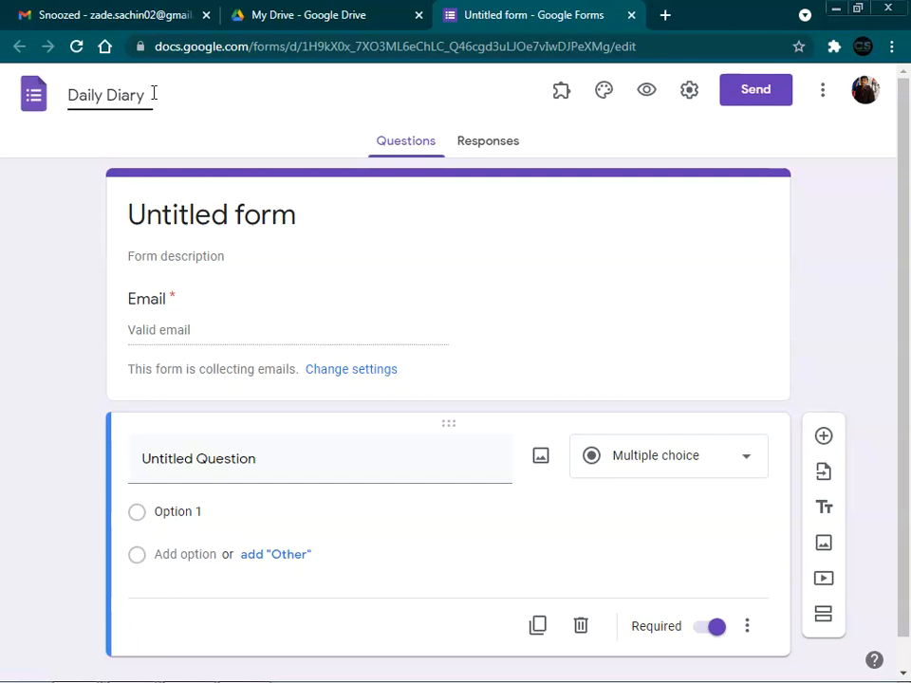
left_click(237, 214)
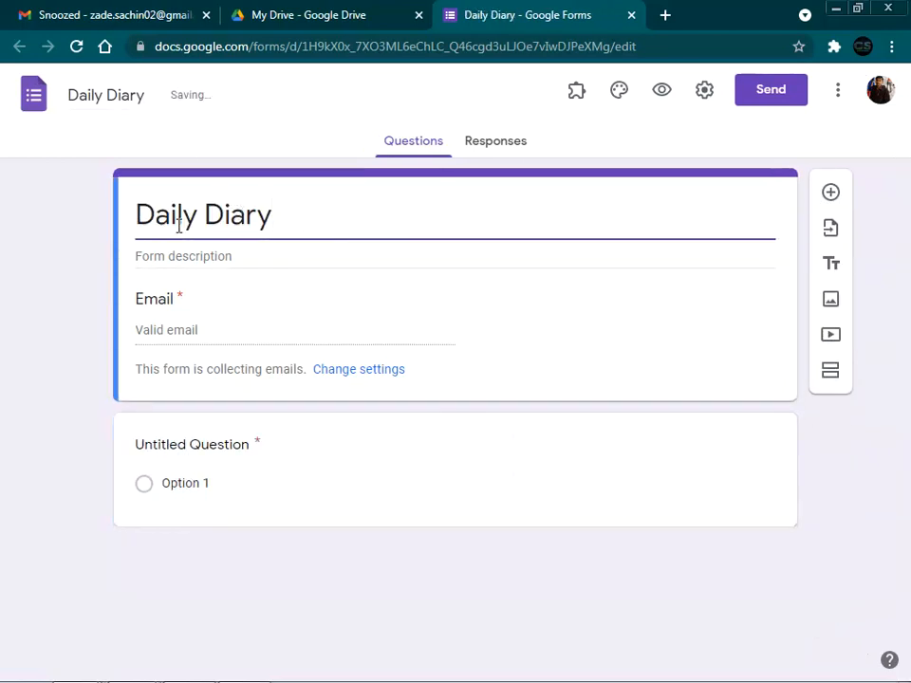
Step: Set the form title to 'Online Daily Diary for Teachers' with a capital T
left_click(141, 216)
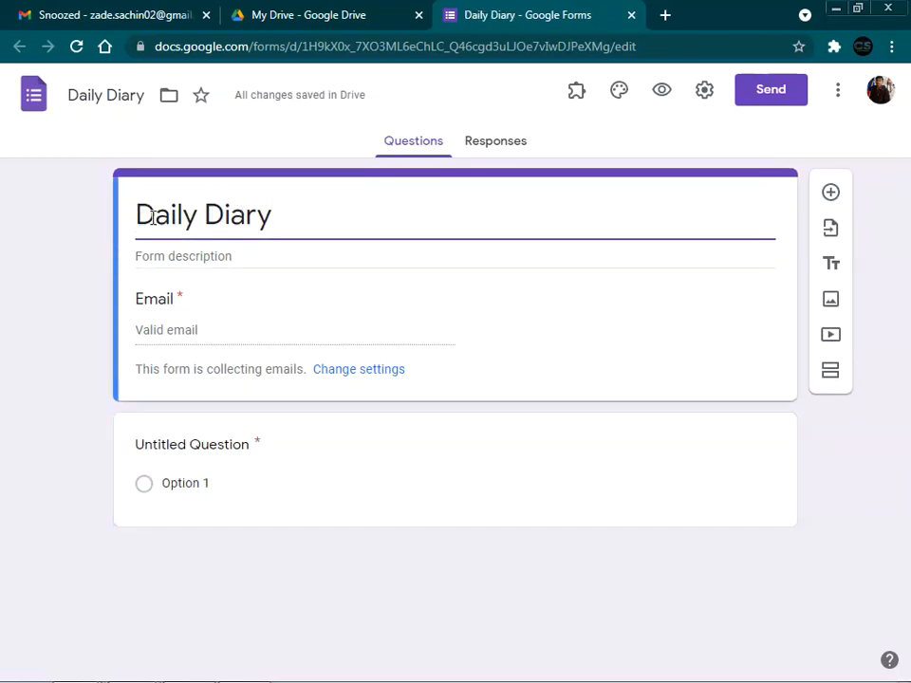
type("Online Daily")
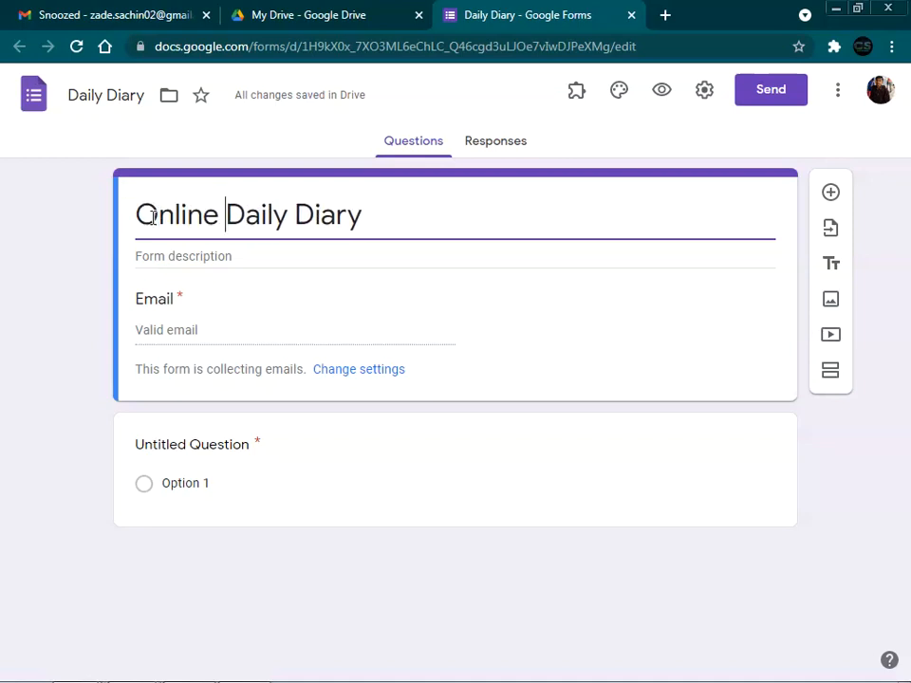
type(" Diary fo")
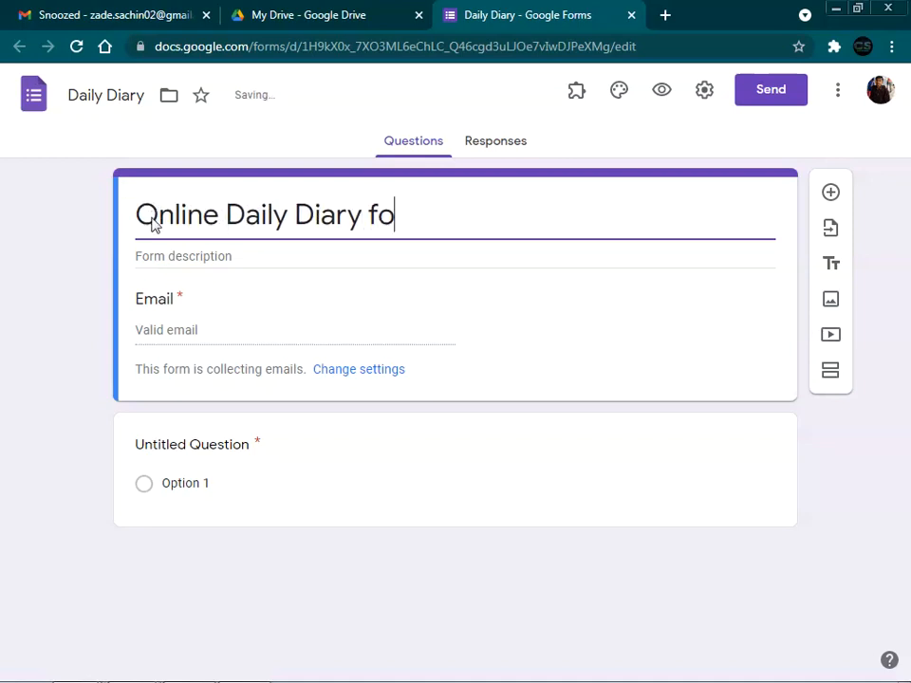
type("r teachers")
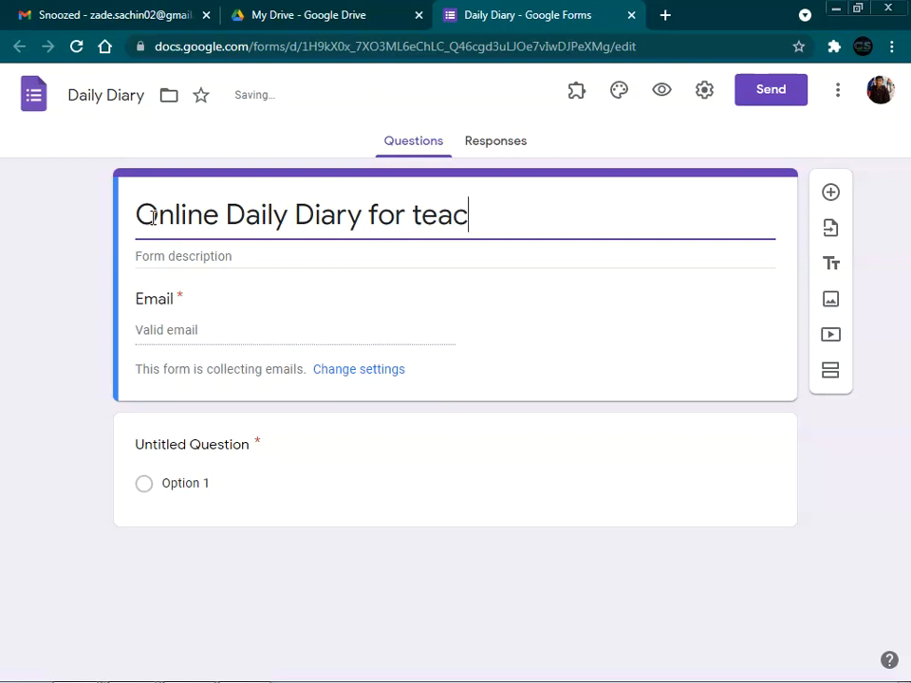
key("Left")
key("Left")
key("Left")
key("Left")
key("Left")
key("BackSpace")
type("T")
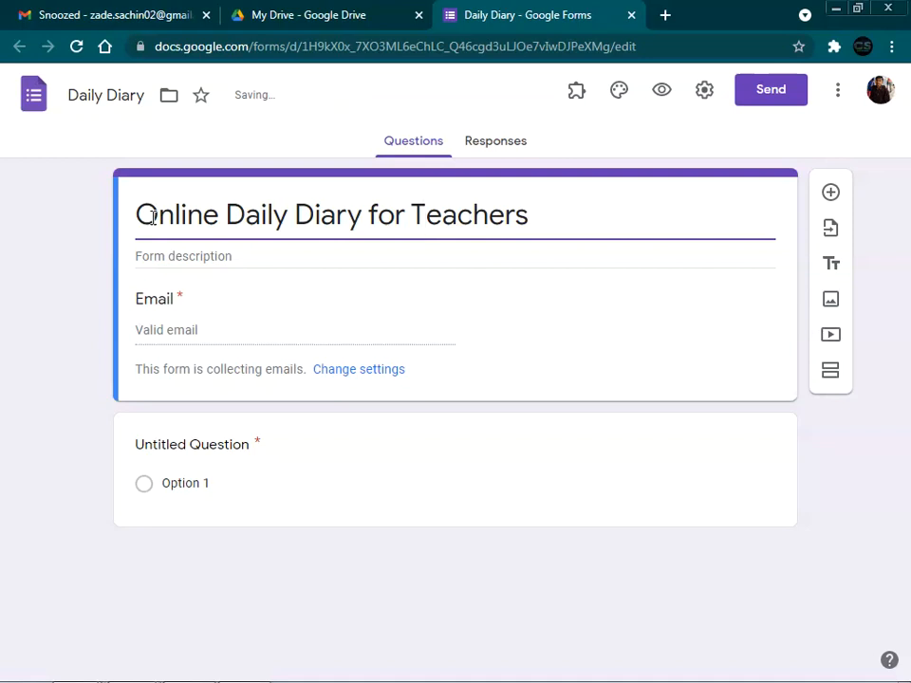
key("Right")
key("Right")
key("Right")
key("Right")
key("Right")
key("Right")
key("Right")
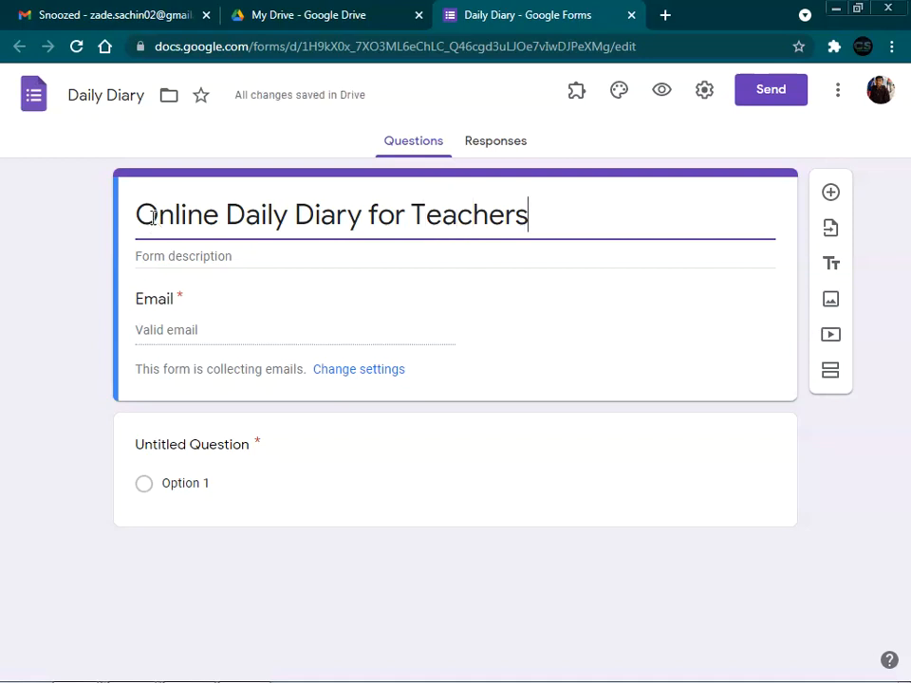
Step: Add the description 'This form is only for ......college.' and 'Please fill this regularly.', fixing the spelling
left_click(208, 253)
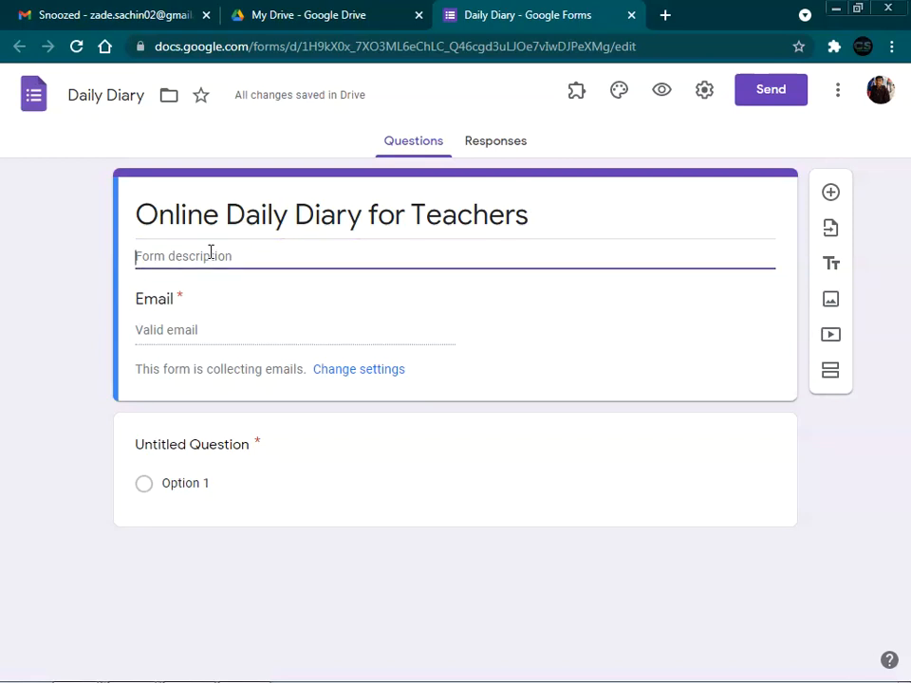
type("Thi")
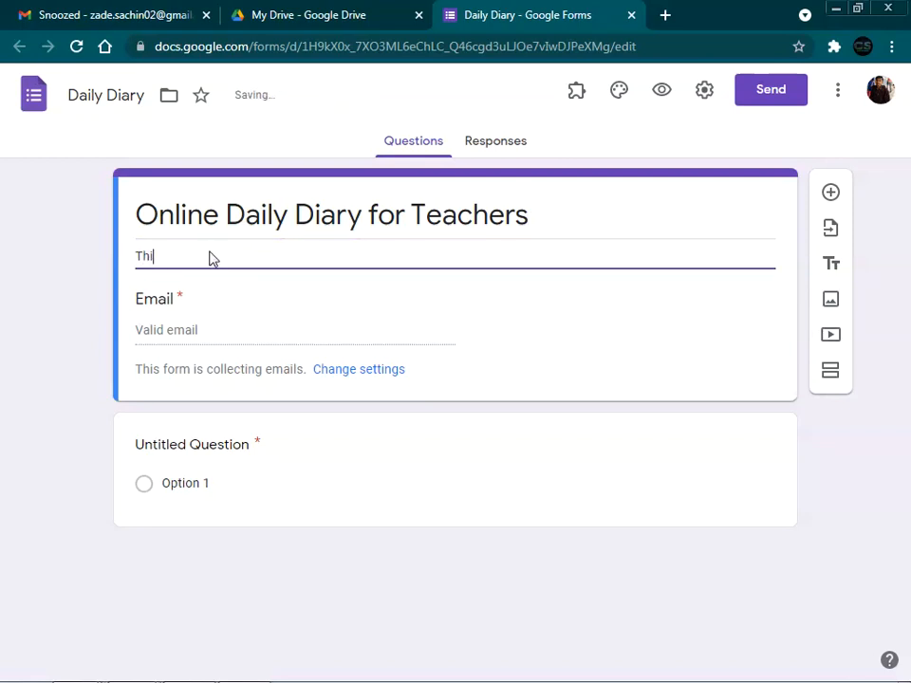
type("s for is only for")
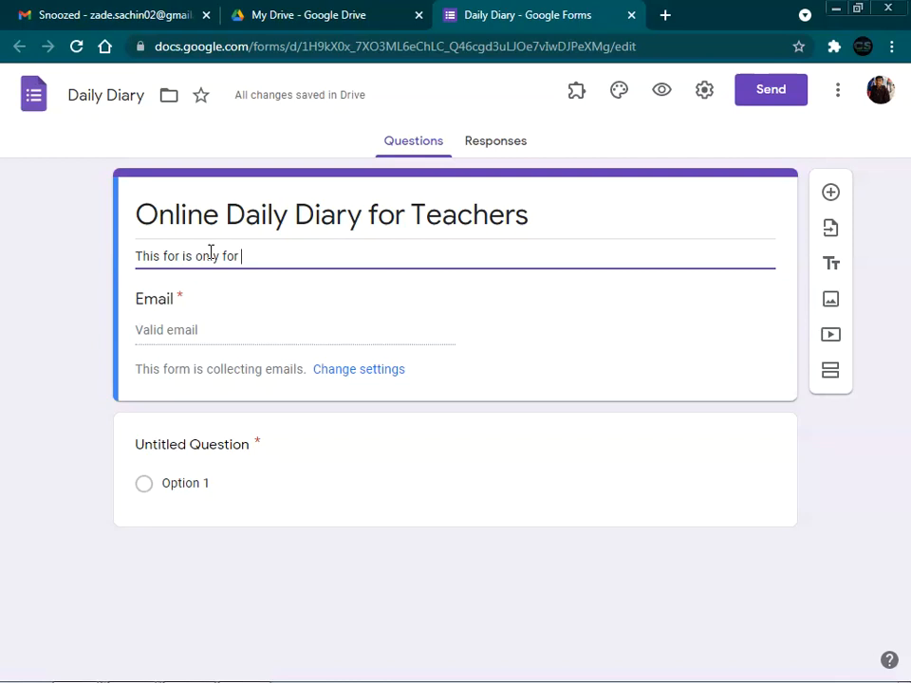
type(" ......college")
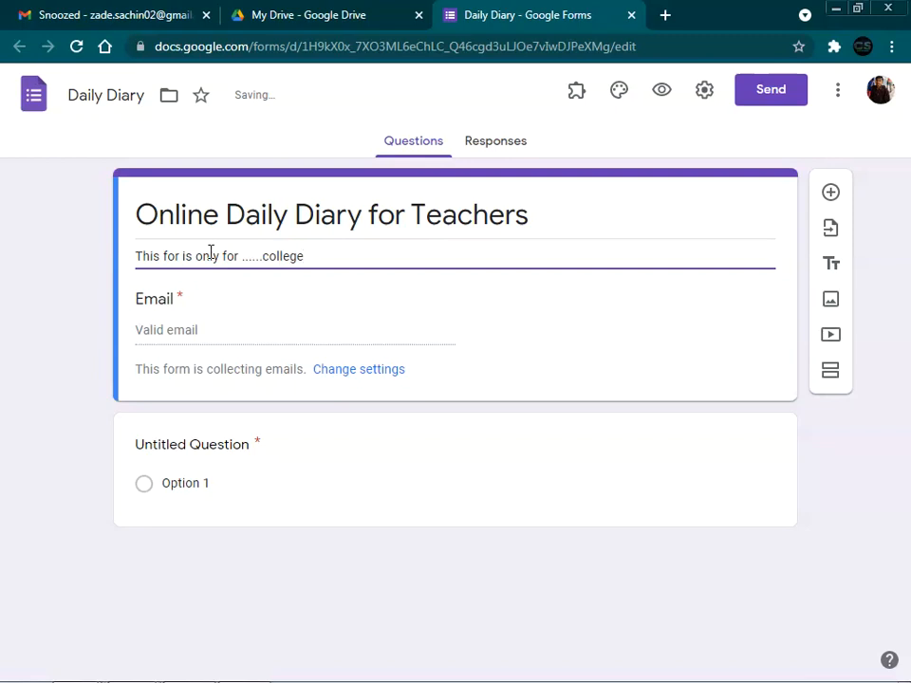
type(".")
key("Return")
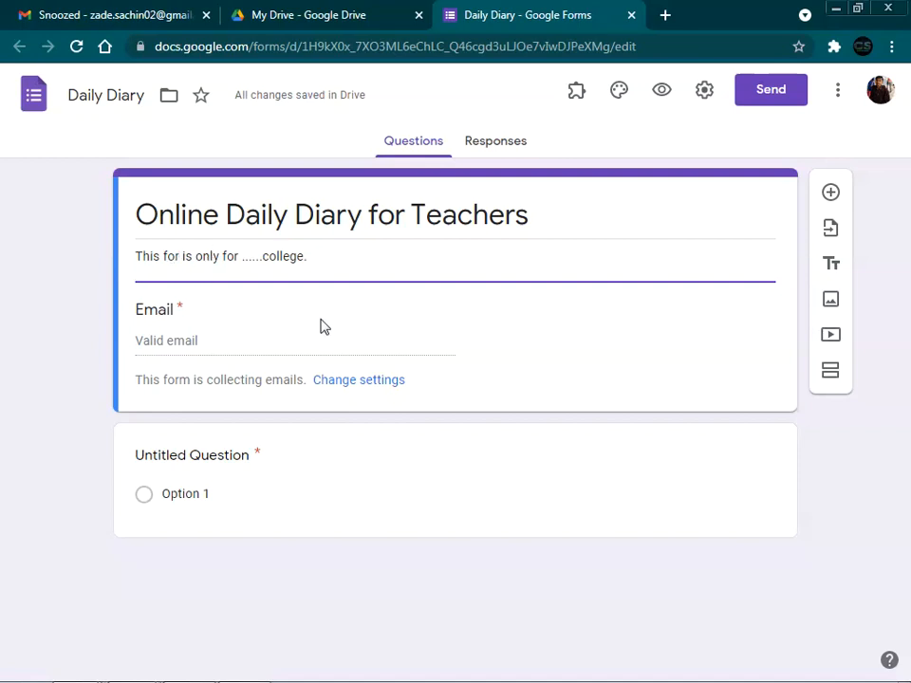
type("m")
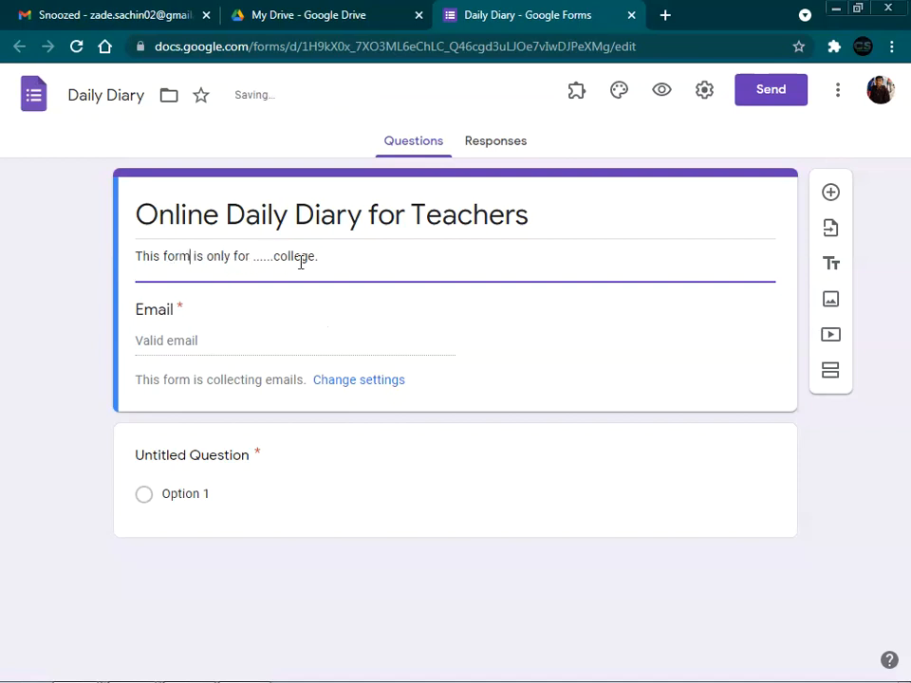
left_click(302, 275)
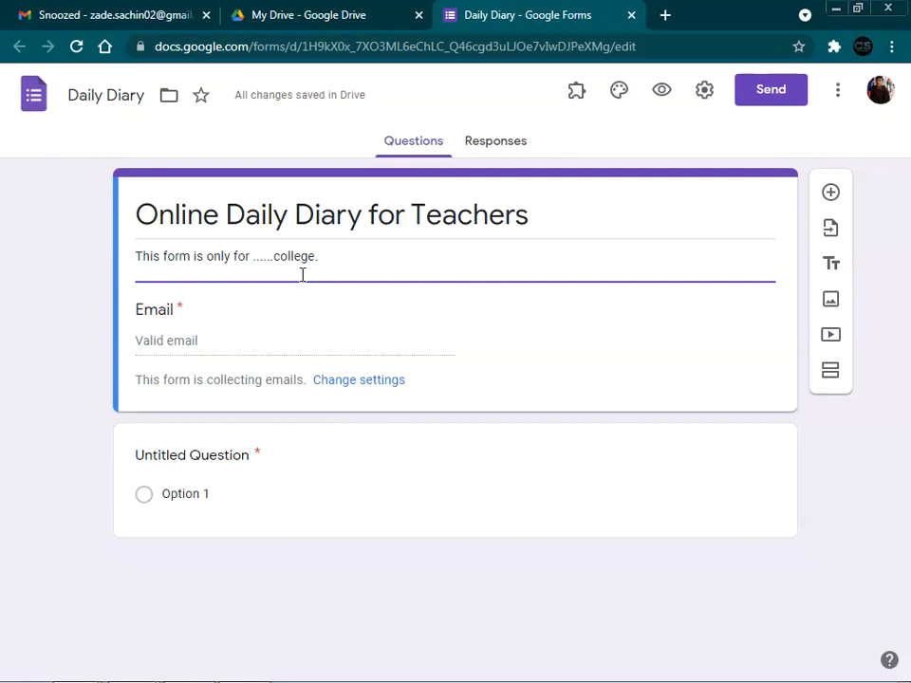
type("Please f")
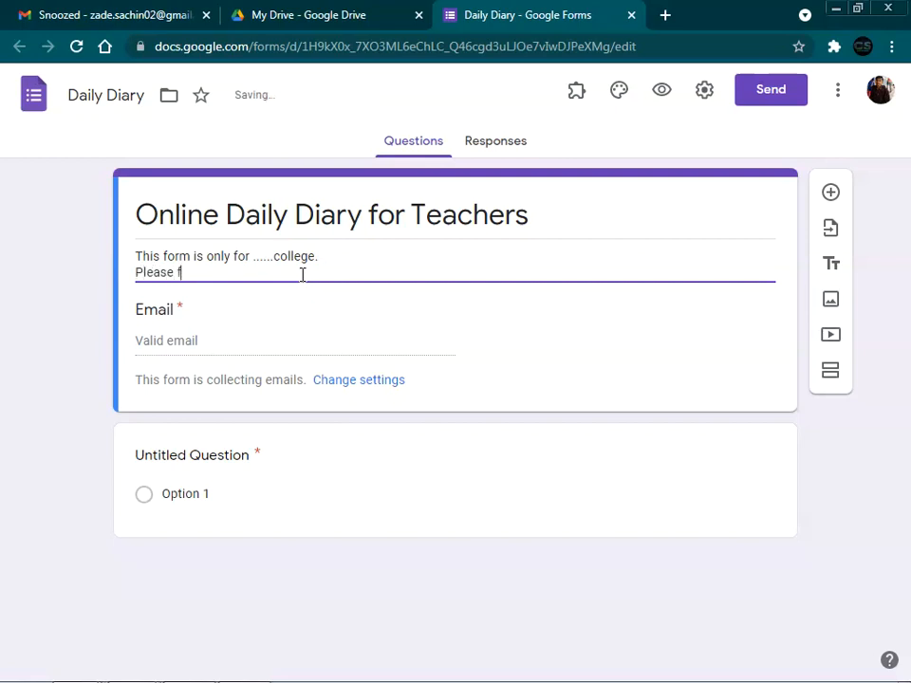
type("ill thus")
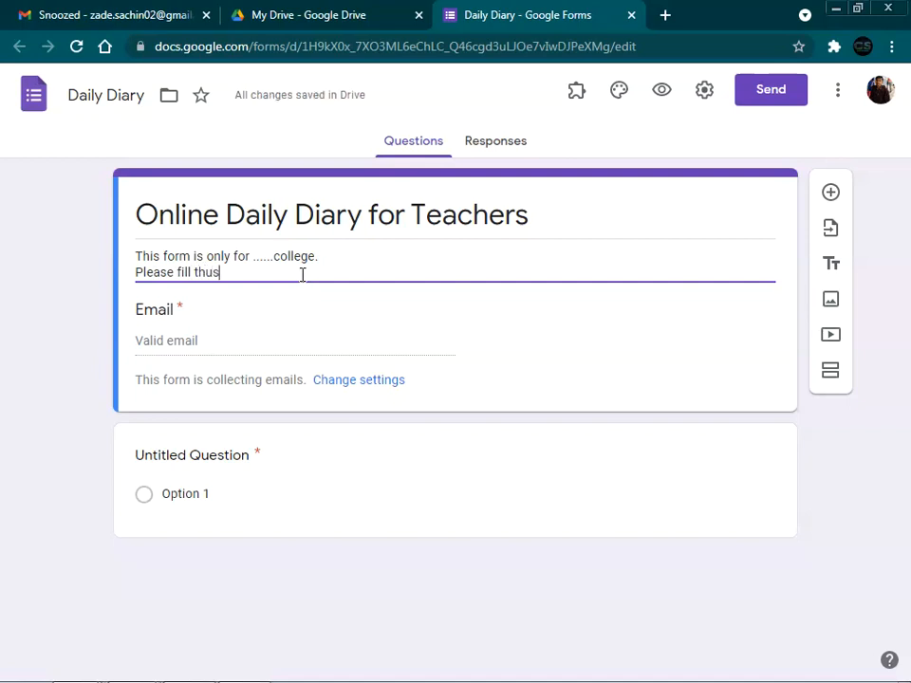
key("BackSpace")
key("BackSpace")
type("is regularlly")
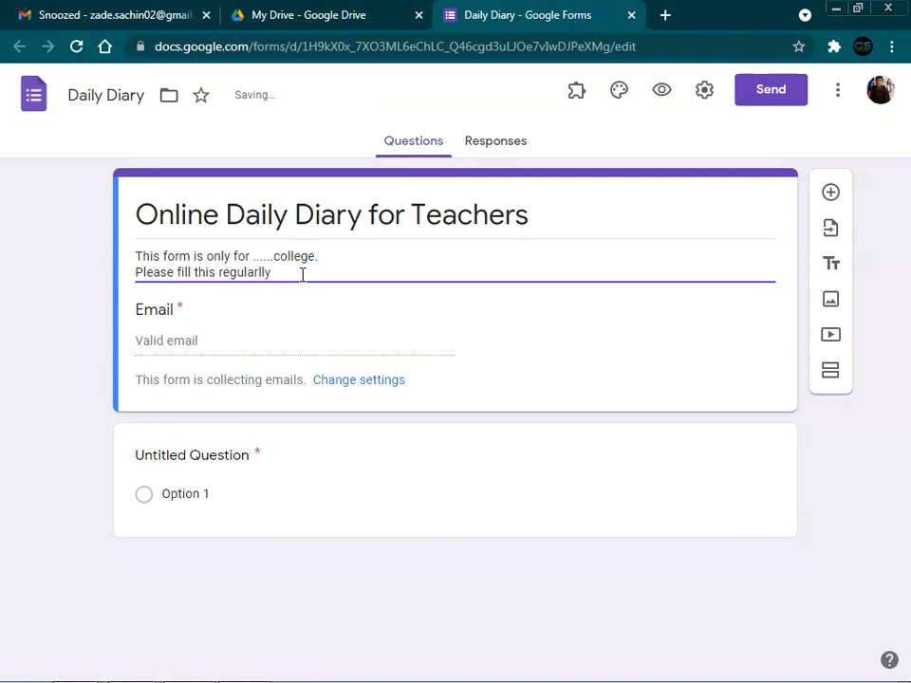
right_click(244, 273)
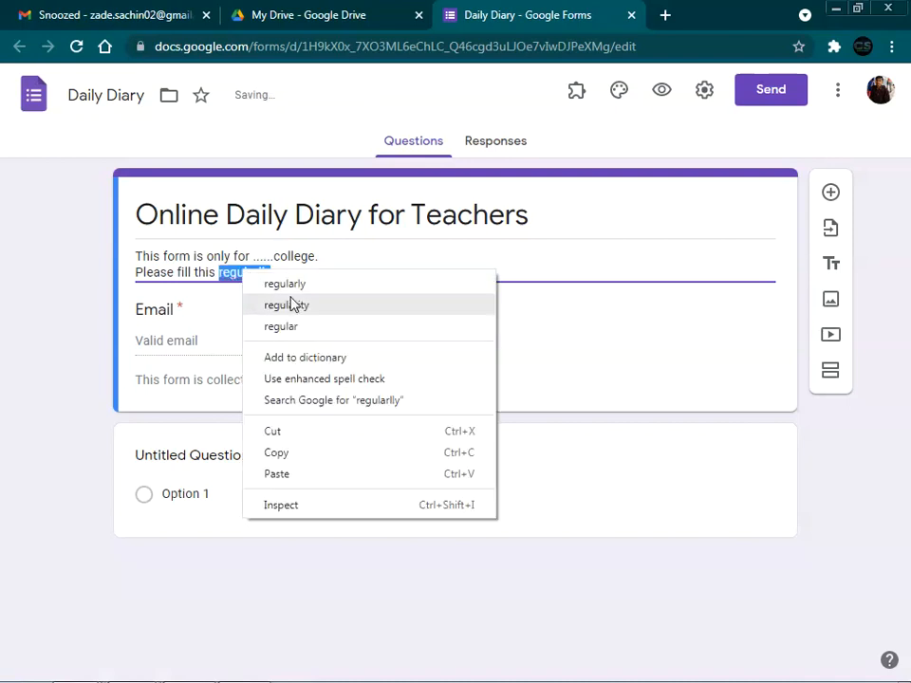
left_click(285, 284)
left_click(303, 272)
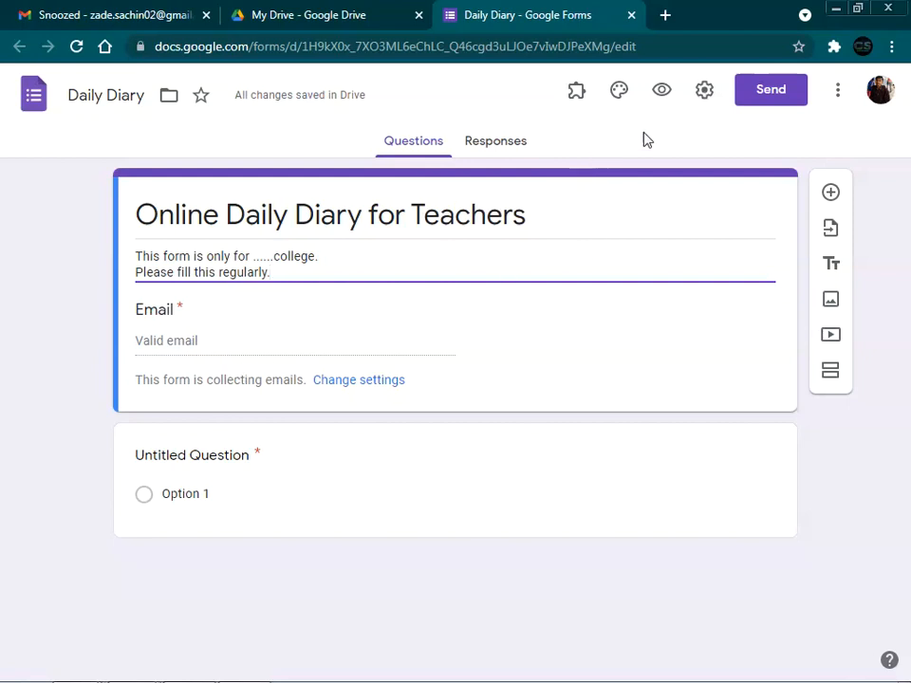
Step: Turn off Collect emails, enable Edit after submit and See summary charts, and hide the another-response link
left_click(705, 99)
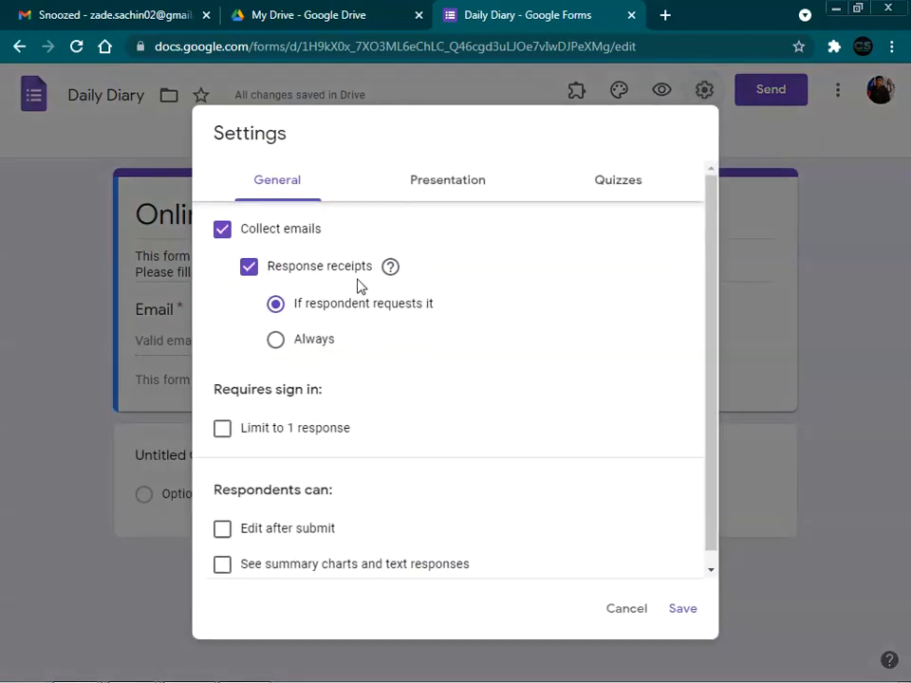
left_click(221, 232)
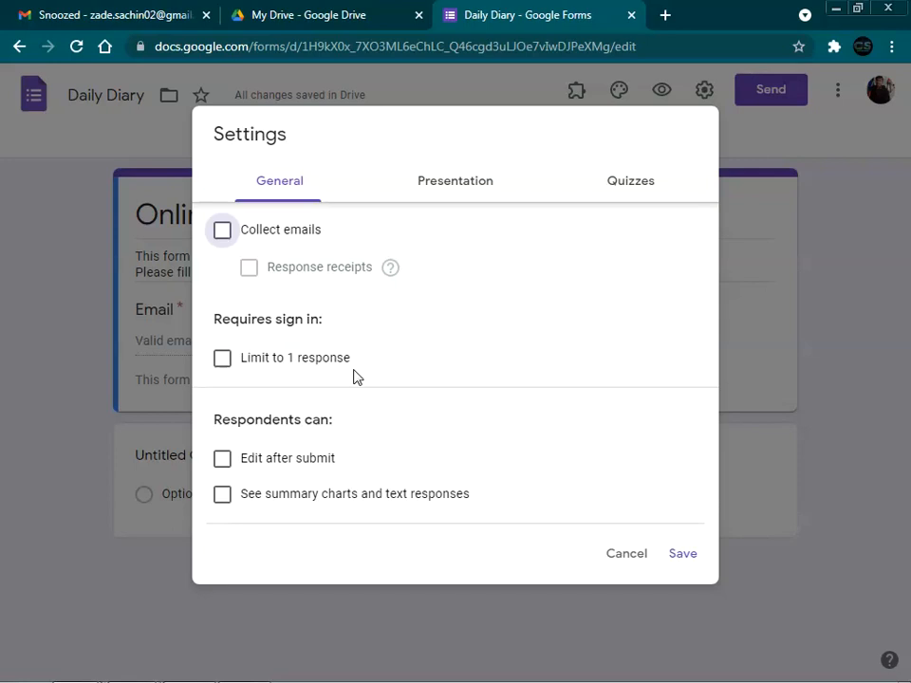
left_click(222, 461)
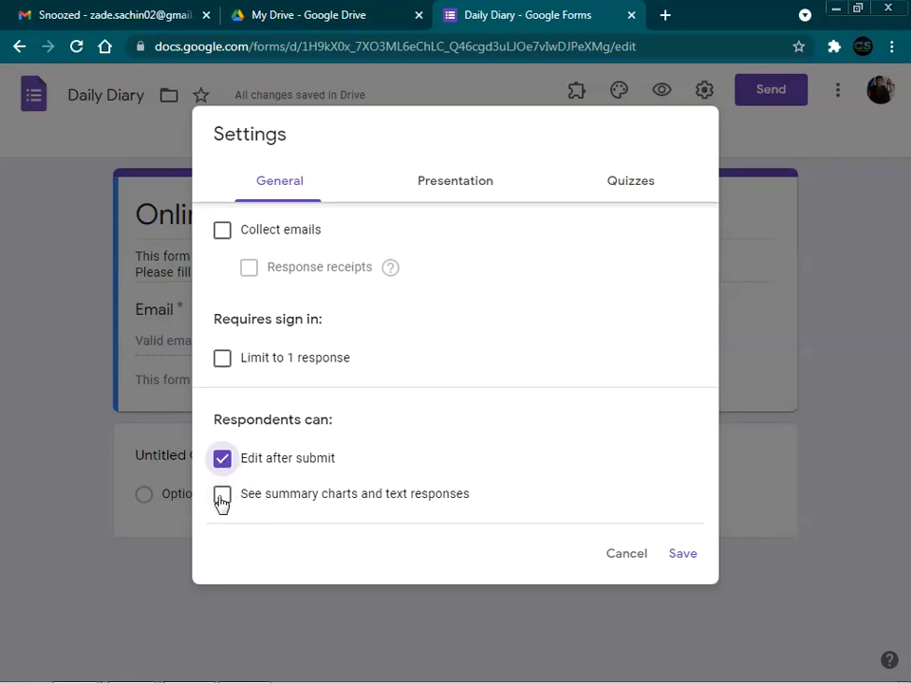
left_click(221, 501)
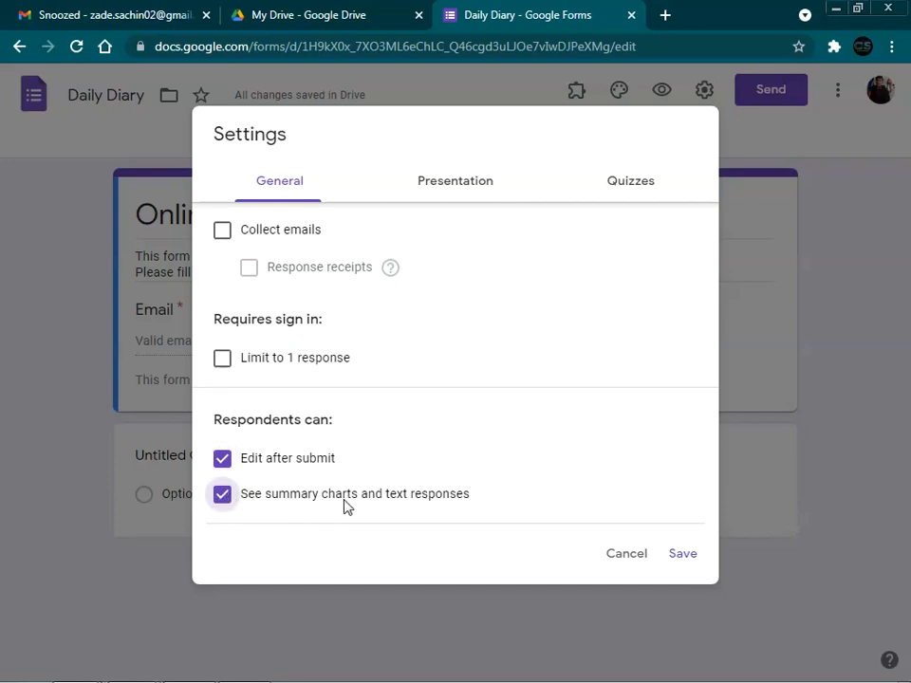
left_click(471, 187)
left_click(220, 305)
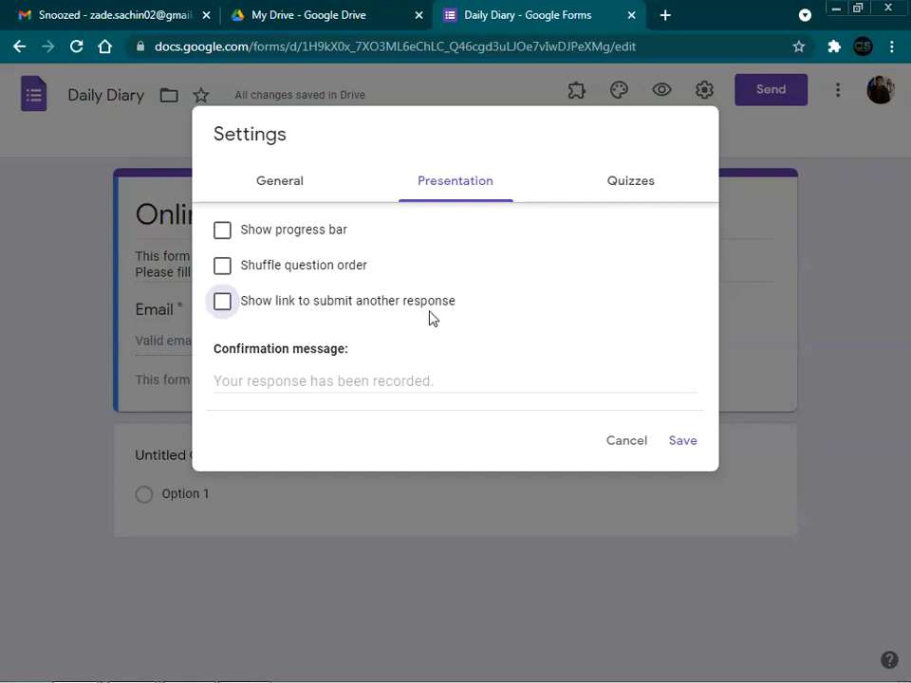
Step: Show a progress bar, set the confirmation message to 'Your data is saved successfully', and save
left_click(221, 236)
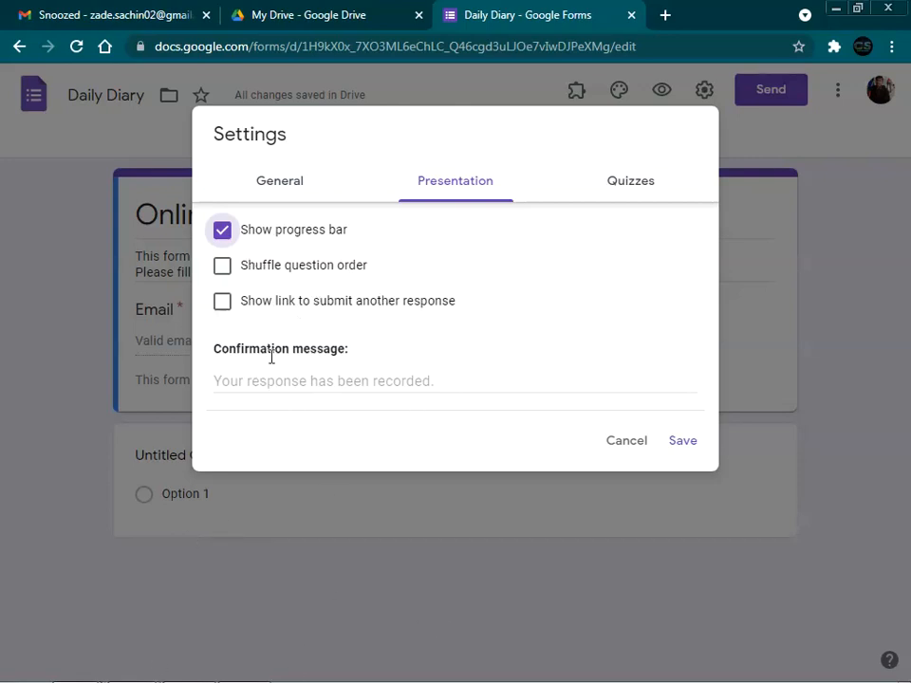
left_click(320, 378)
type("Yo")
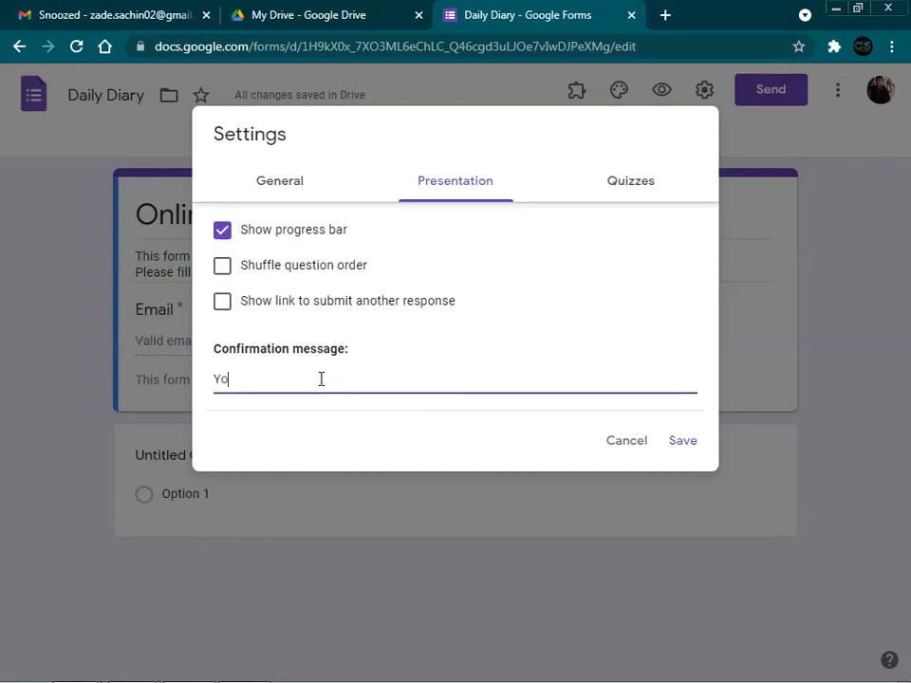
type("ur data is saved successfully")
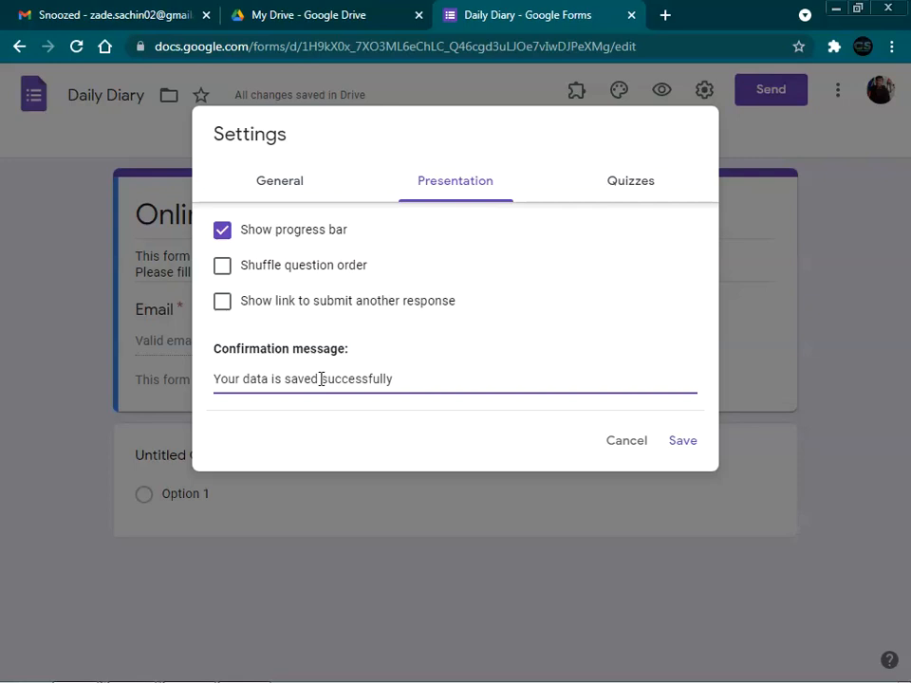
left_click(525, 369)
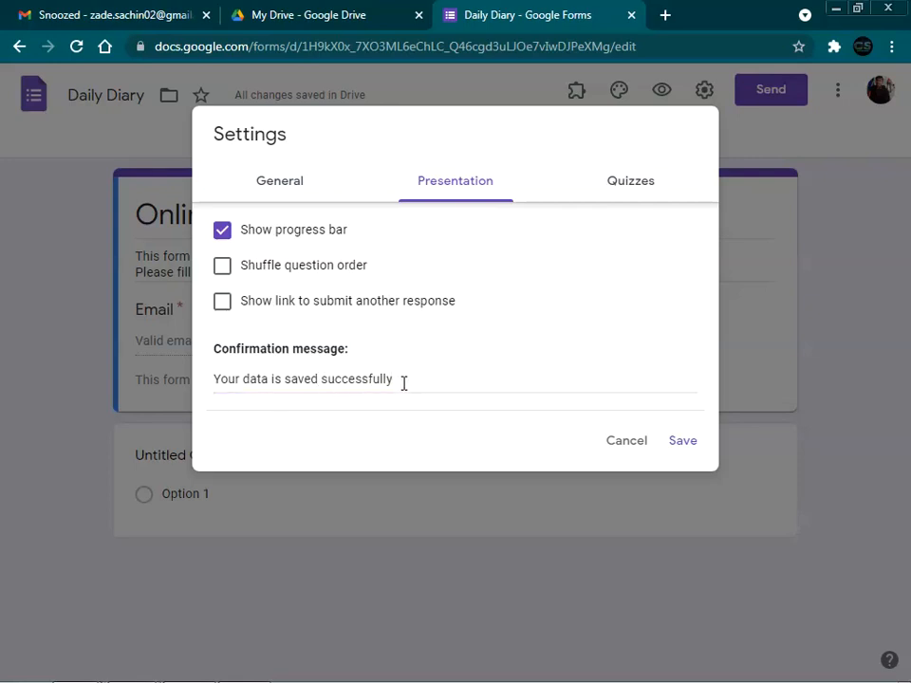
left_click(679, 444)
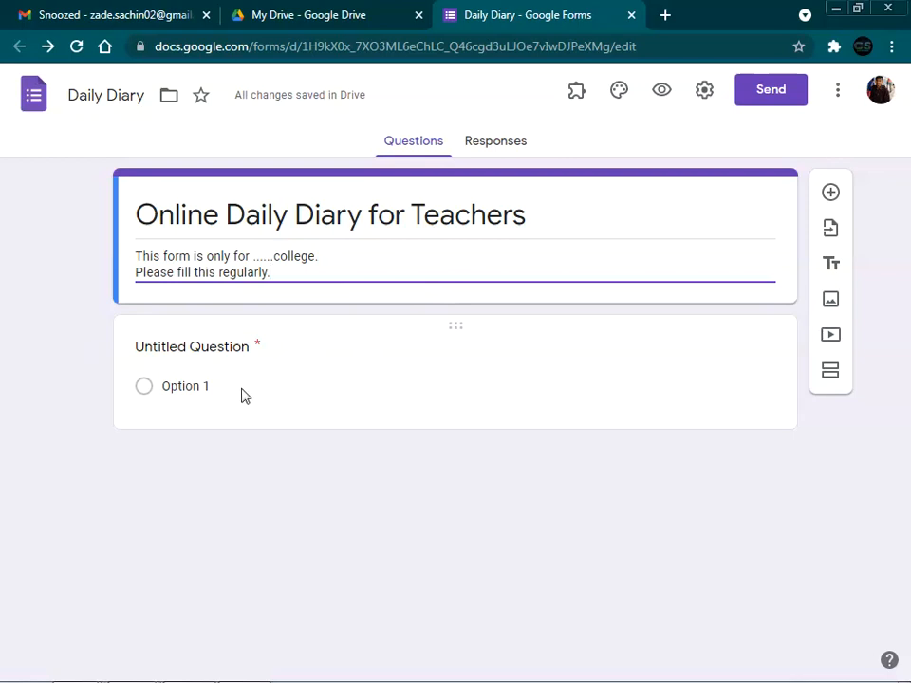
left_click(662, 95)
Step: Close the preview and upload the Form Image file as the form's header image
left_click(473, 21)
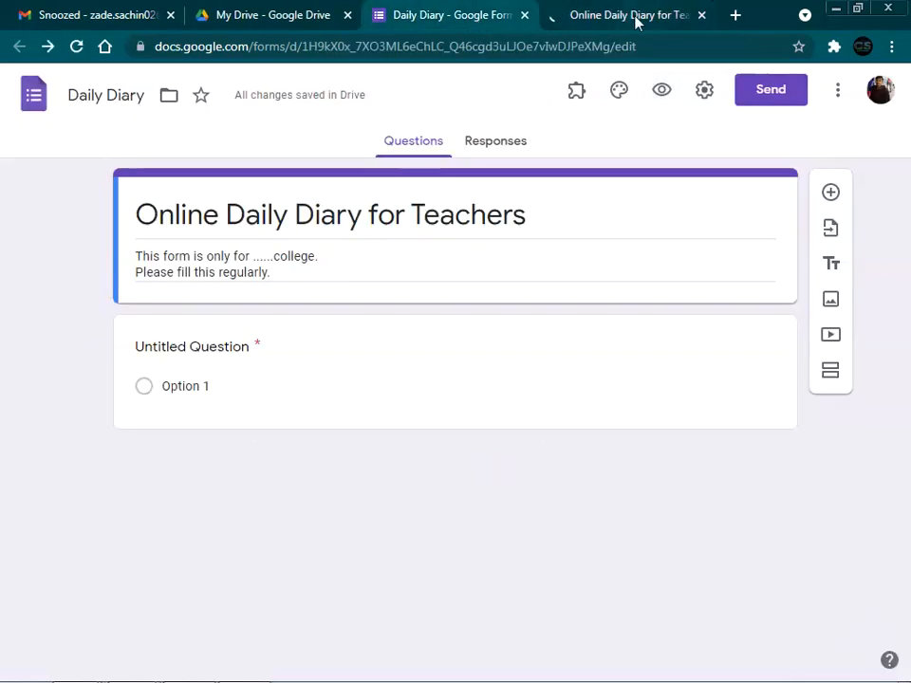
left_click(703, 15)
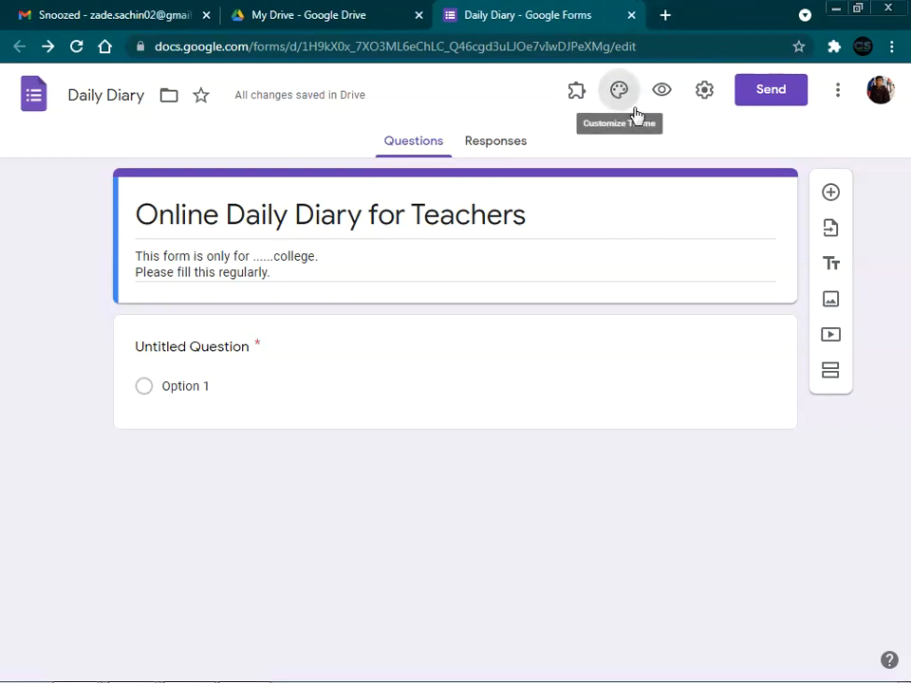
left_click(623, 97)
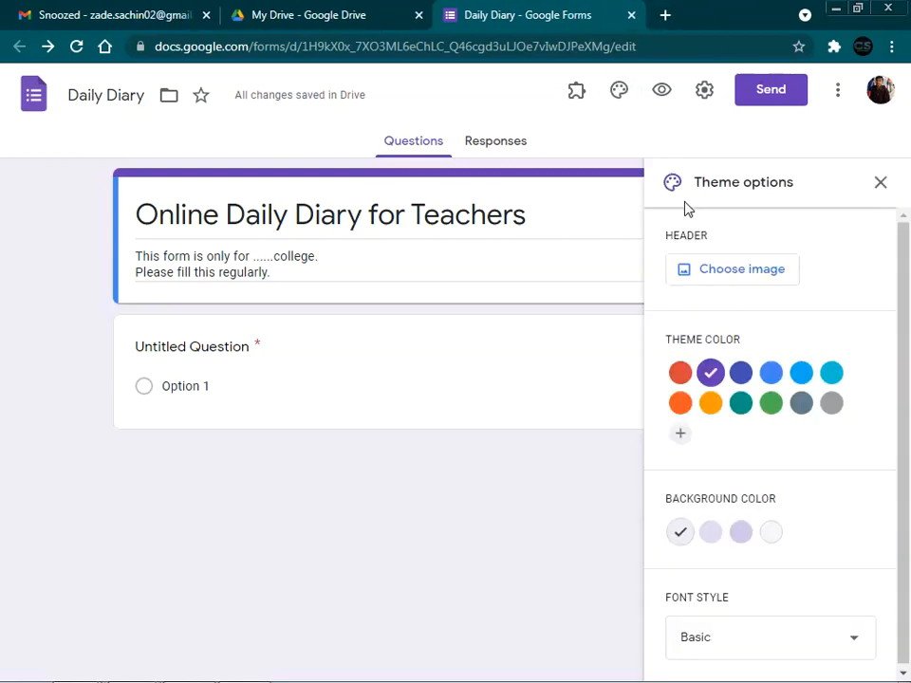
left_click(746, 275)
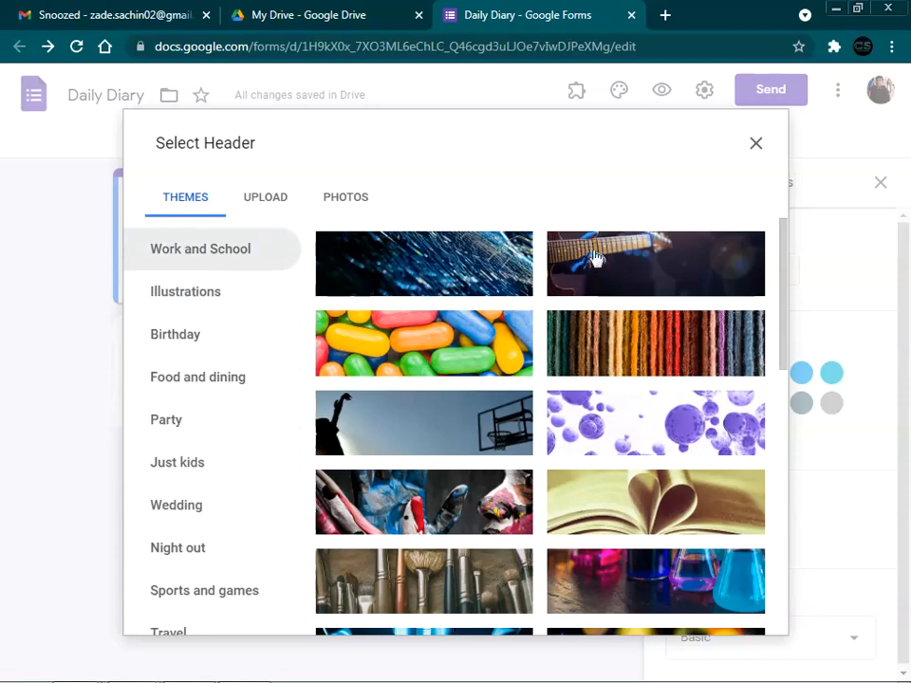
scroll(684, 475, "down", 7)
scroll(677, 479, "up", 7)
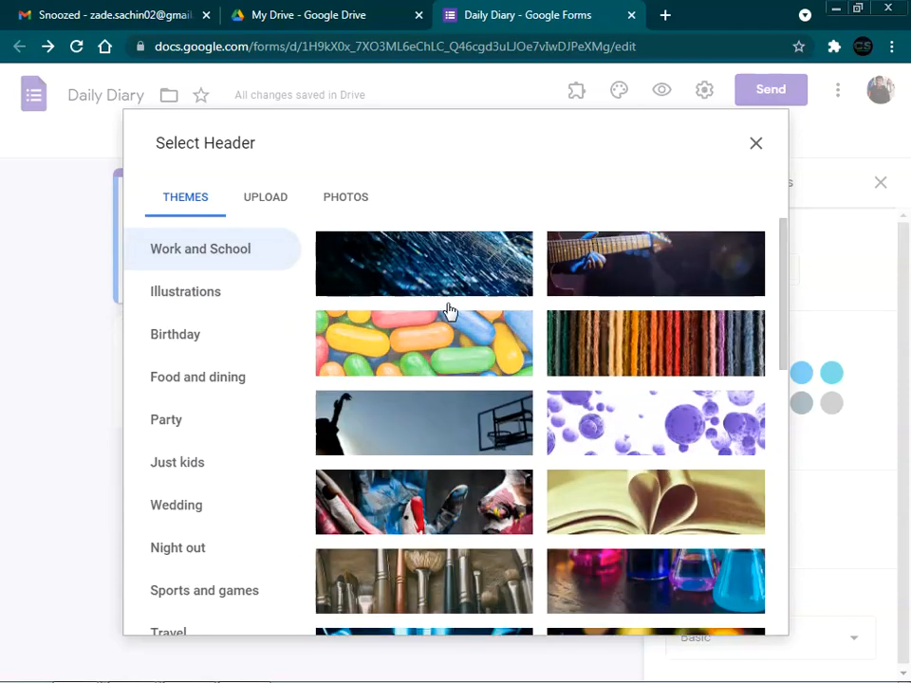
left_click(256, 199)
left_click(461, 479)
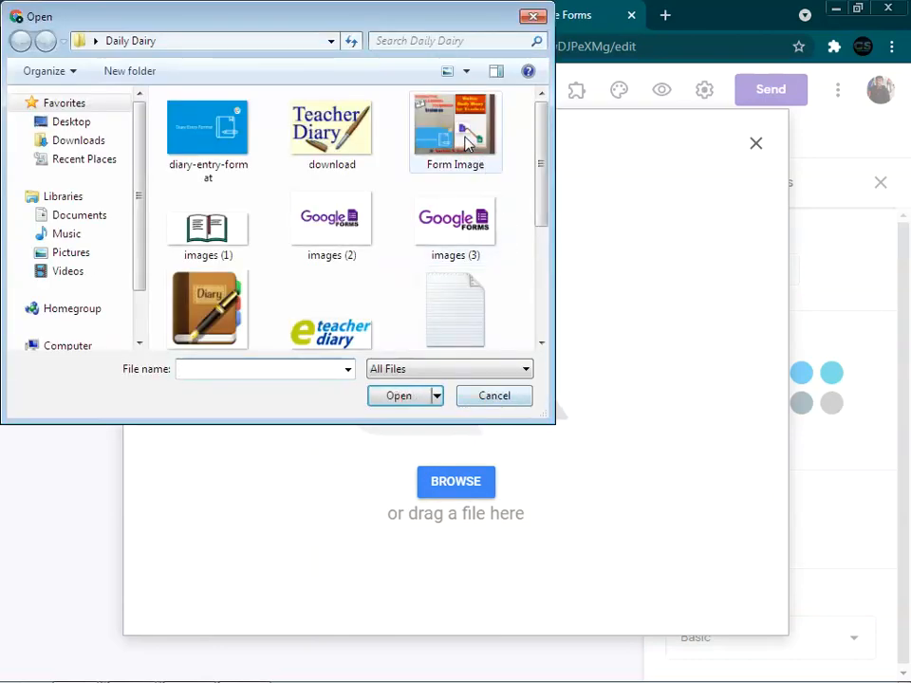
left_click(465, 141)
left_click(417, 404)
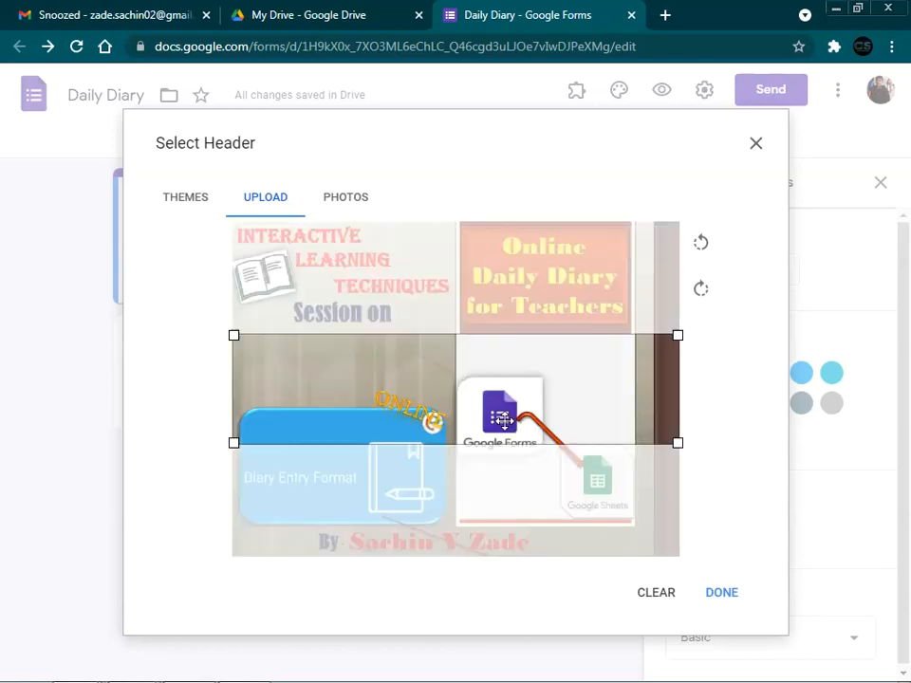
Step: Crop the header image to its top band showing the title and apply it
left_click_drag(508, 418, 494, 290)
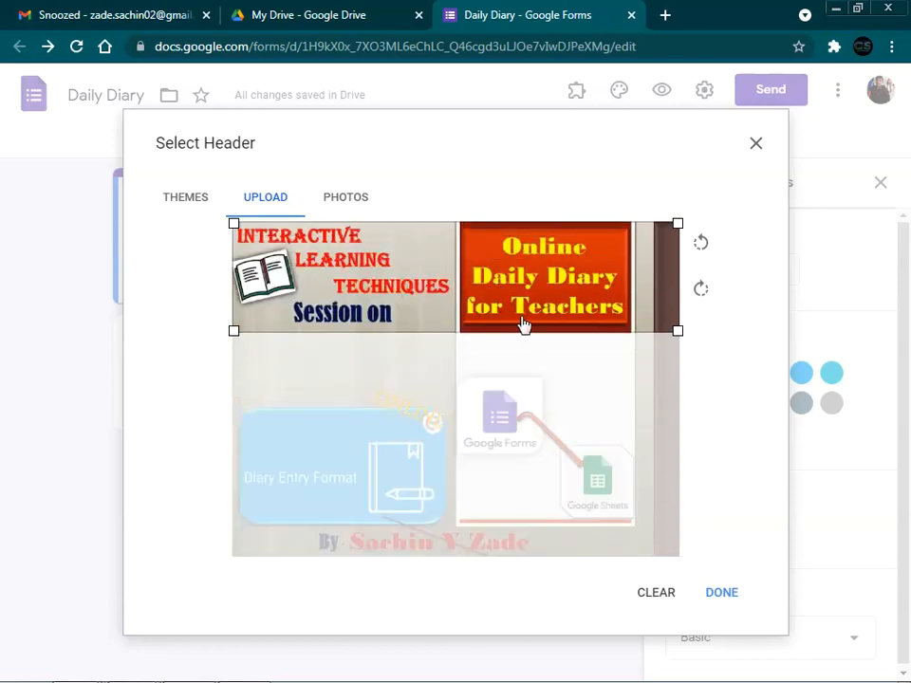
left_click_drag(678, 331, 609, 405)
left_click(717, 596)
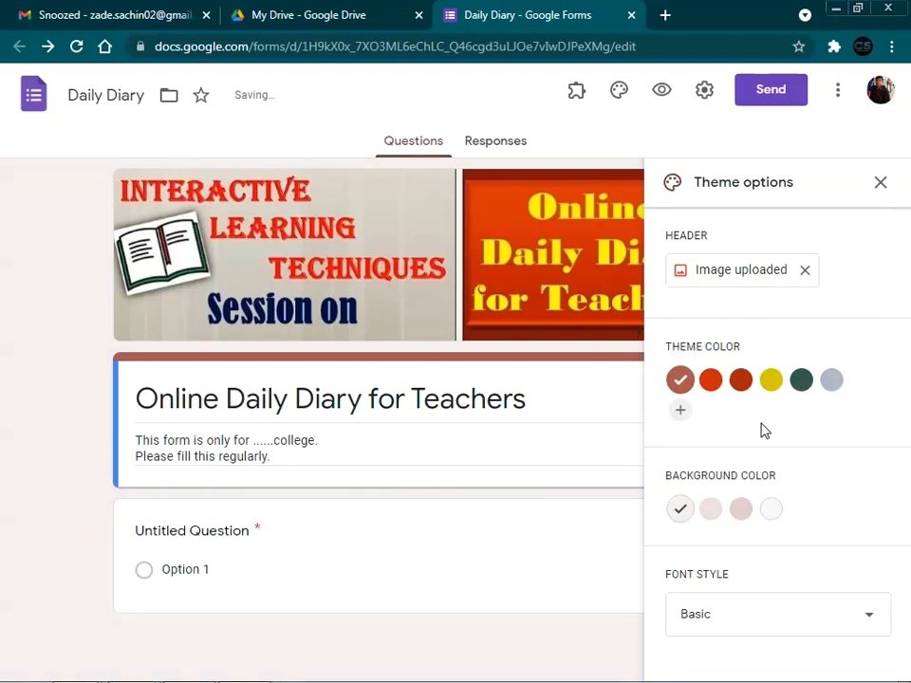
Step: Settle on a dark green theme colour with a darker grey background after trying orange and dark red
left_click(801, 383)
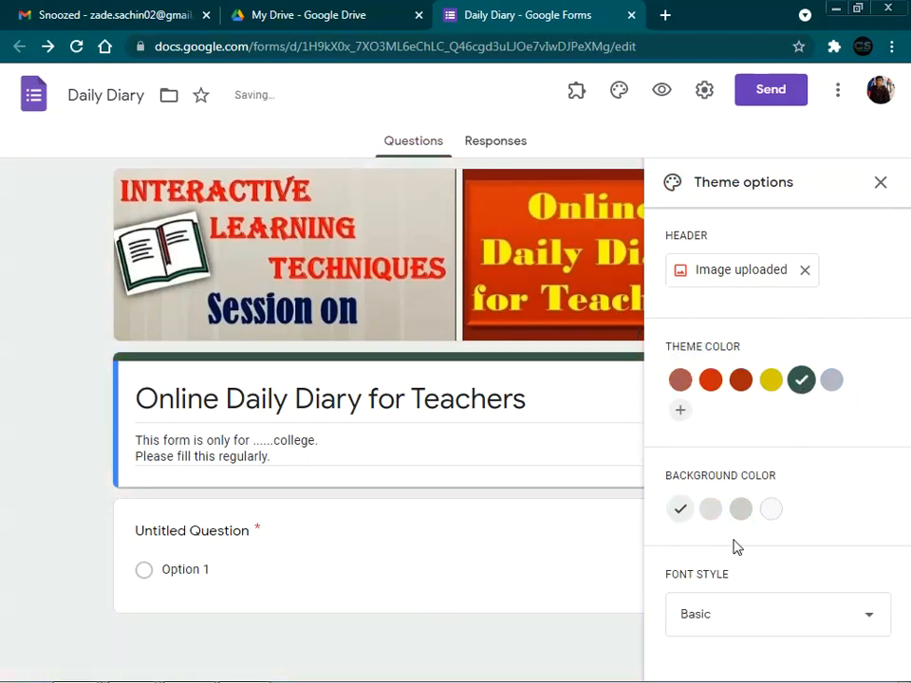
left_click(743, 517)
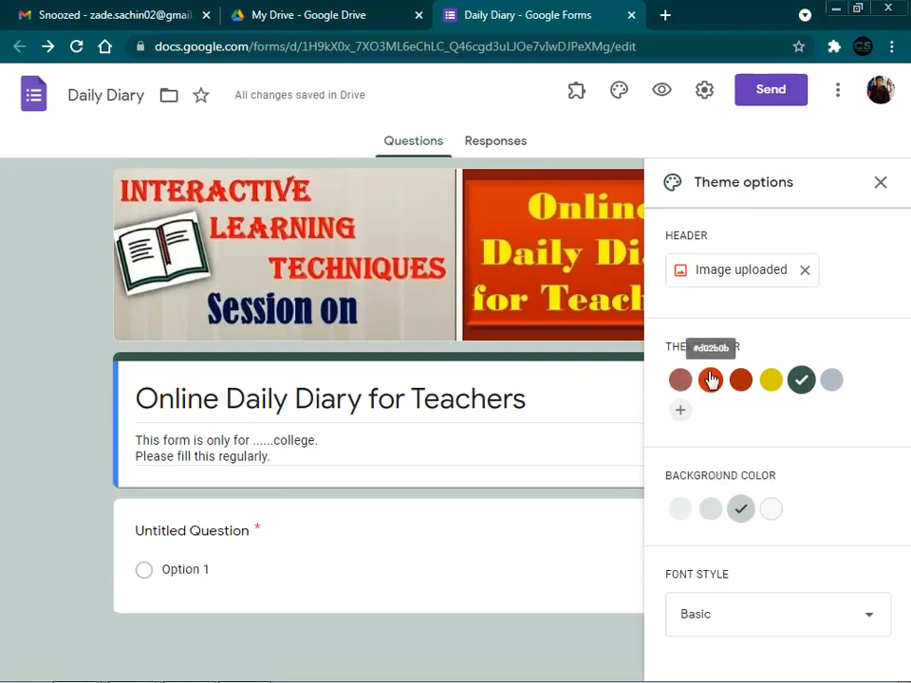
left_click(711, 379)
left_click(745, 384)
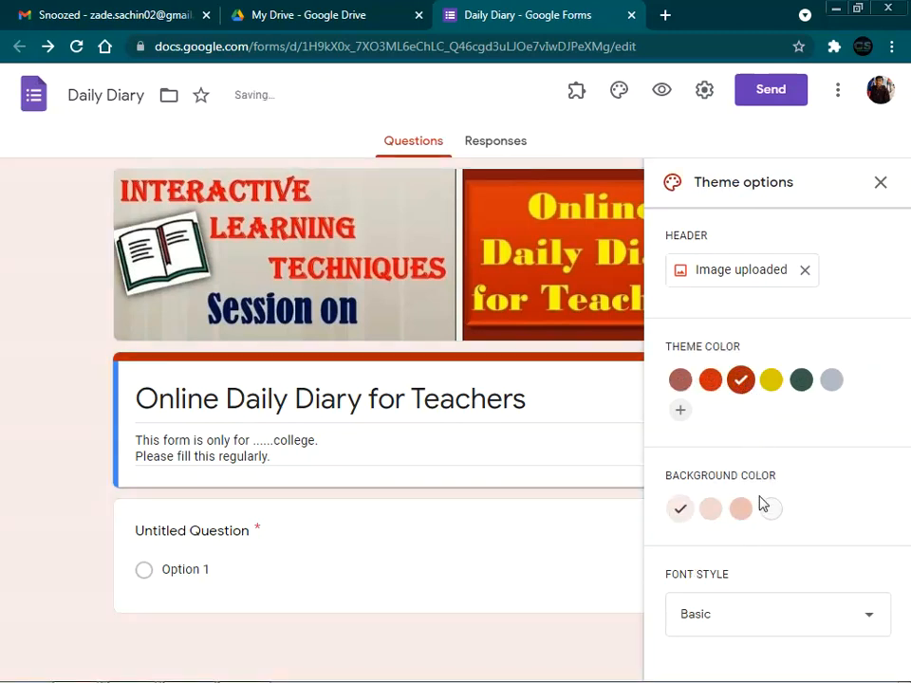
left_click(803, 382)
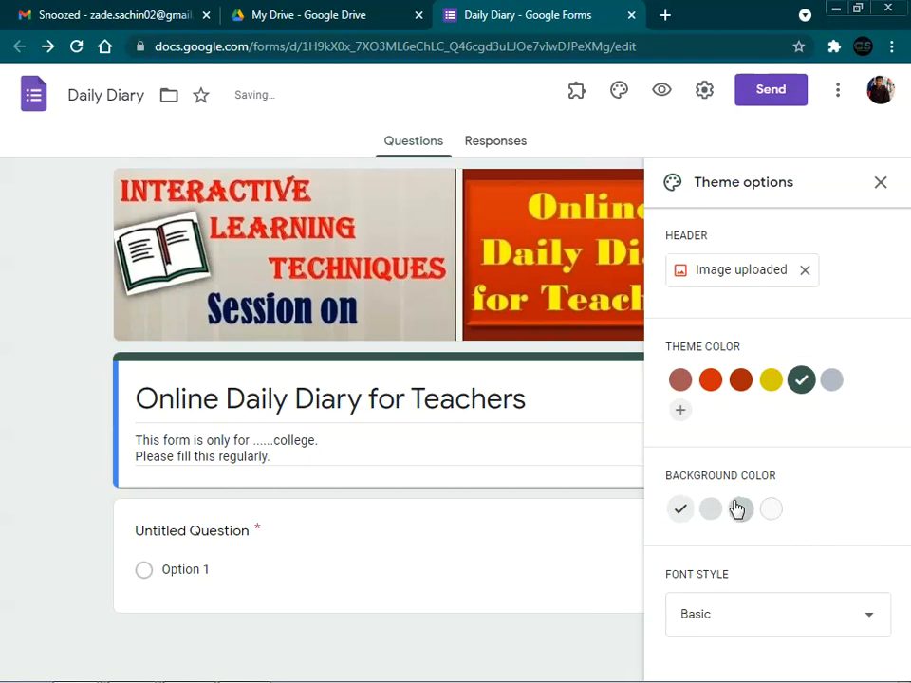
left_click(880, 183)
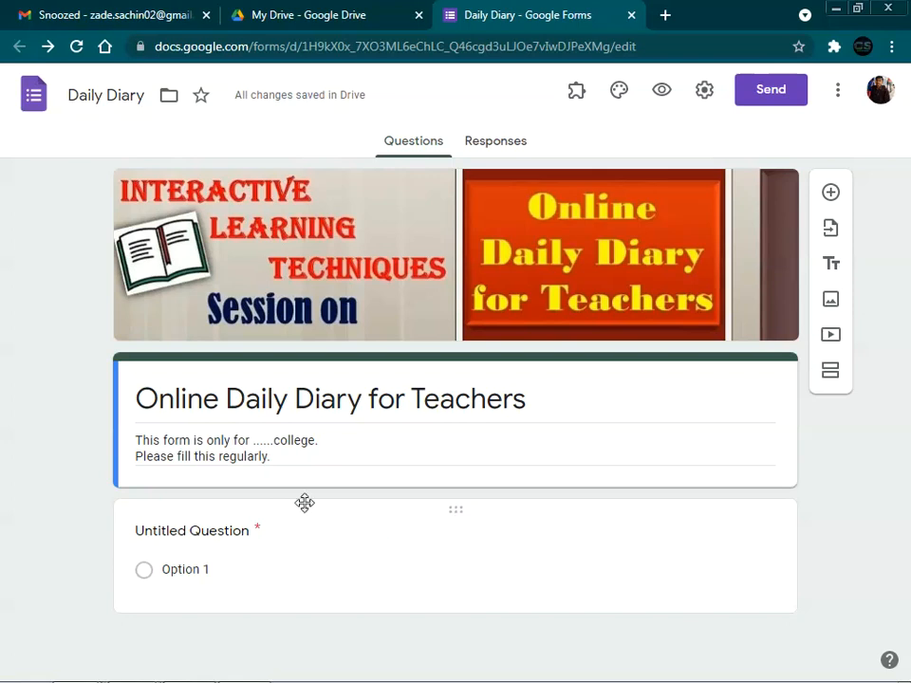
left_click(226, 532)
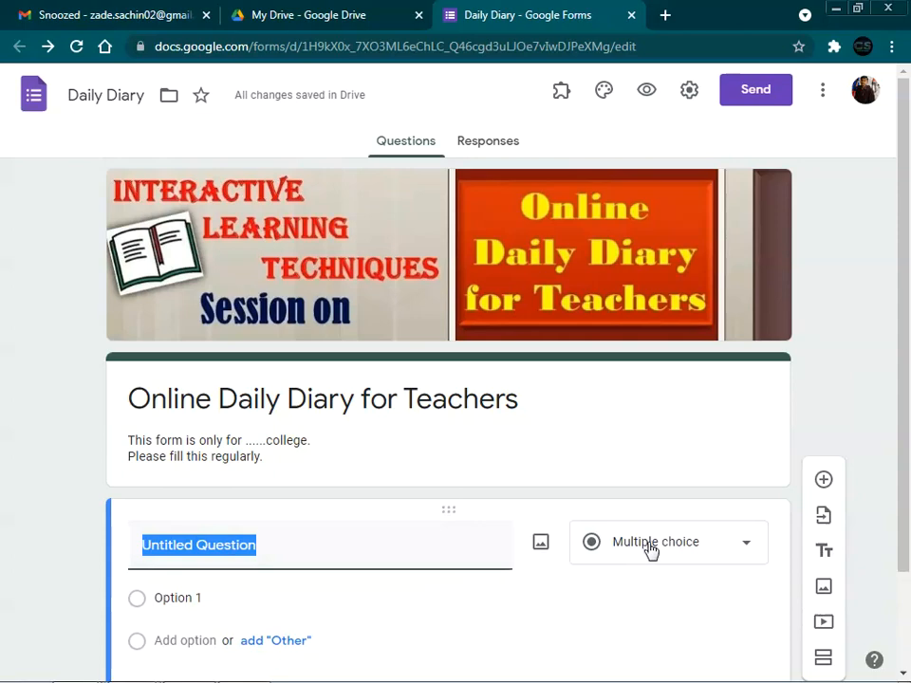
Step: Retitle the first question 'Lecture Date and Time' and enable Include time on the date field
type("Lecture Dat")
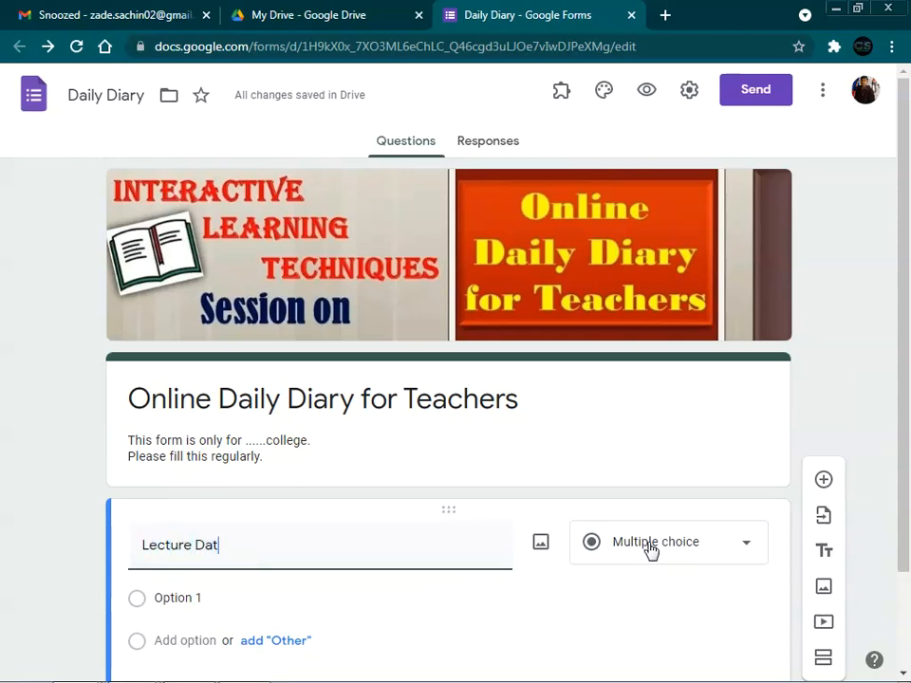
type("e an")
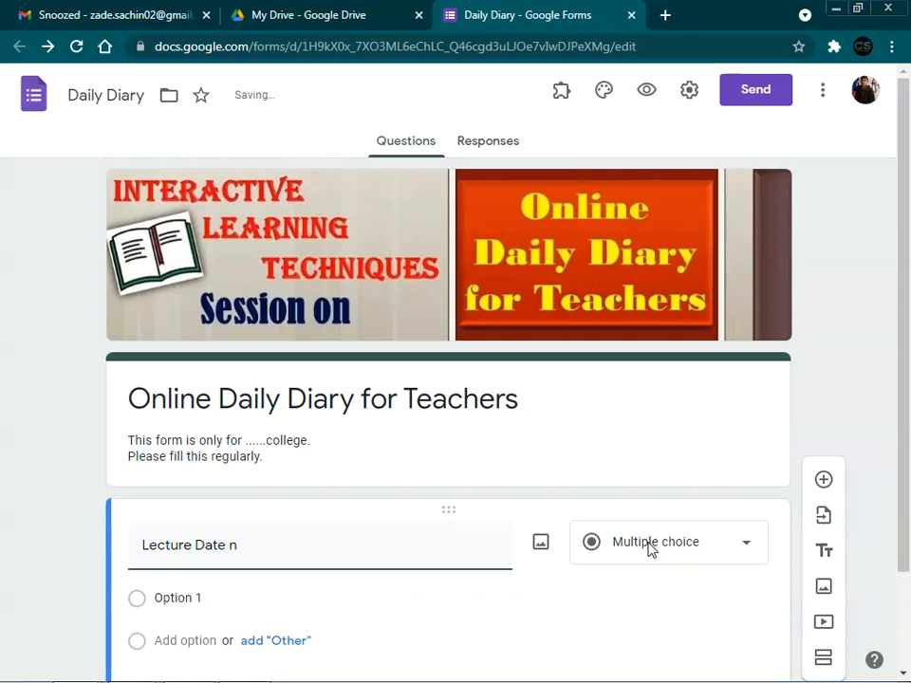
key("BackSpace")
type("and T")
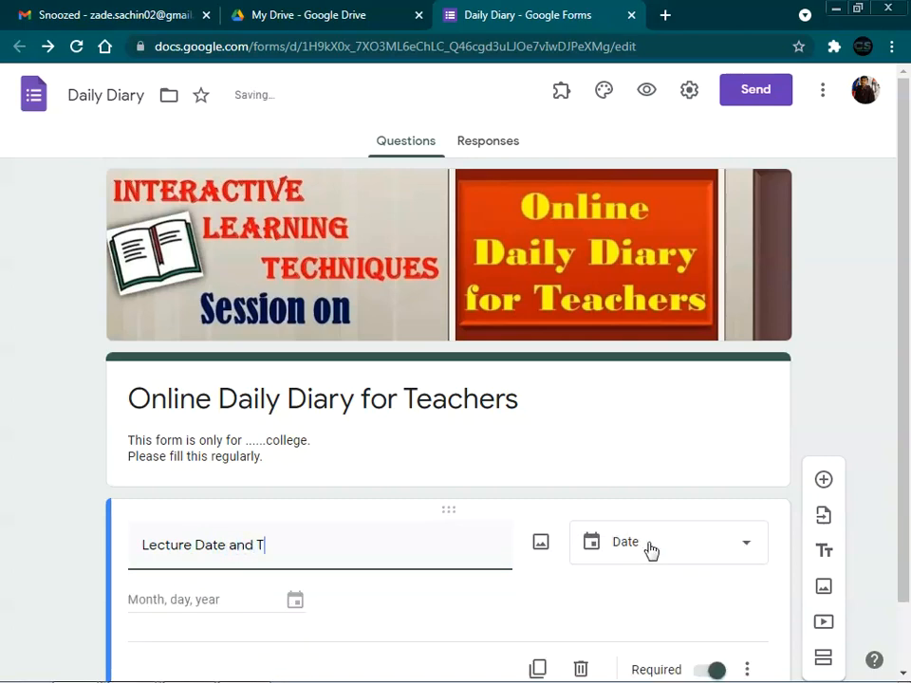
type("ime")
scroll(651, 450, "down", 2)
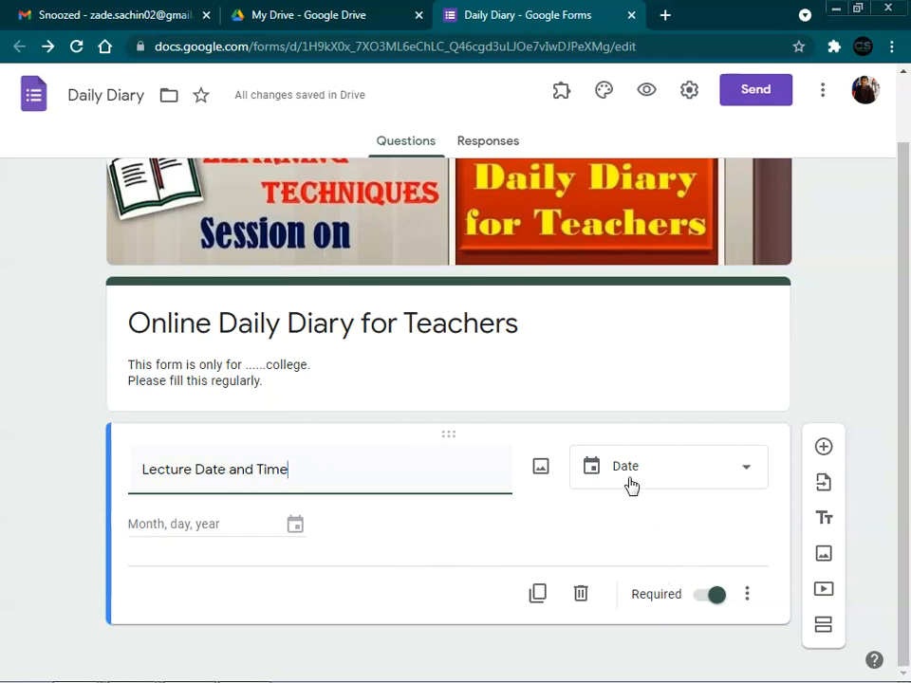
left_click(748, 600)
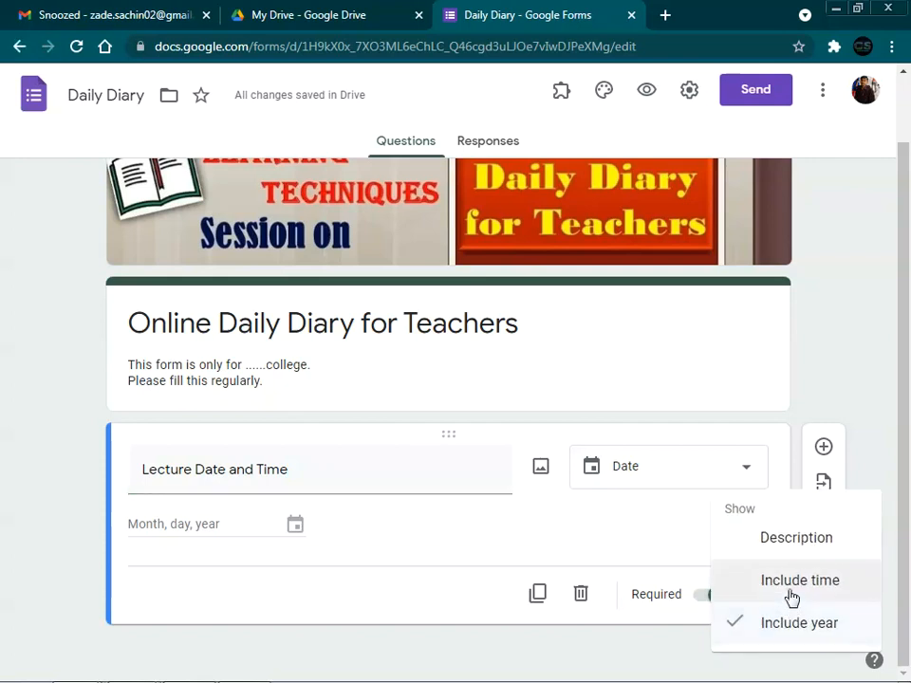
left_click(792, 593)
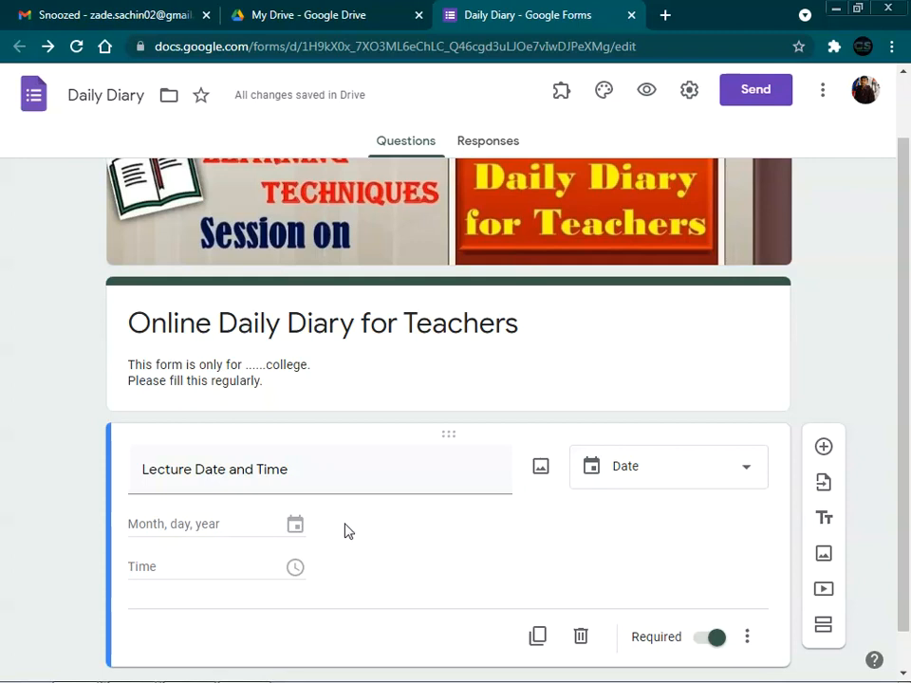
scroll(347, 532, "down", 1)
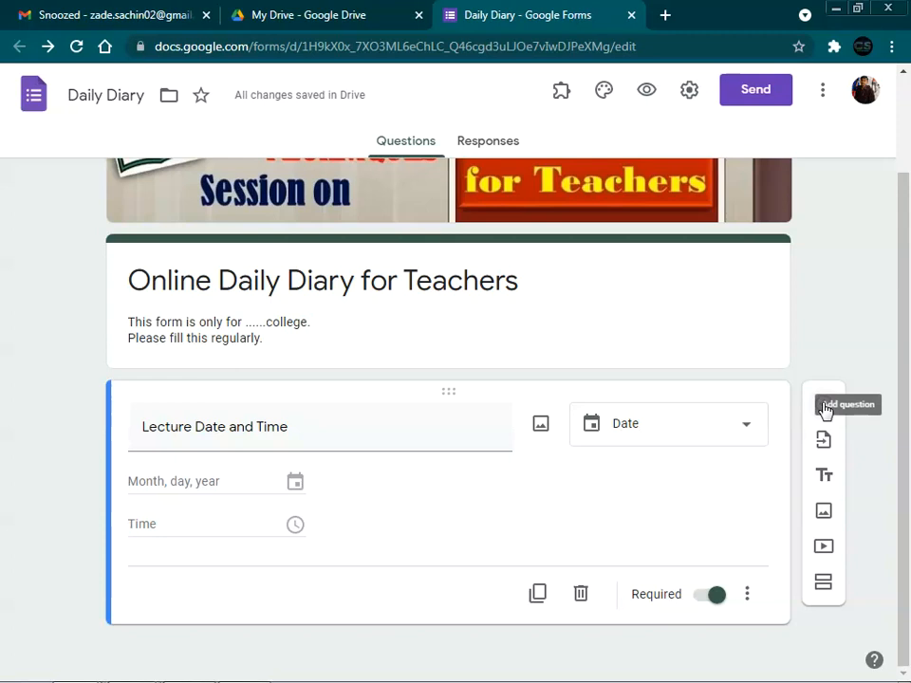
Step: Add a short-answer question titled 'Name of the Teacher' below the date question
left_click(824, 408)
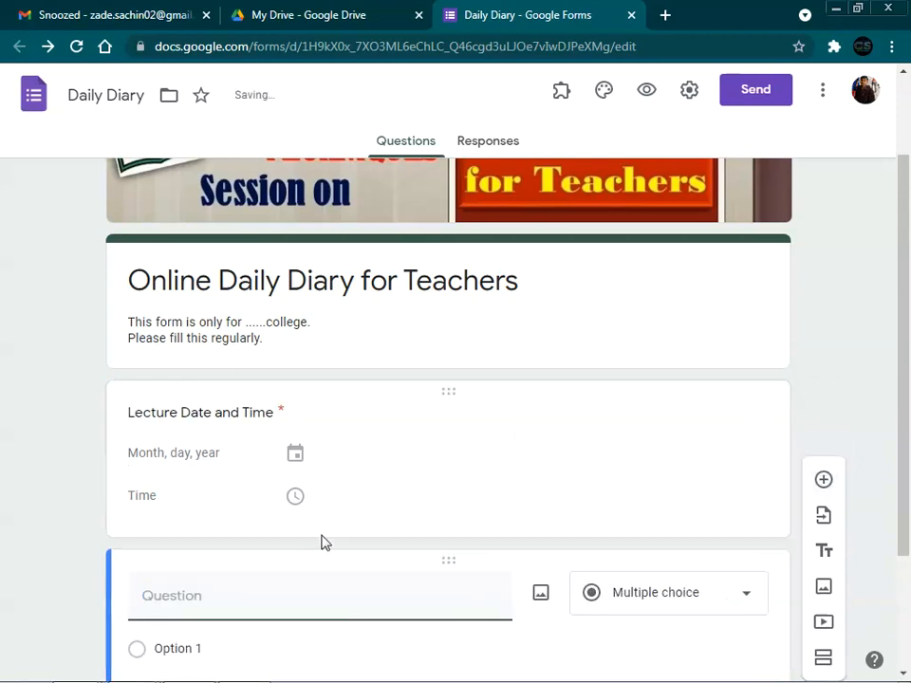
type("Nam")
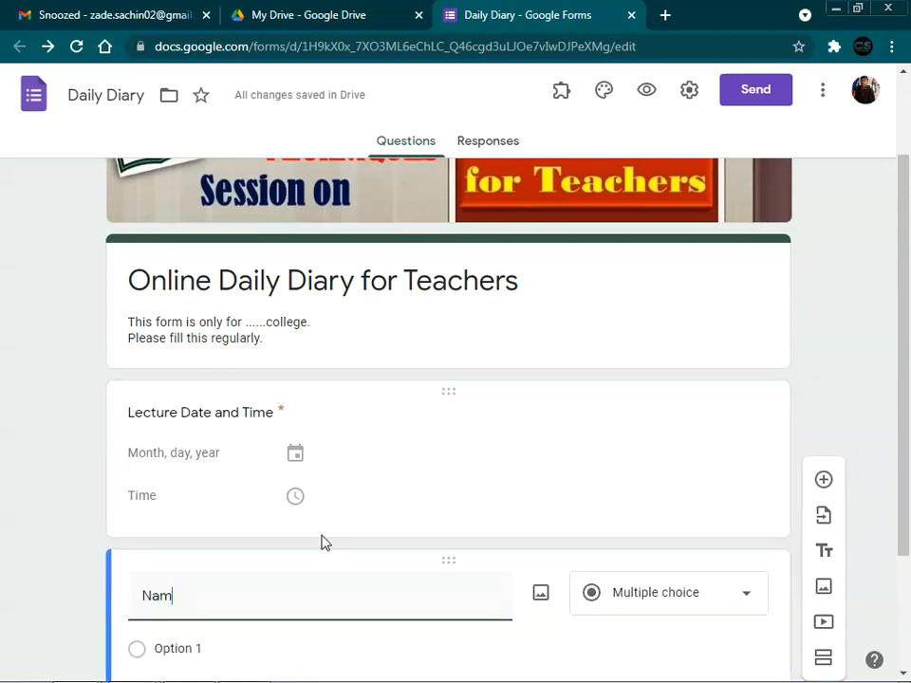
type("e of ")
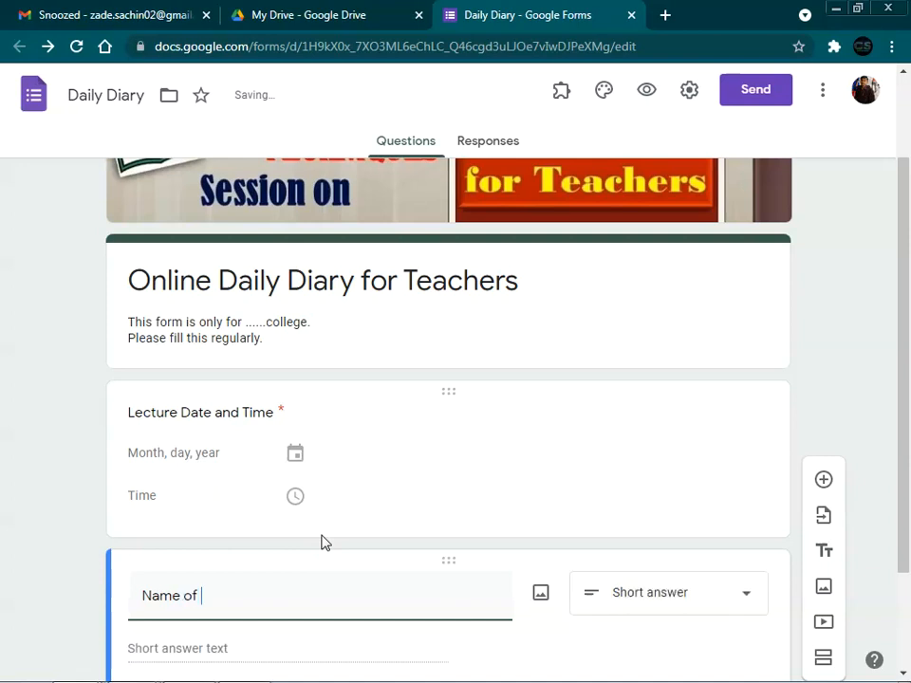
type("the Teacher")
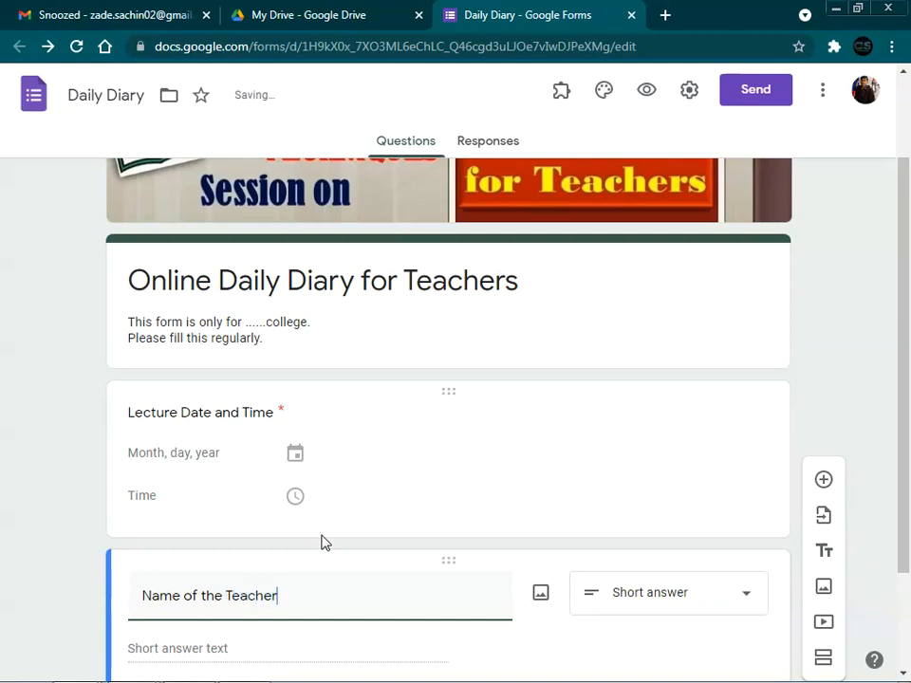
scroll(484, 590, "down", 2)
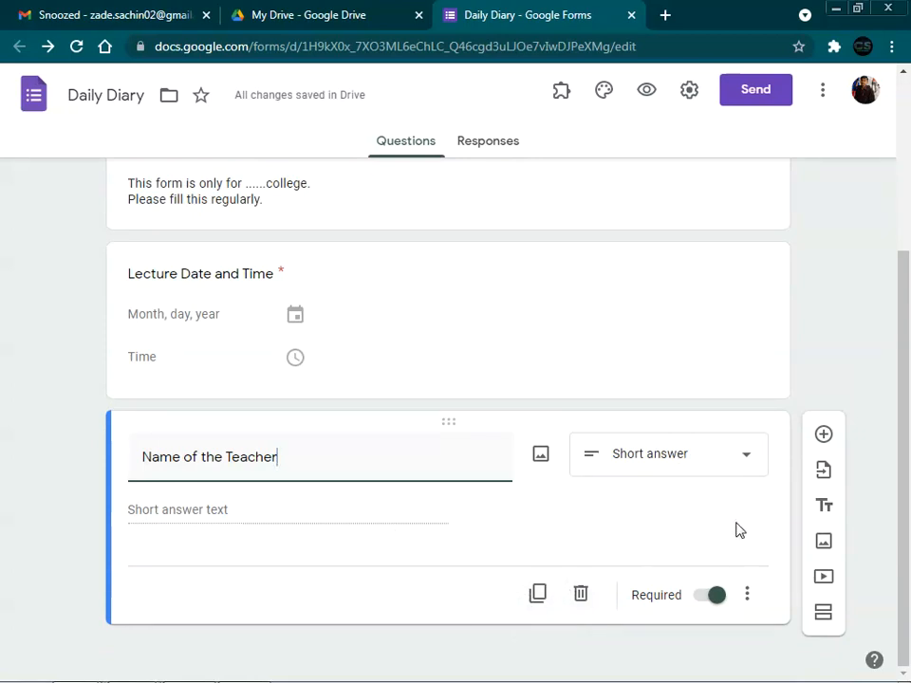
left_click(820, 445)
Step: Title the question 'Stream' and give it the choices Arts, Commerce and Science
type("Stream")
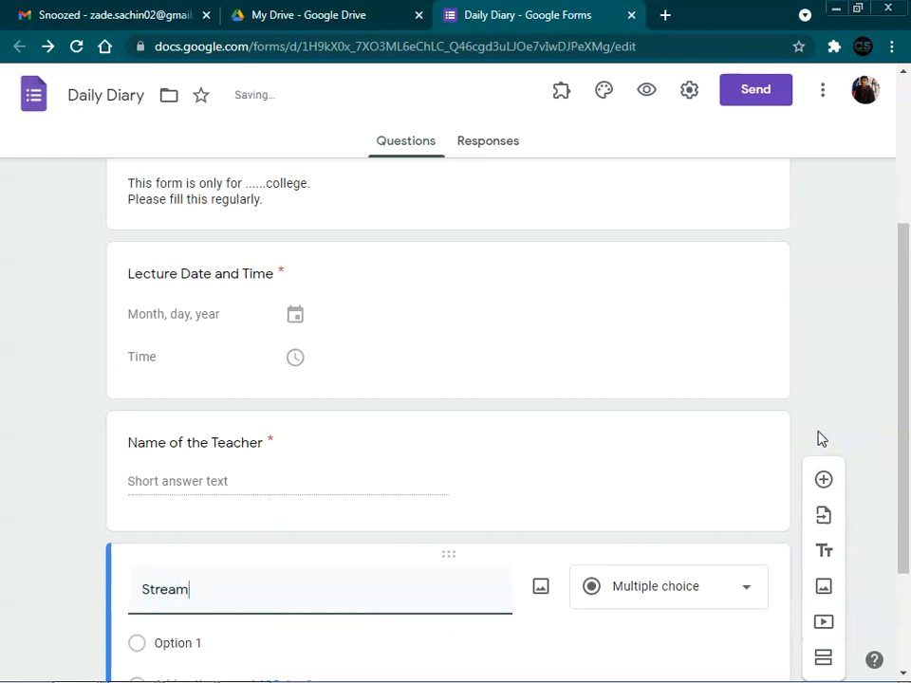
scroll(797, 492, "down", 2)
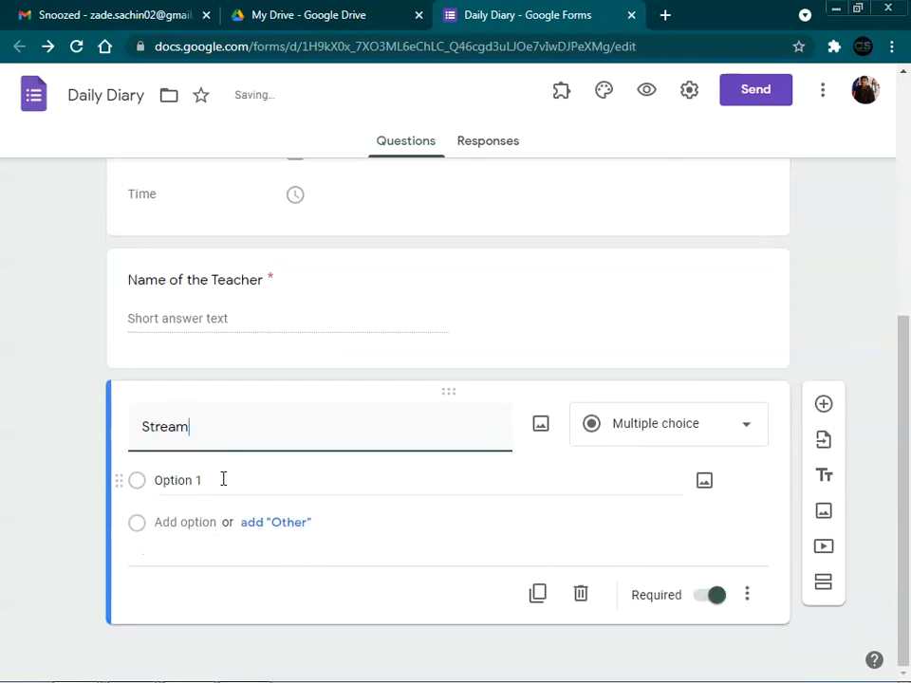
left_click(223, 479)
type("Arts")
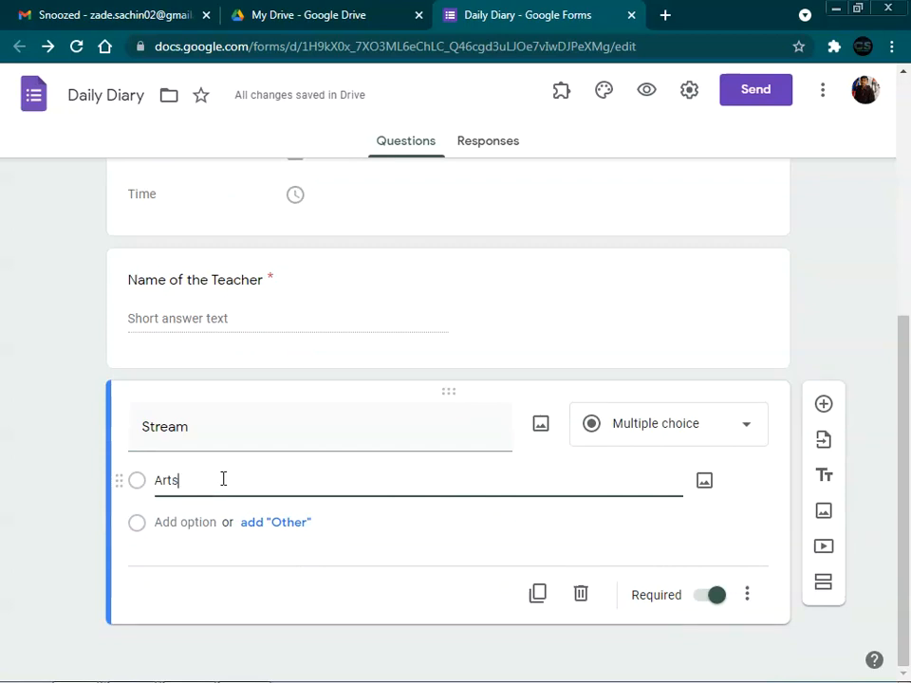
key("Return")
type("Comm")
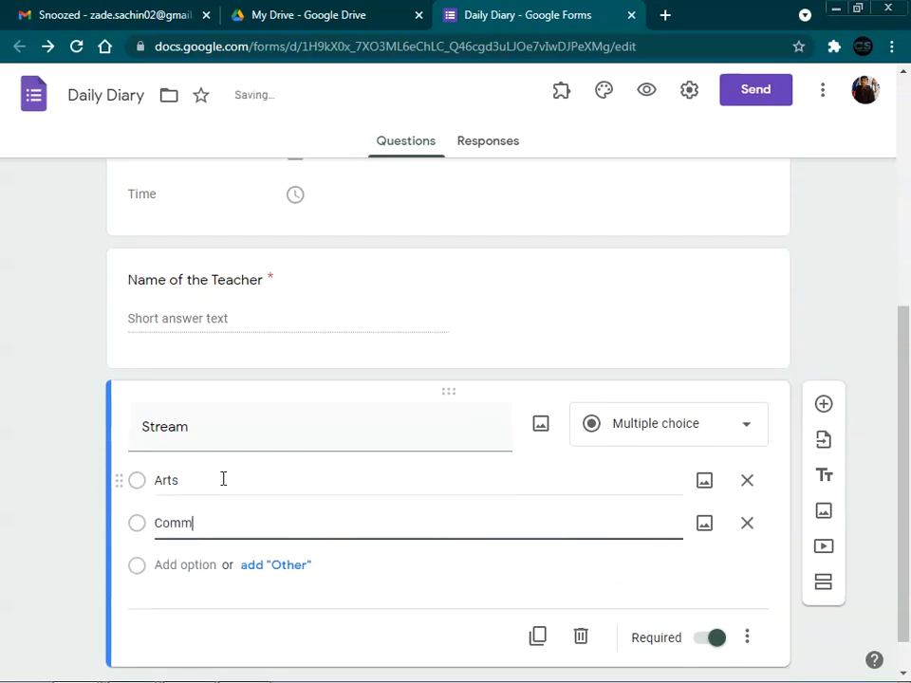
type("erce")
key("Return")
type("Sciene")
key("BackSpace")
type("ce")
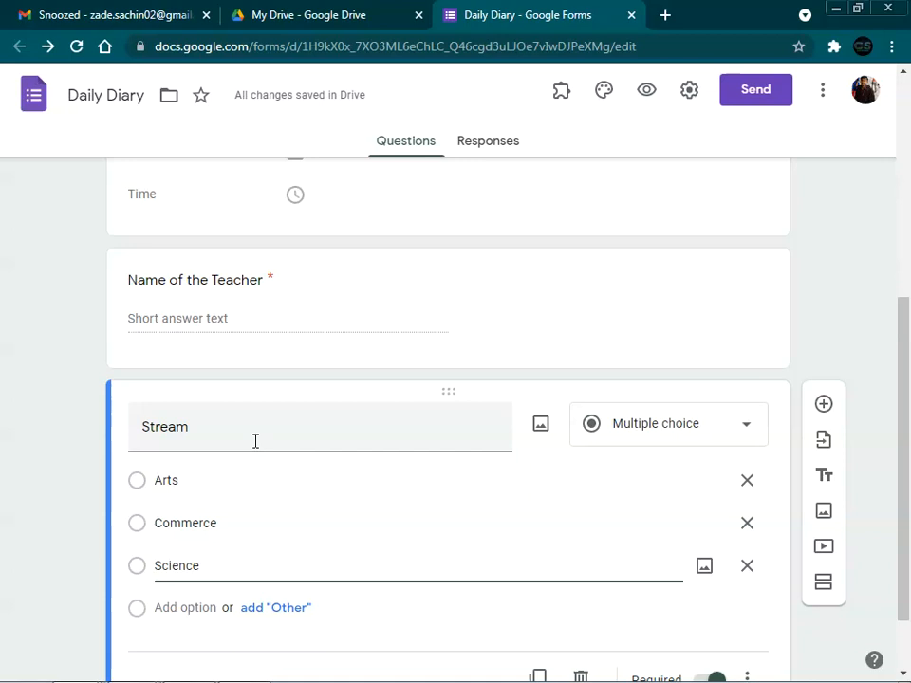
scroll(255, 441, "down", 1)
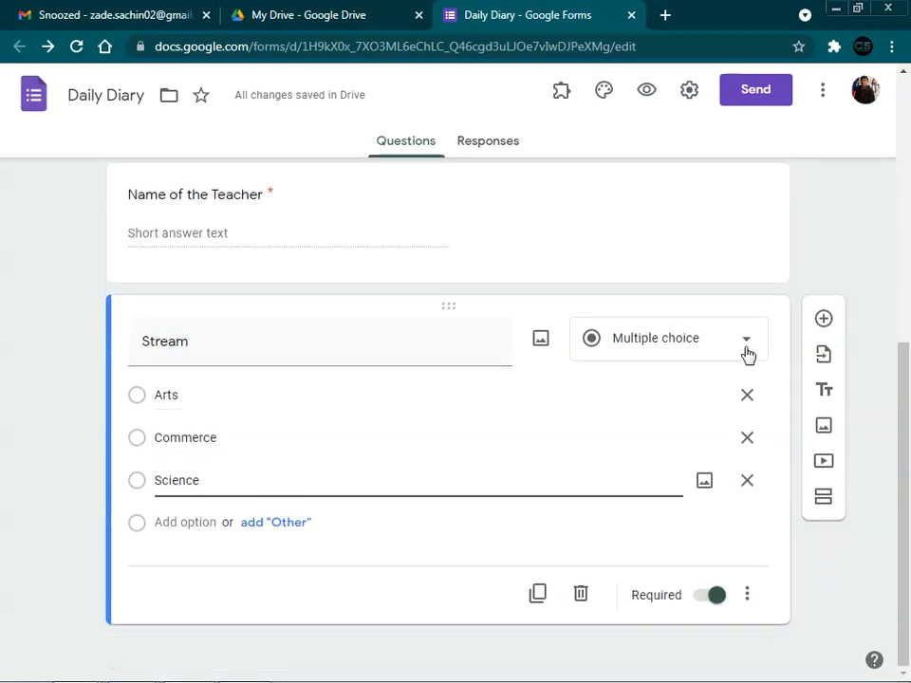
left_click(837, 322)
Step: Title the question 'Select Course Name' and add the choices BCA, BCCA and B VOC
type("Select")
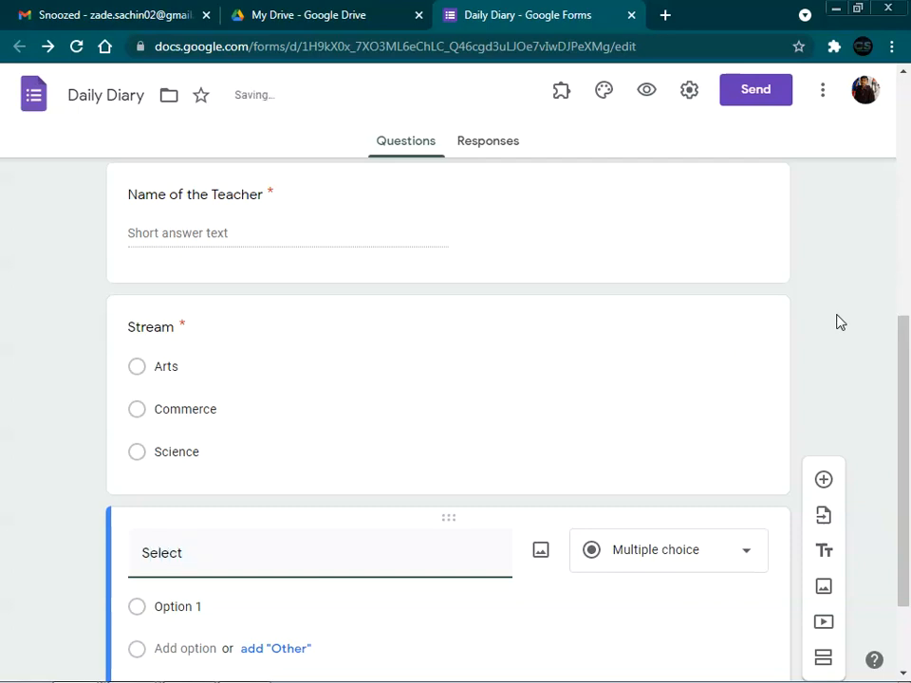
type(" Cou")
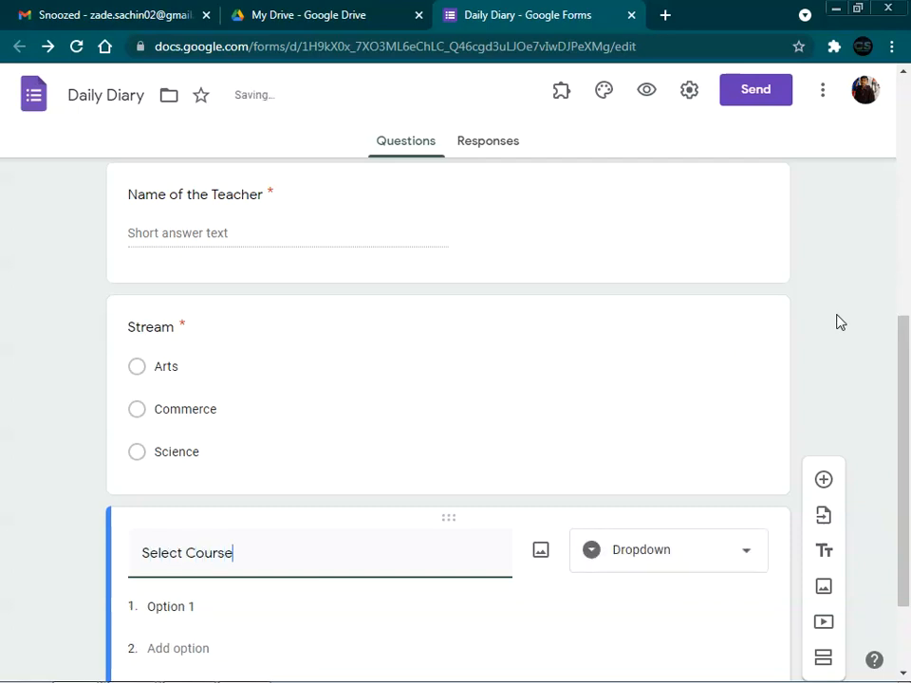
type("rse NAm")
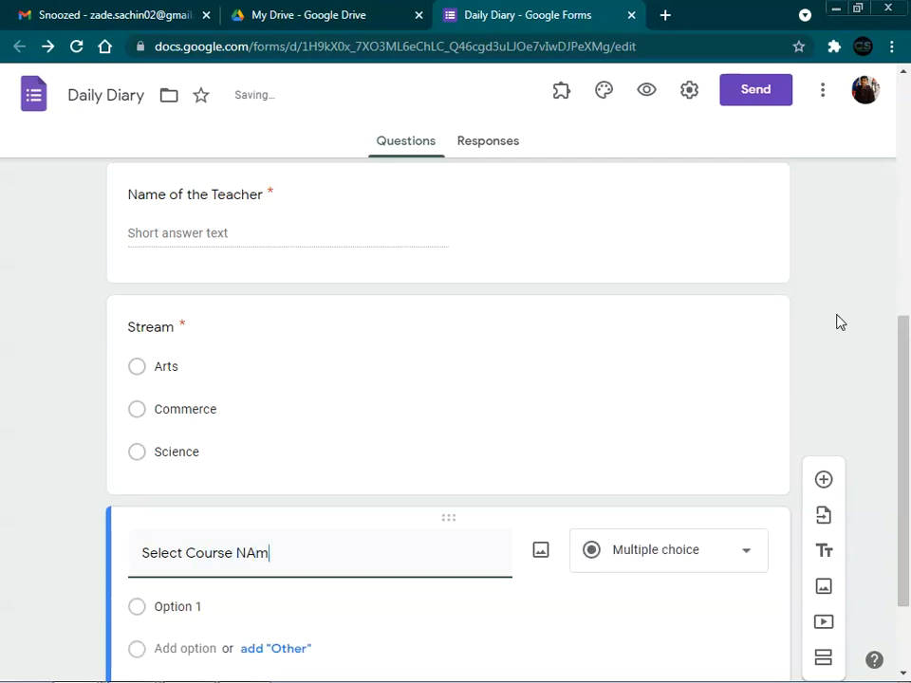
type("eme")
scroll(837, 328, "down", 2)
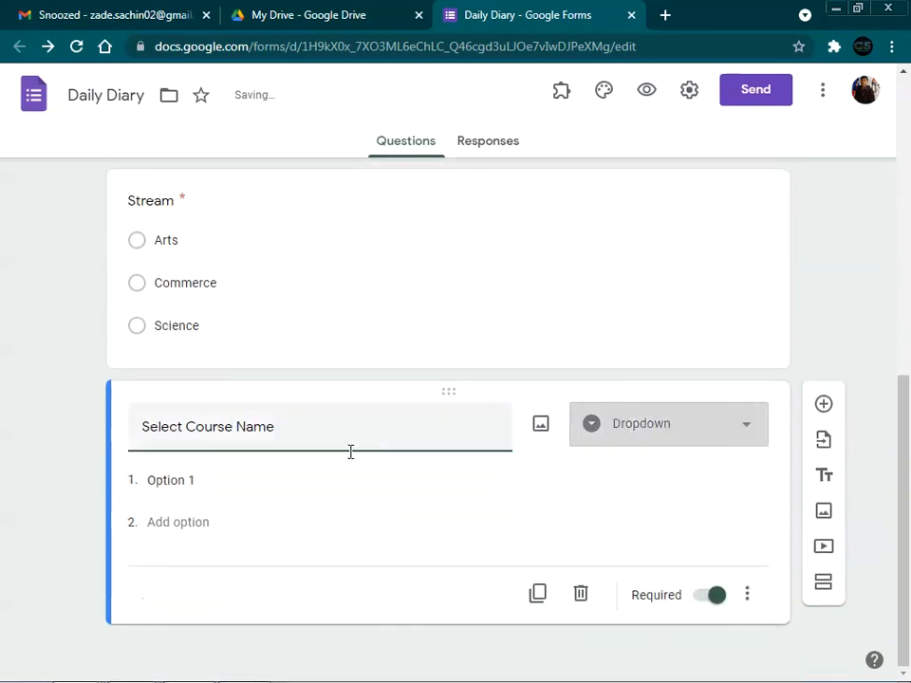
left_click(223, 484)
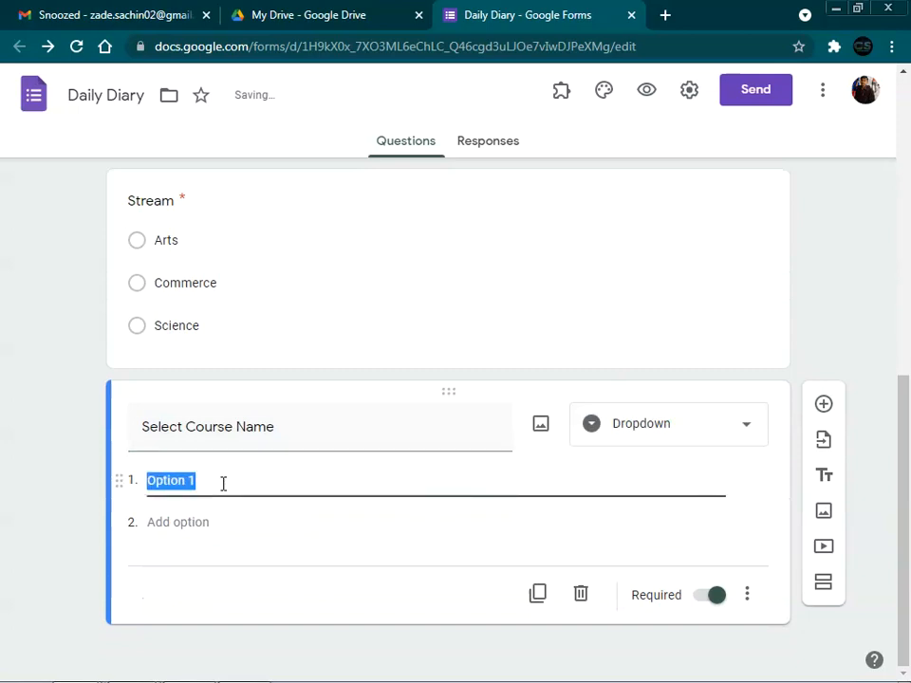
type("BCA")
key("Return")
type("B")
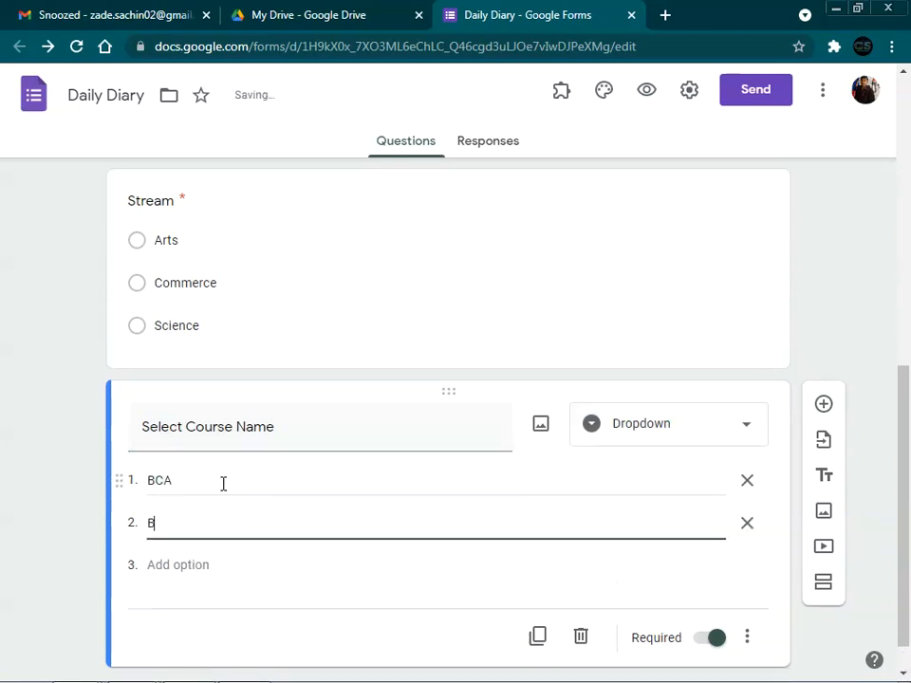
type("CCA")
key("Return")
type("B")
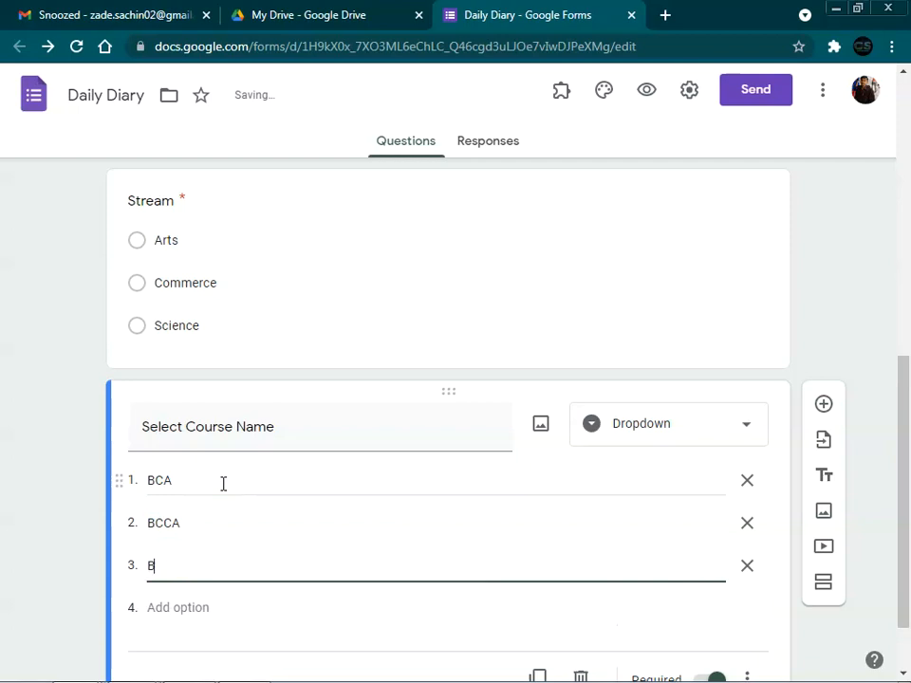
type(" VOC")
Step: Add the remaining course choices MCM, MBA and MCA
key("Return")
type("MCM")
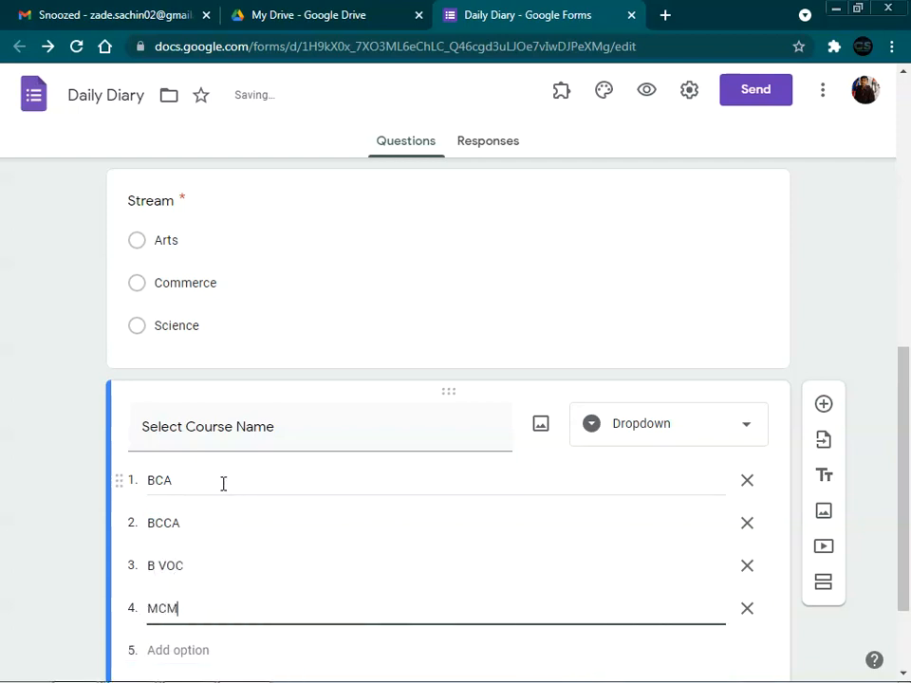
key("Return")
type("M")
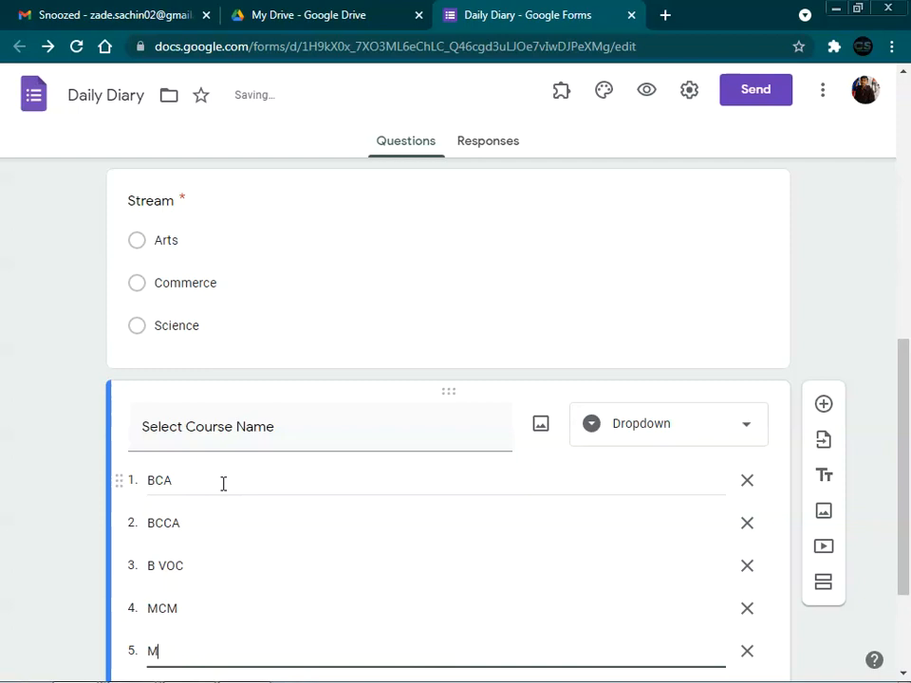
type("BA")
key("Return")
type("MCA")
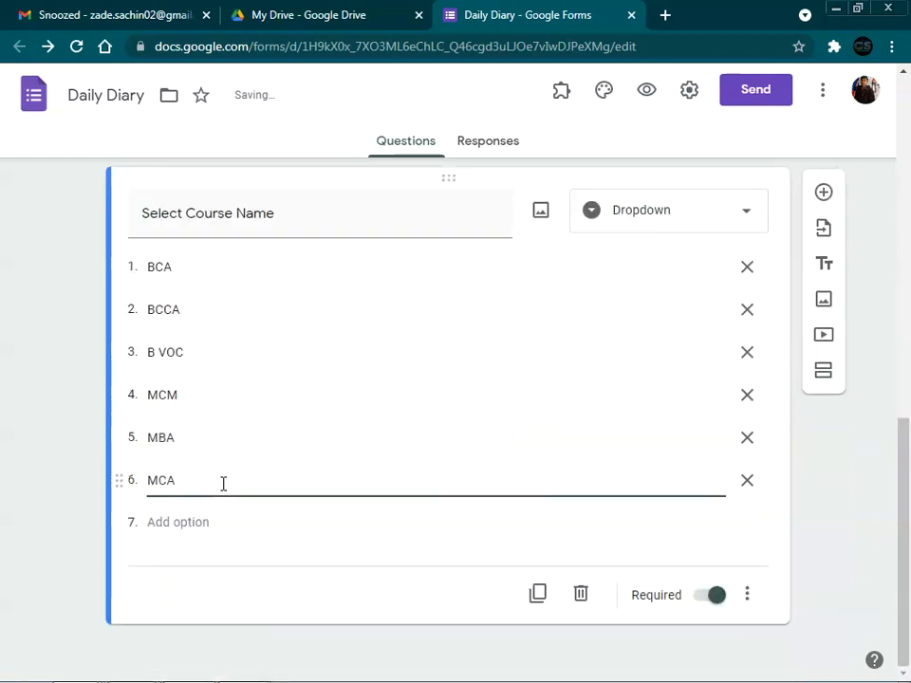
left_click(43, 359)
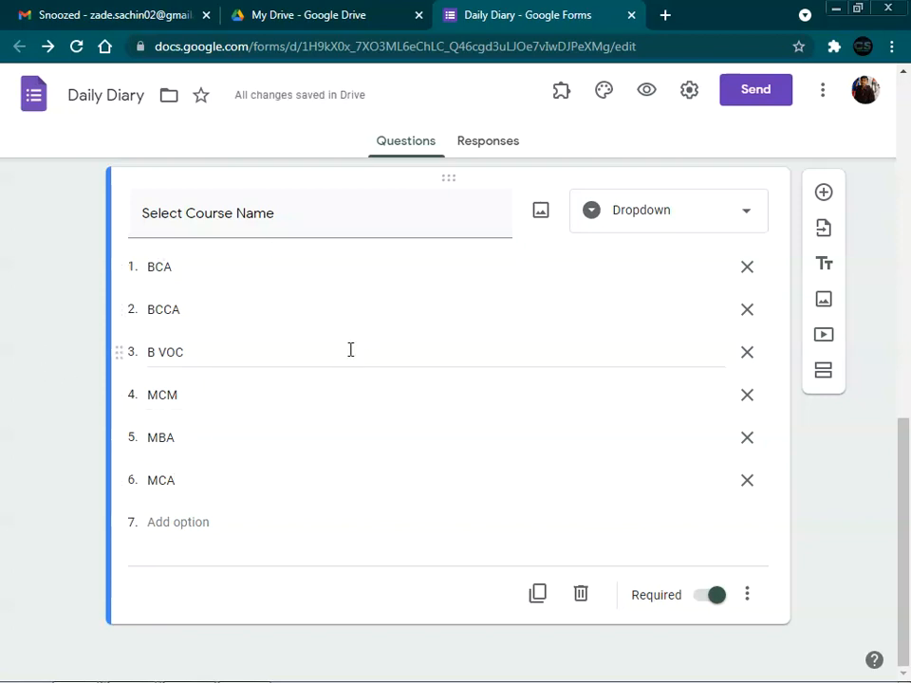
Step: Revisit the Stream question, then return to editing Select Course Name
scroll(349, 352, "up", 3)
scroll(351, 350, "down", 2)
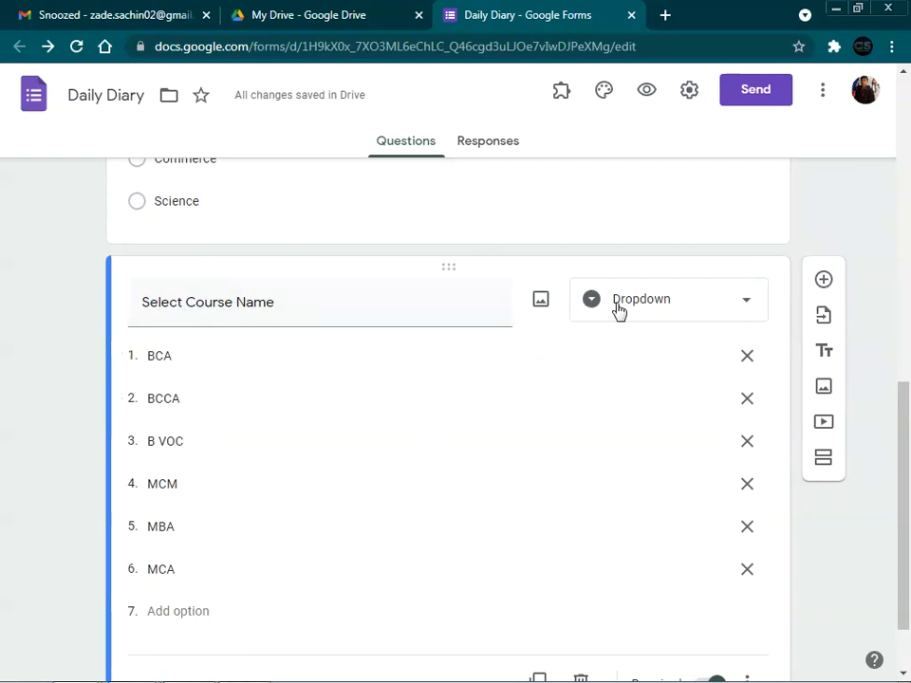
scroll(649, 313, "up", 4)
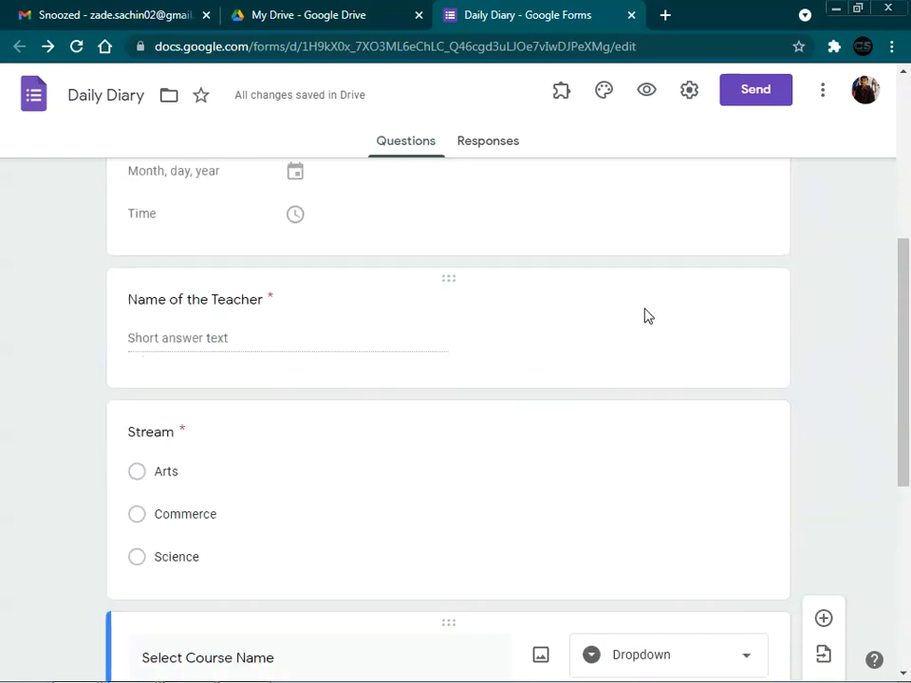
left_click(317, 460)
scroll(651, 458, "down", 5)
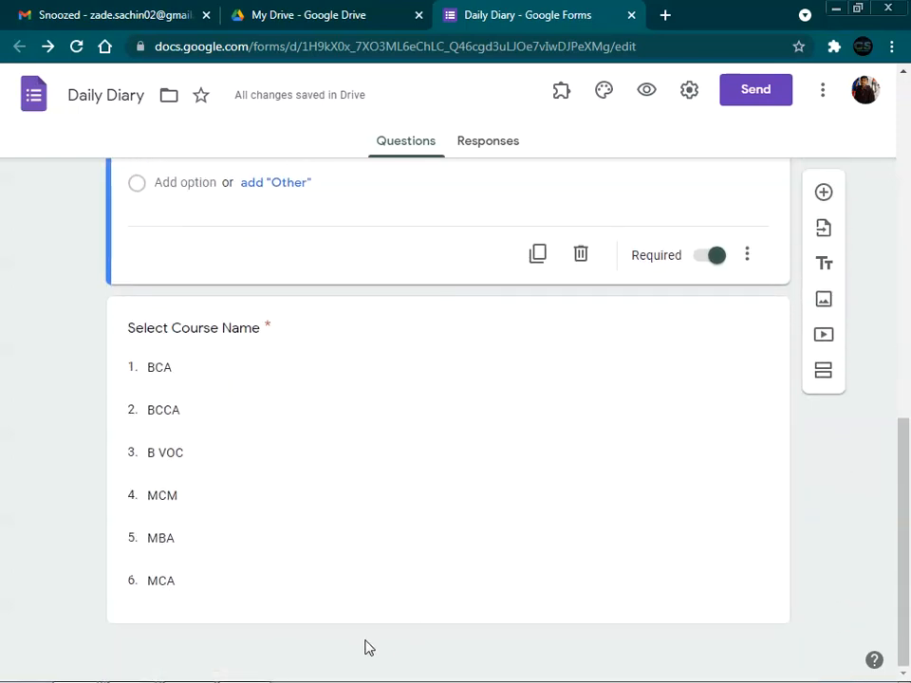
left_click(759, 494)
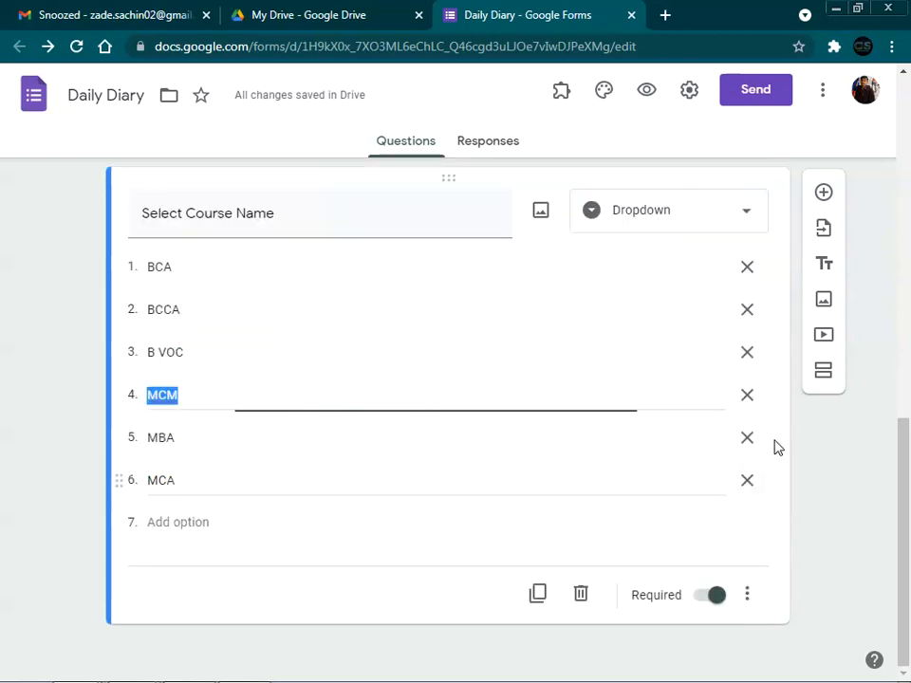
Step: Add a question titled 'Semester' with the first choice Semester-I
left_click(823, 191)
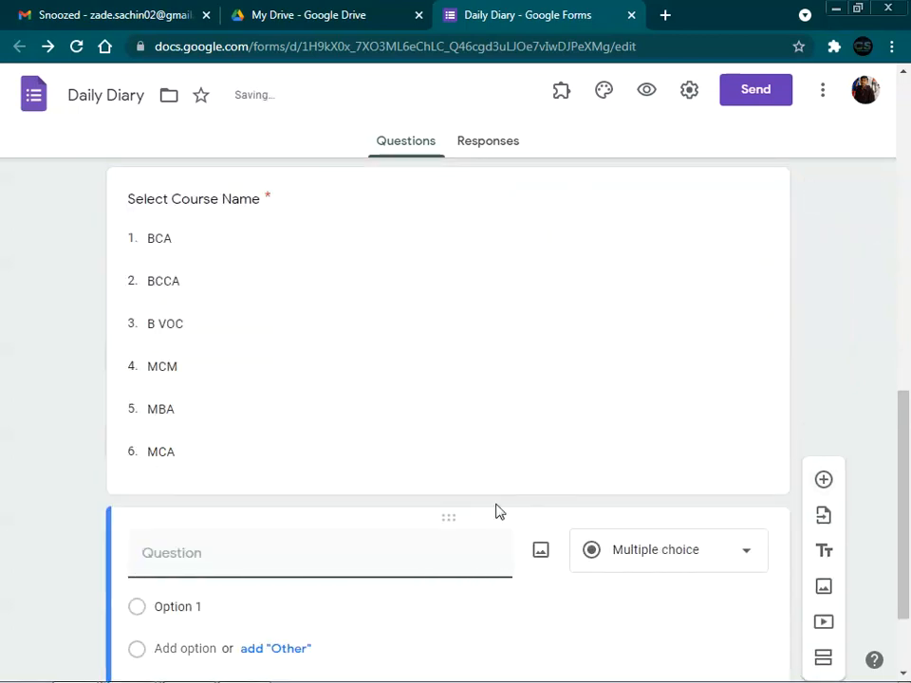
type("Semester")
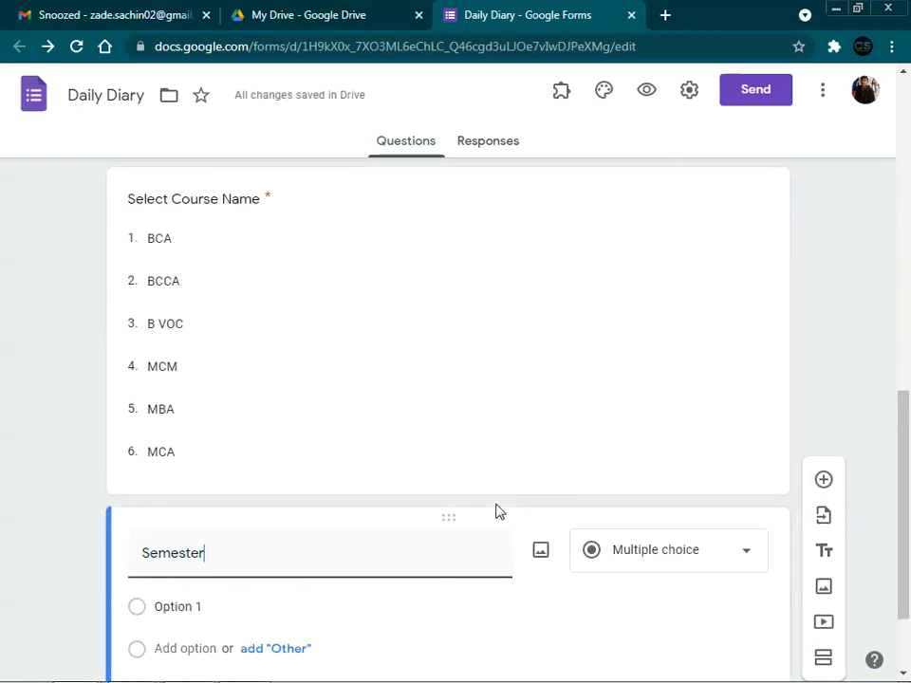
scroll(496, 512, "down", 2)
left_click(236, 480)
type("Smester")
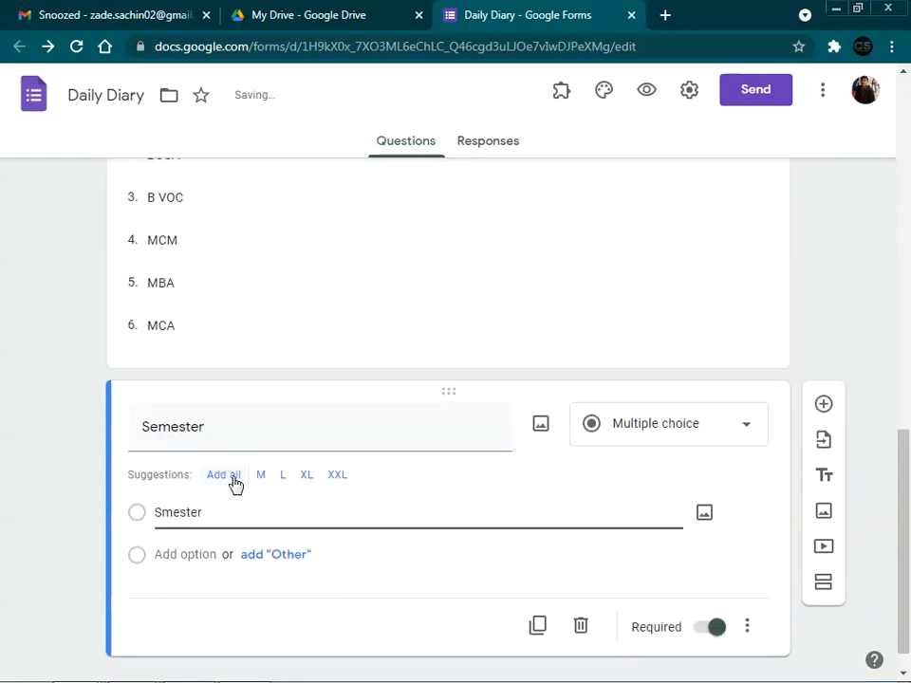
left_click_drag(209, 515, 161, 514)
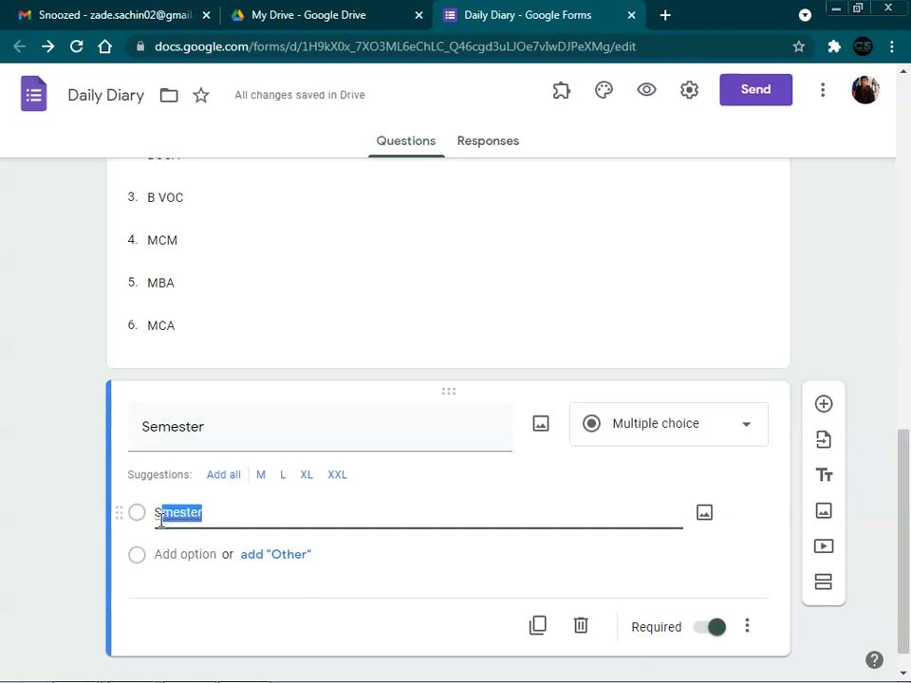
type("emeste")
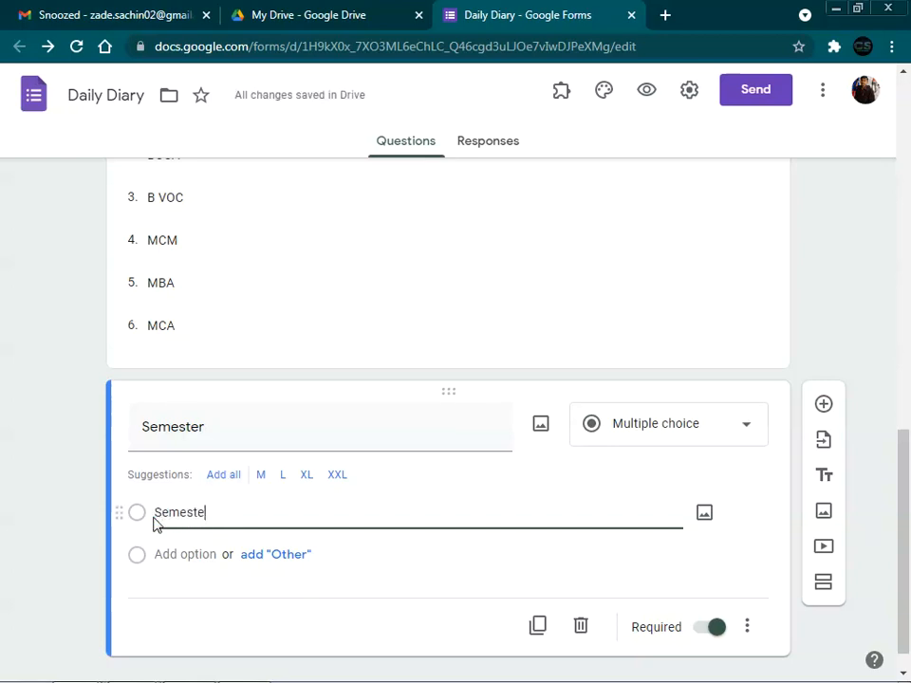
type("r-I")
Step: Add the choices Semester-II, Semester-III, Semester-IV, Semester-V and Semester-VI
key("Return")
type("Sems")
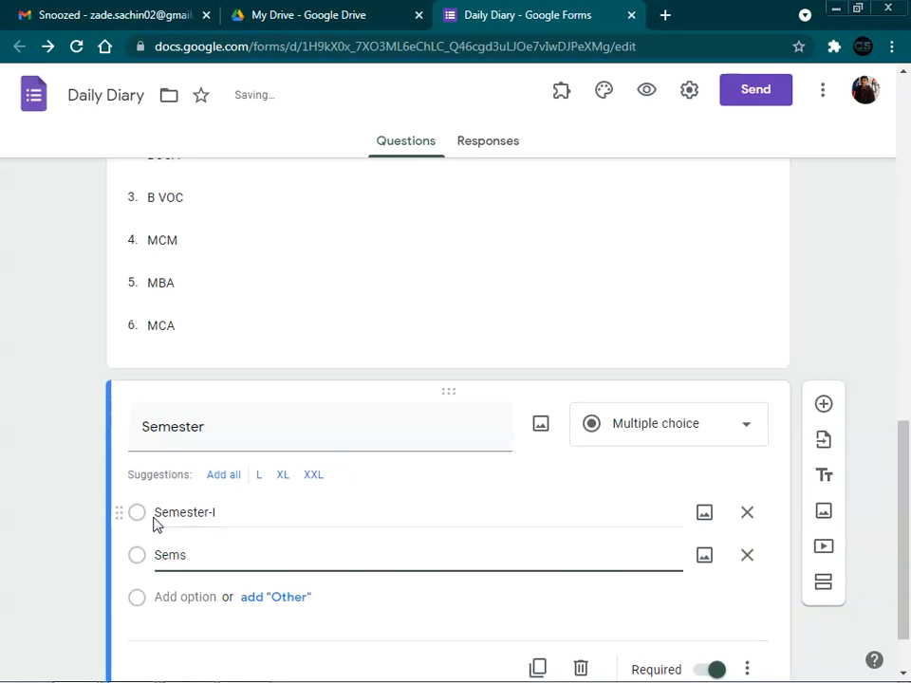
key("BackSpace")
type("ester-II")
key("Return")
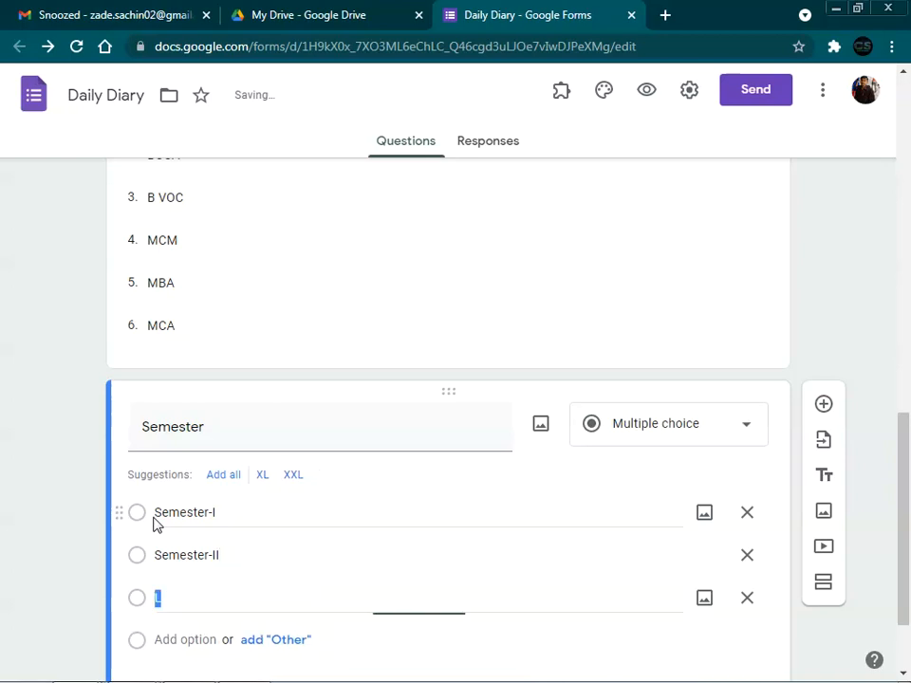
type("Semester-III")
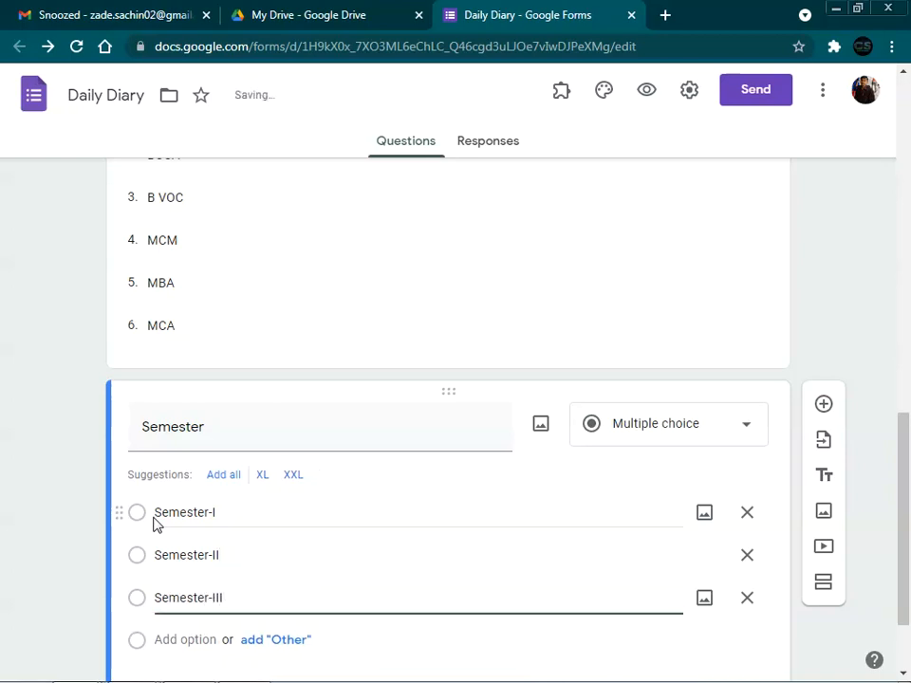
key("Return")
type("Seme")
type("ster-")
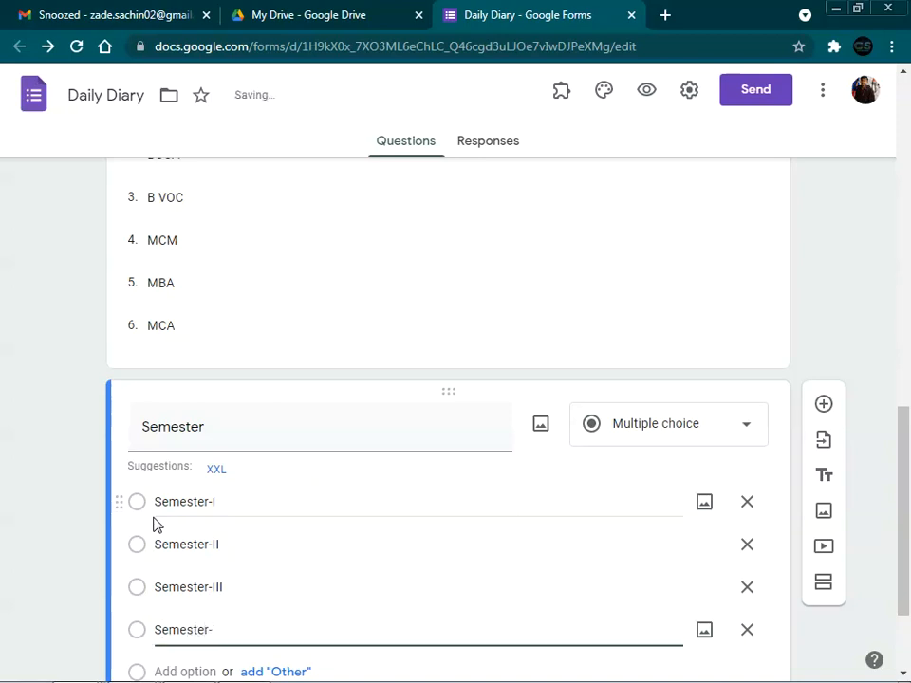
type("IV")
key("Return")
type("Semester-V")
key("Return")
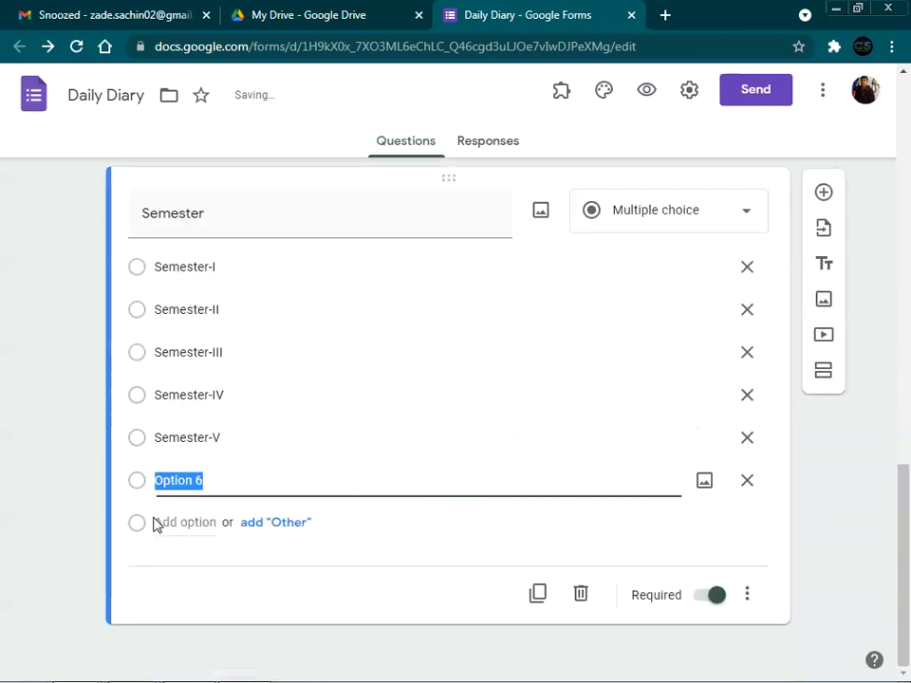
type("Seme")
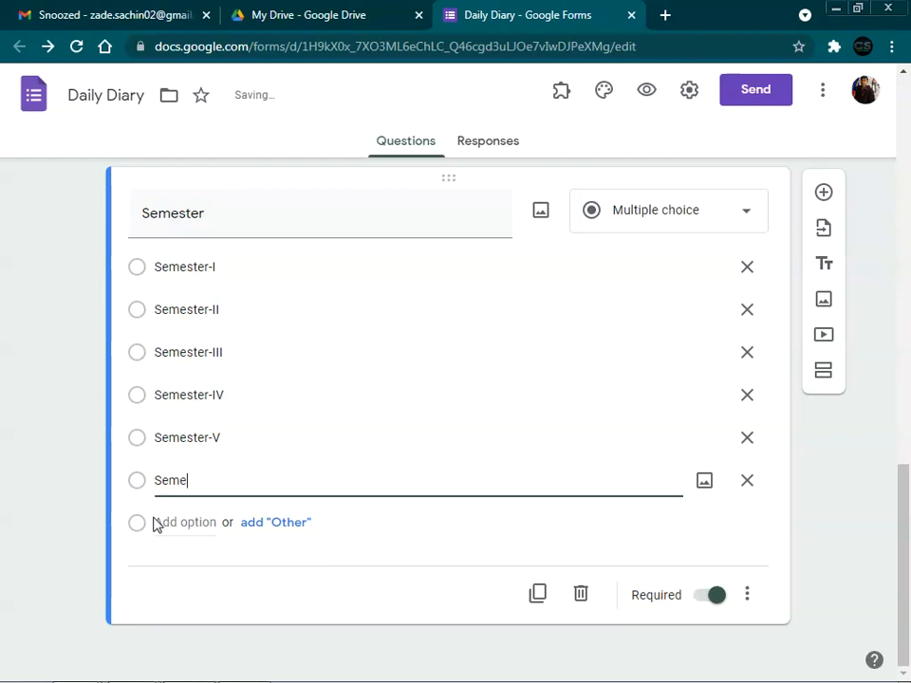
type("ster-VI")
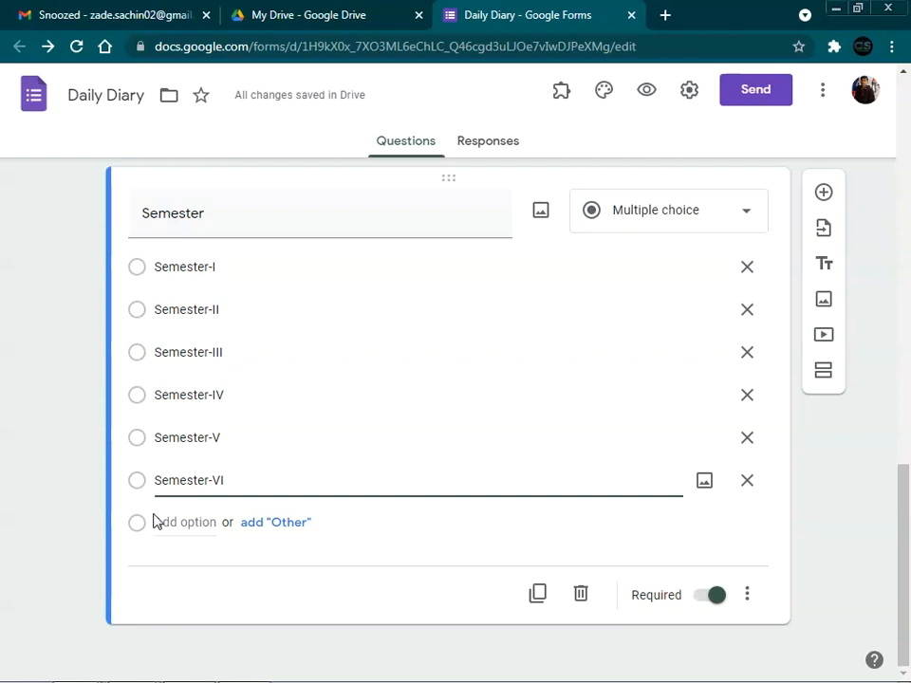
scroll(180, 494, "up", 6)
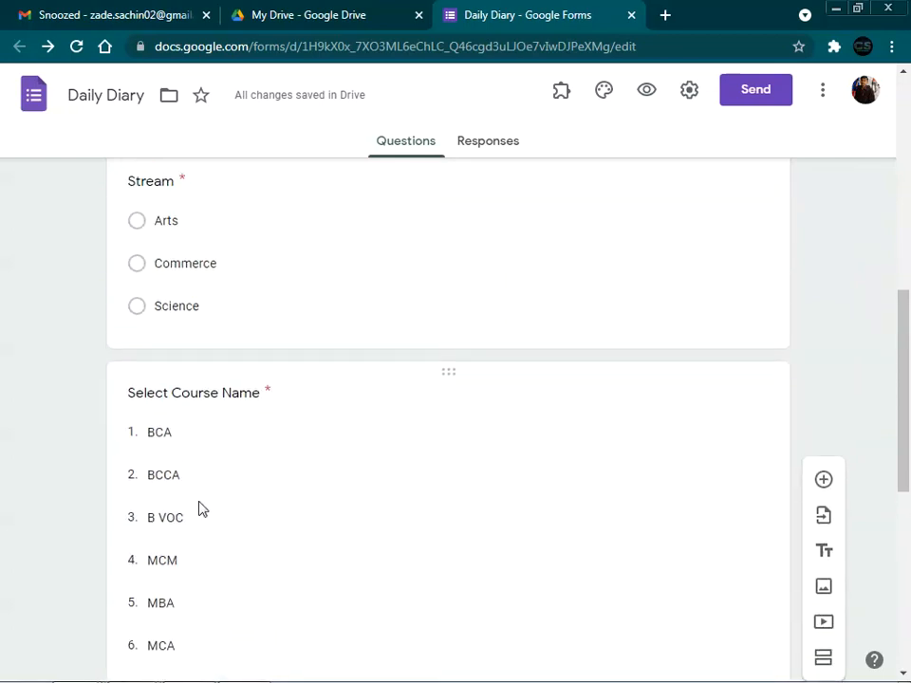
scroll(198, 510, "down", 6)
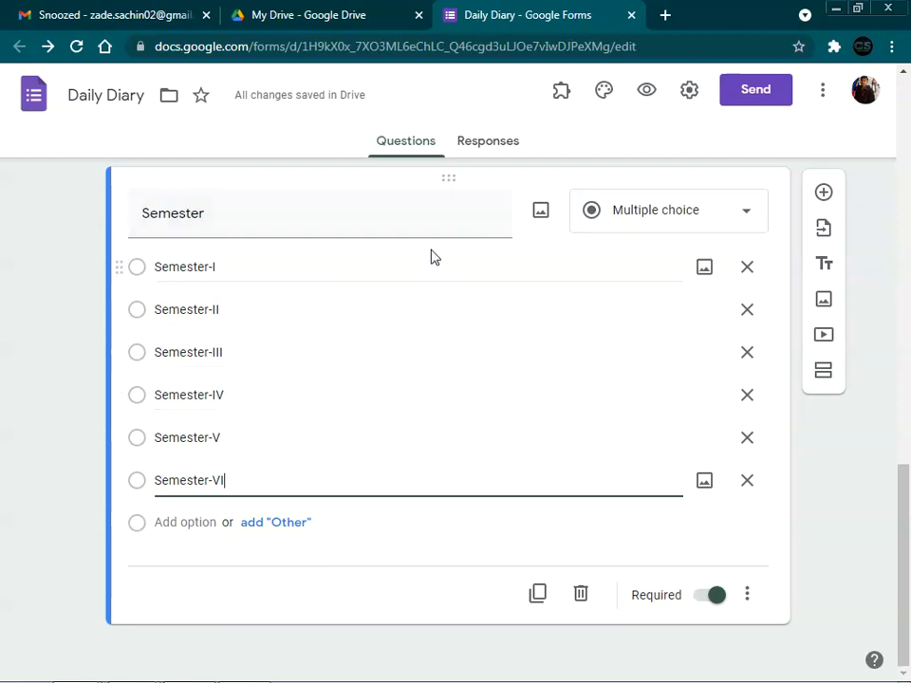
Step: Add a multiple-choice question 'Paper' with the choices Theory and Practical
left_click(824, 195)
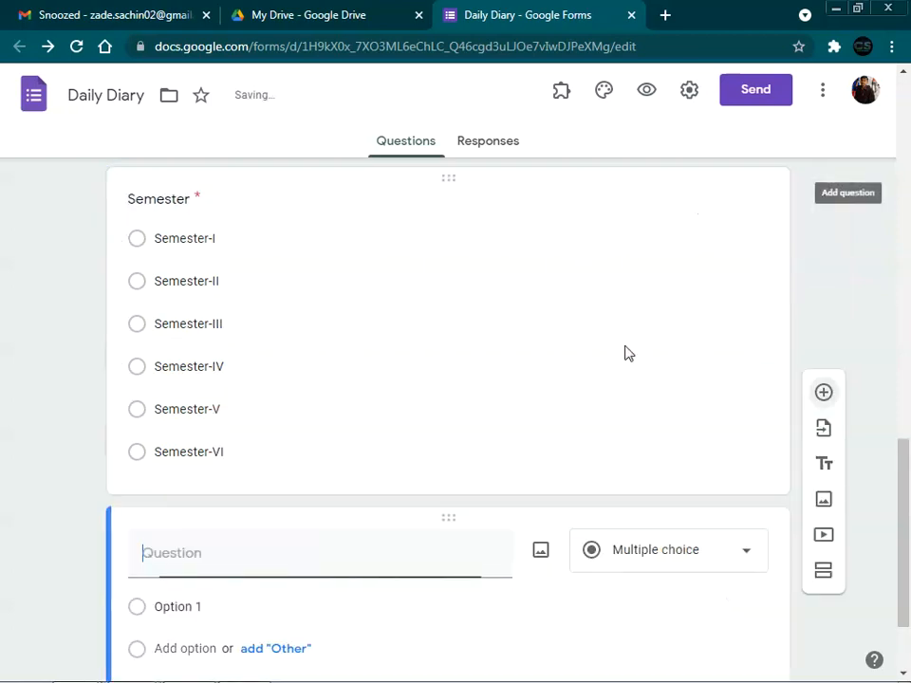
type("Paper")
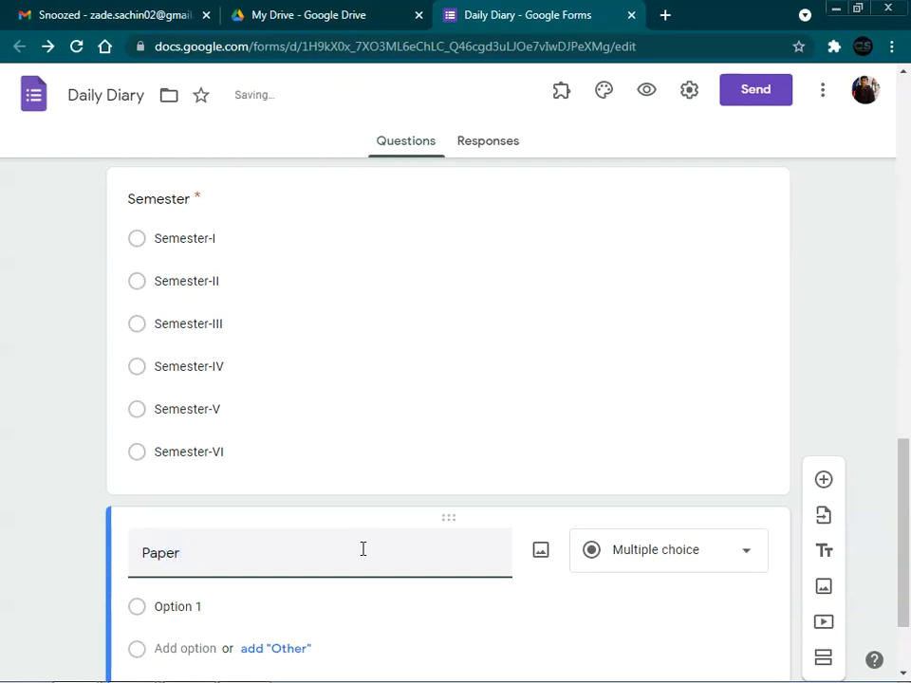
left_click(731, 551)
left_click(657, 258)
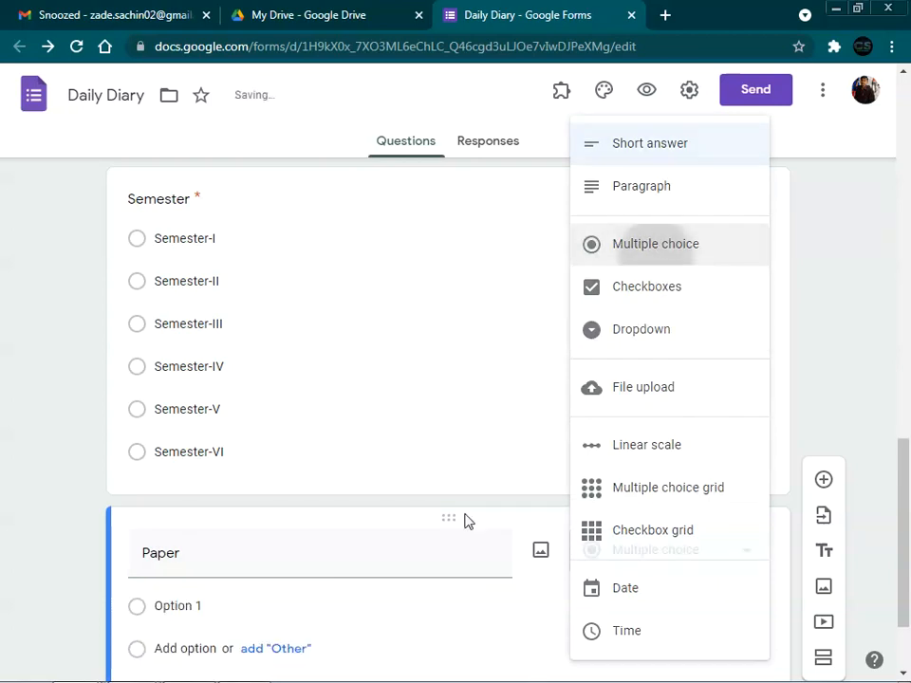
left_click(231, 608)
type("Theory")
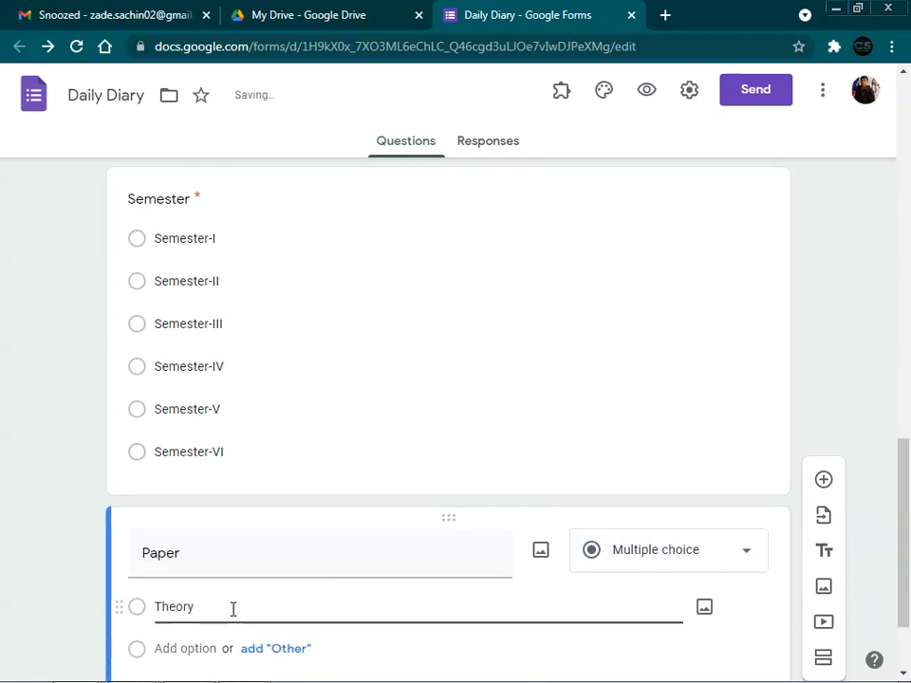
key("Return")
type("Practical")
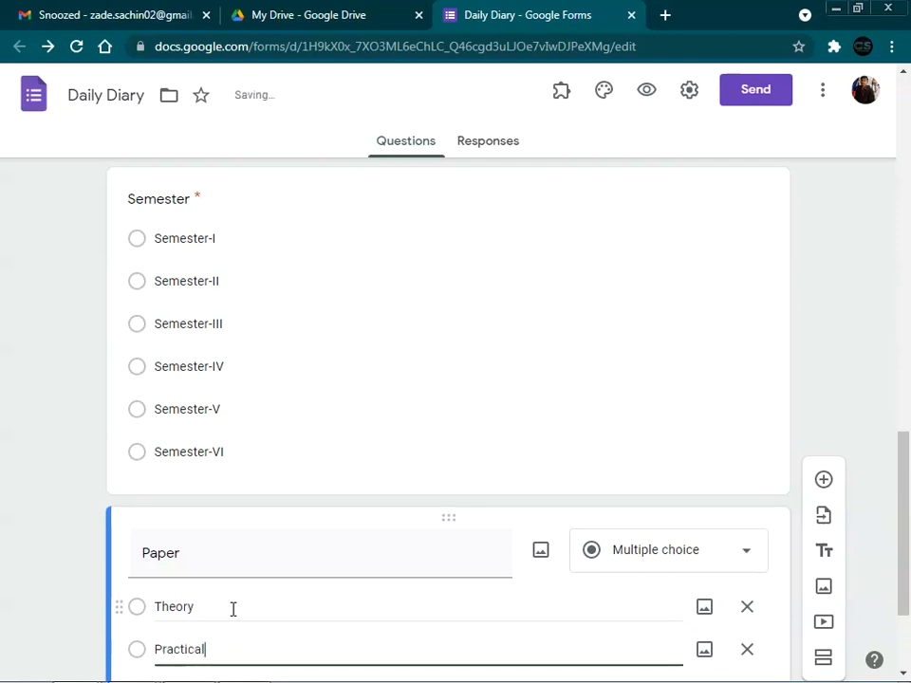
scroll(233, 609, "down", 2)
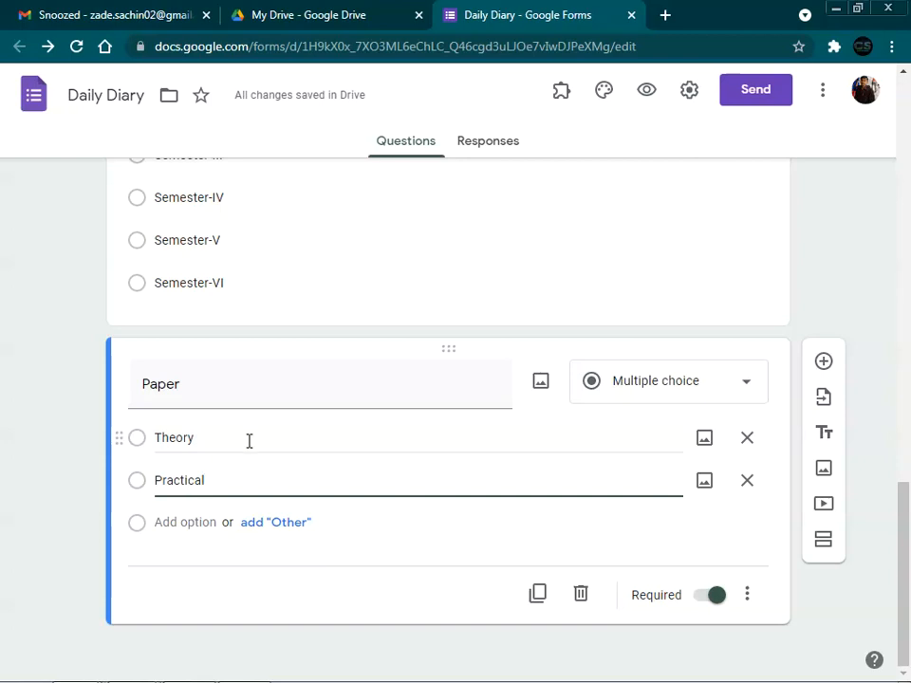
left_click(830, 369)
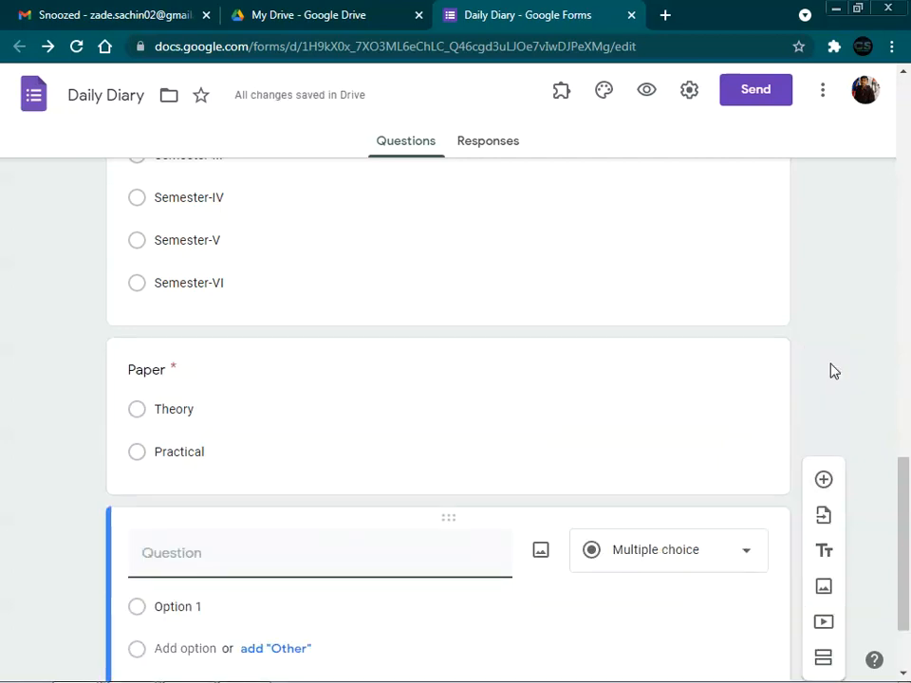
Step: Title the new short-answer question 'Name of the Subject'
type("Name of the Sub")
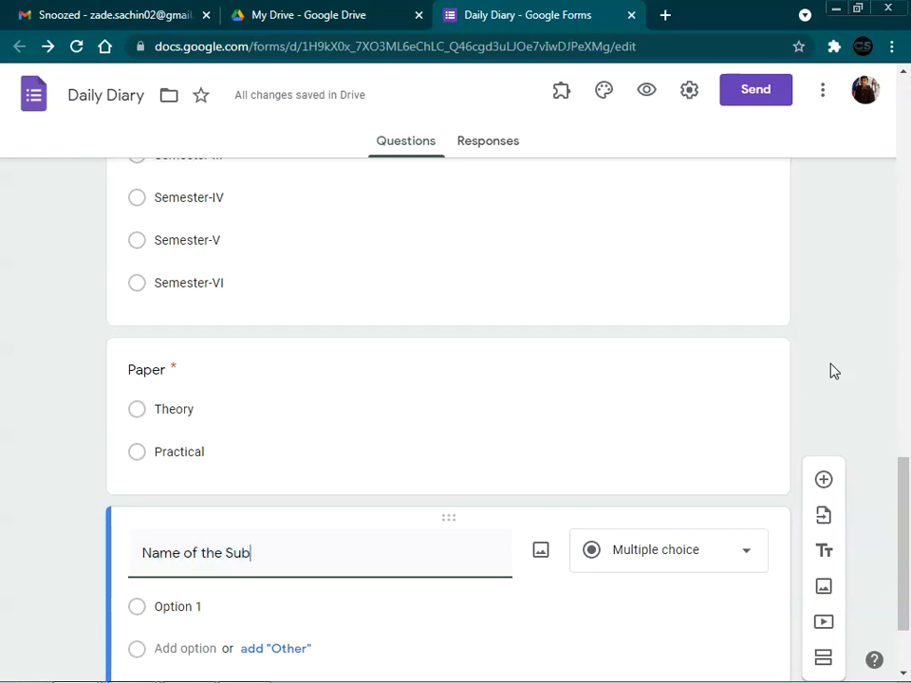
type("ject")
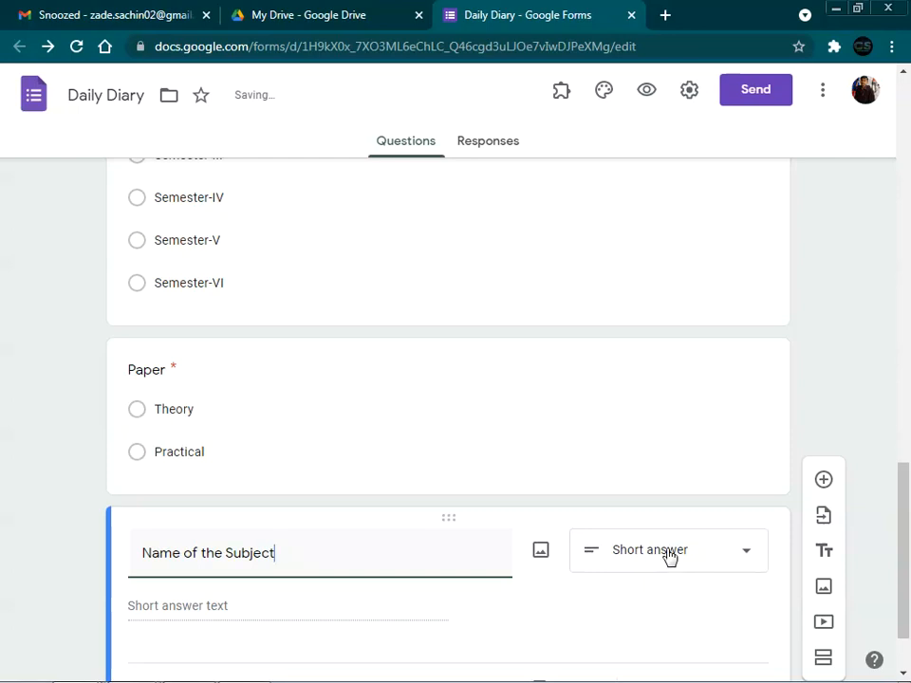
scroll(668, 556, "down", 1)
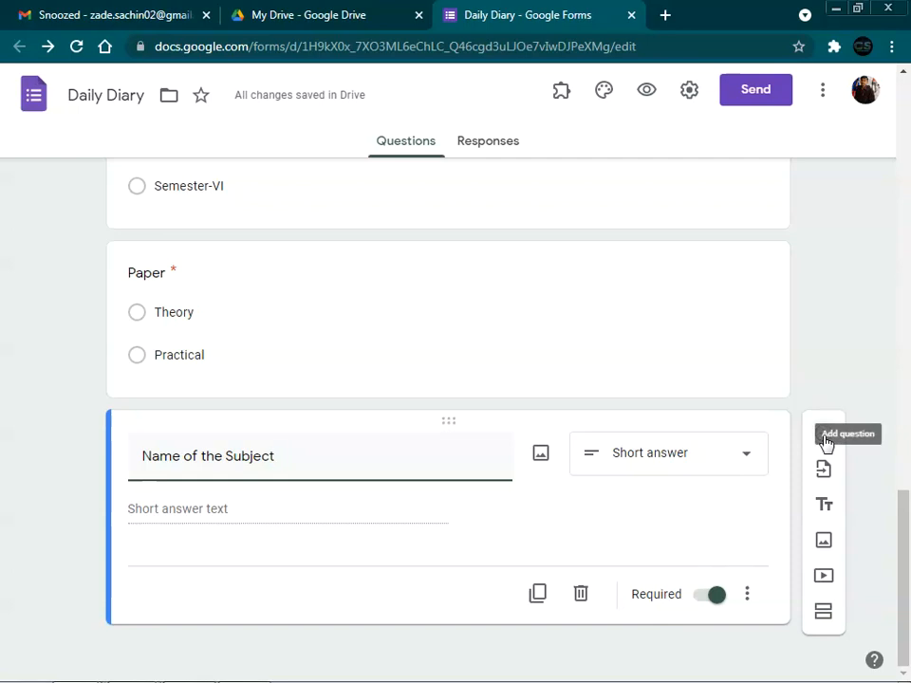
left_click(825, 438)
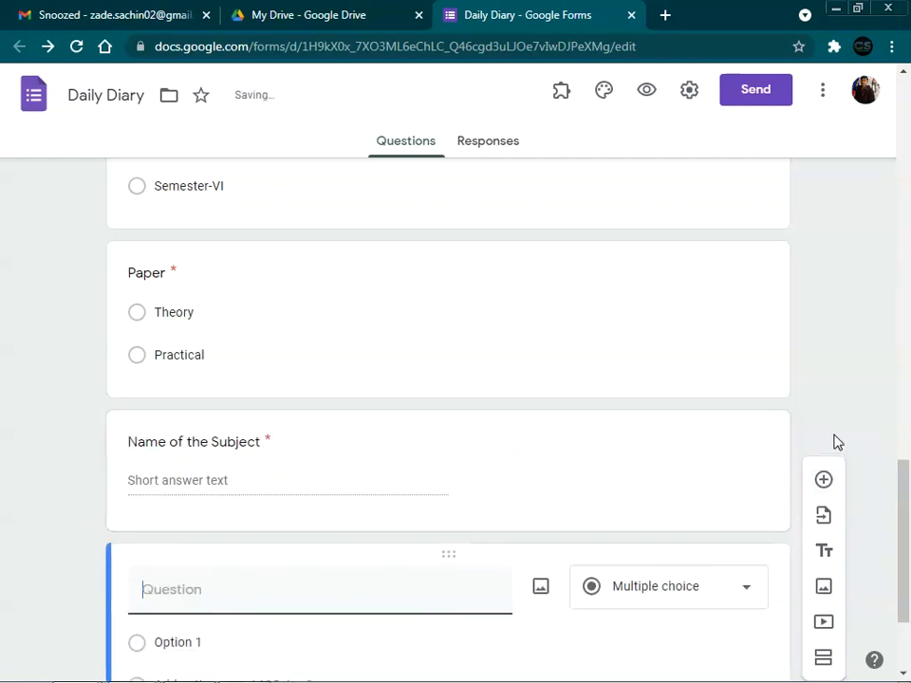
Step: Title the next question 'Topic discussed in the class/ Lecture' and make it short answer
type("Topic discussed in the class")
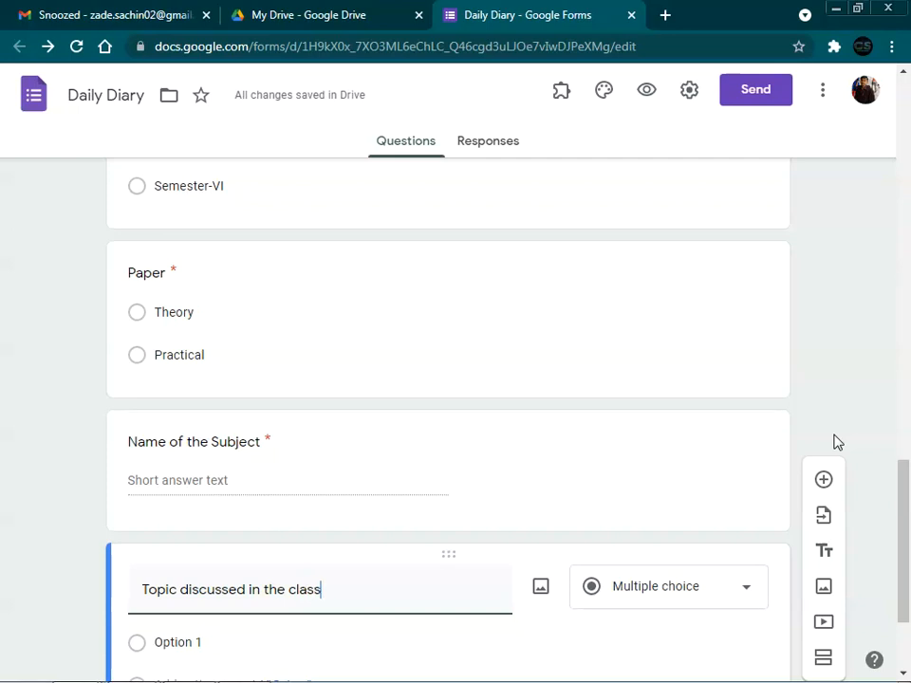
scroll(834, 443, "down", 3)
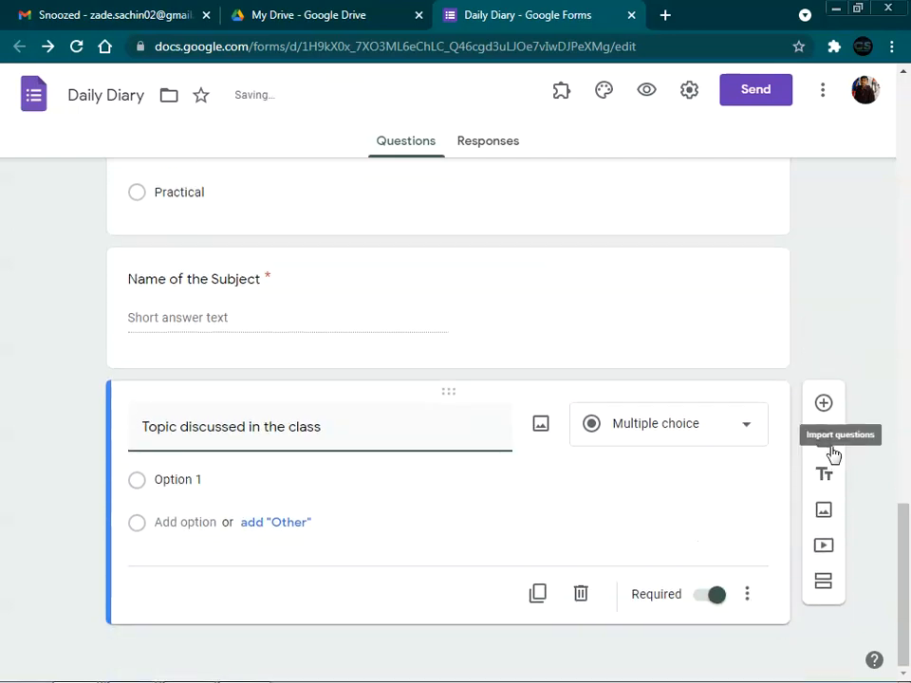
type("/ Lecture")
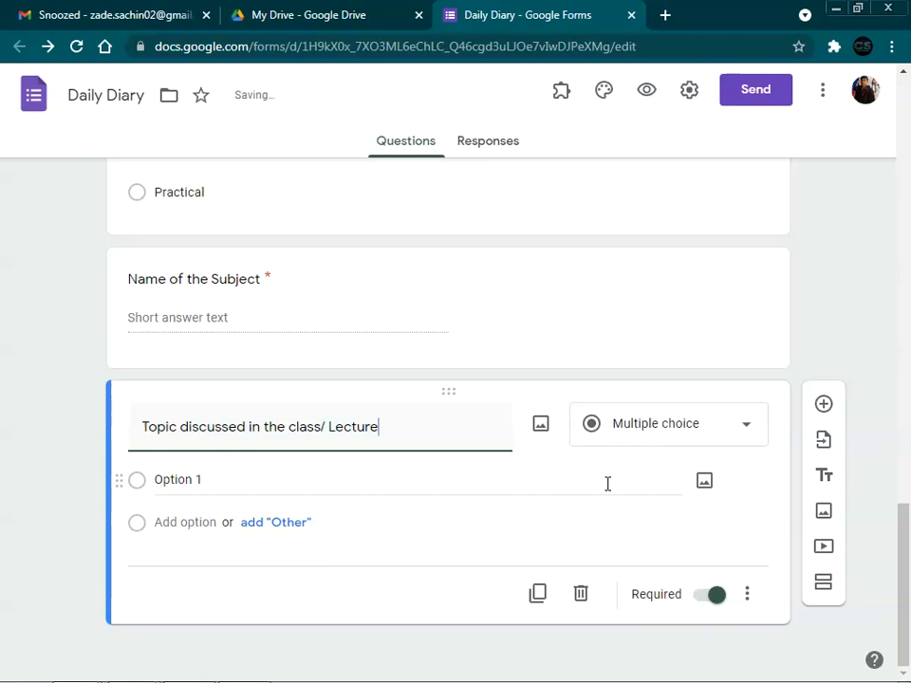
left_click(671, 438)
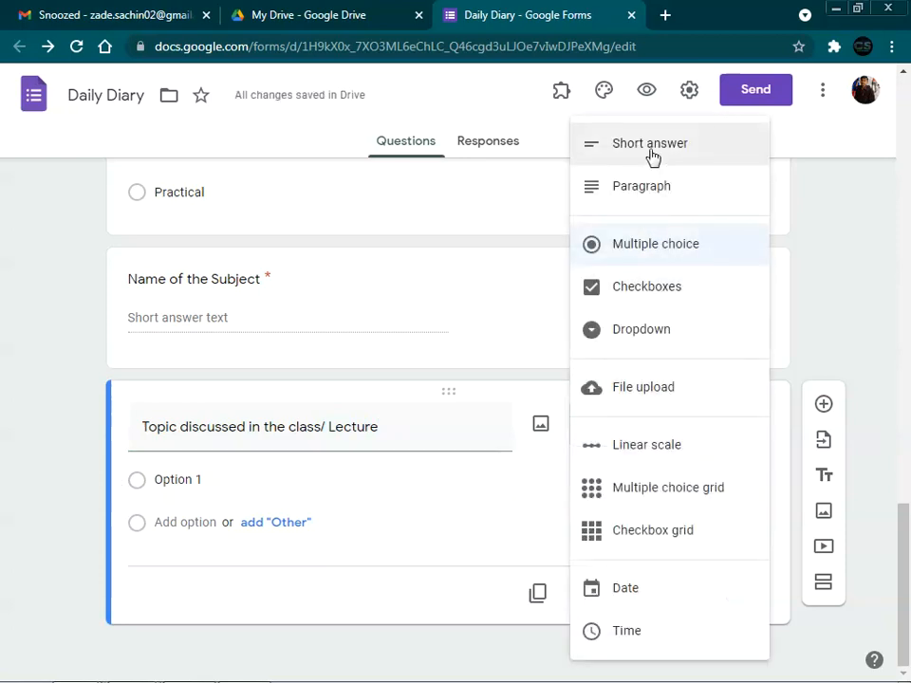
left_click(652, 152)
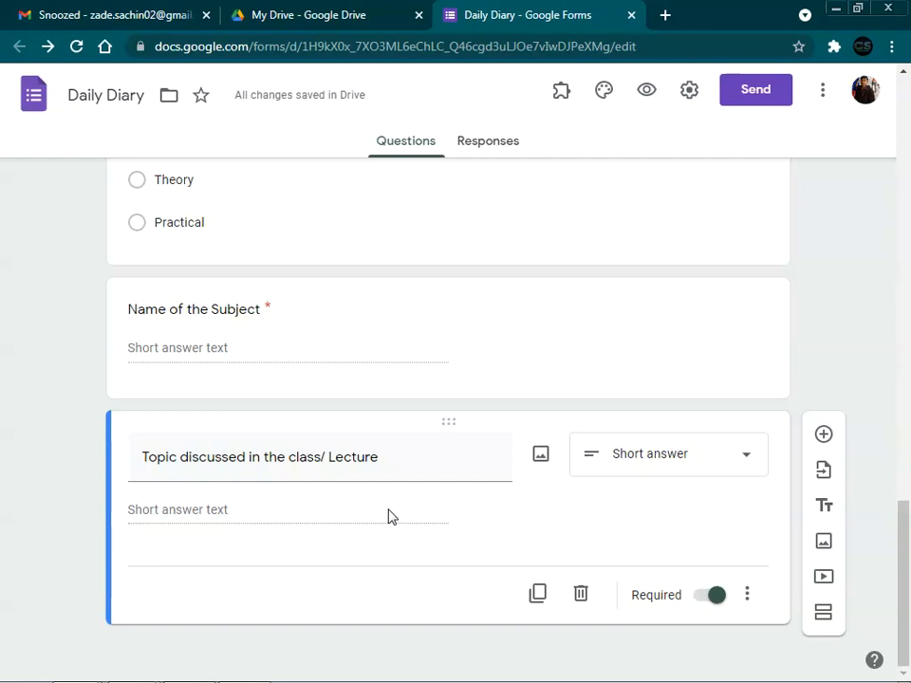
left_click(826, 436)
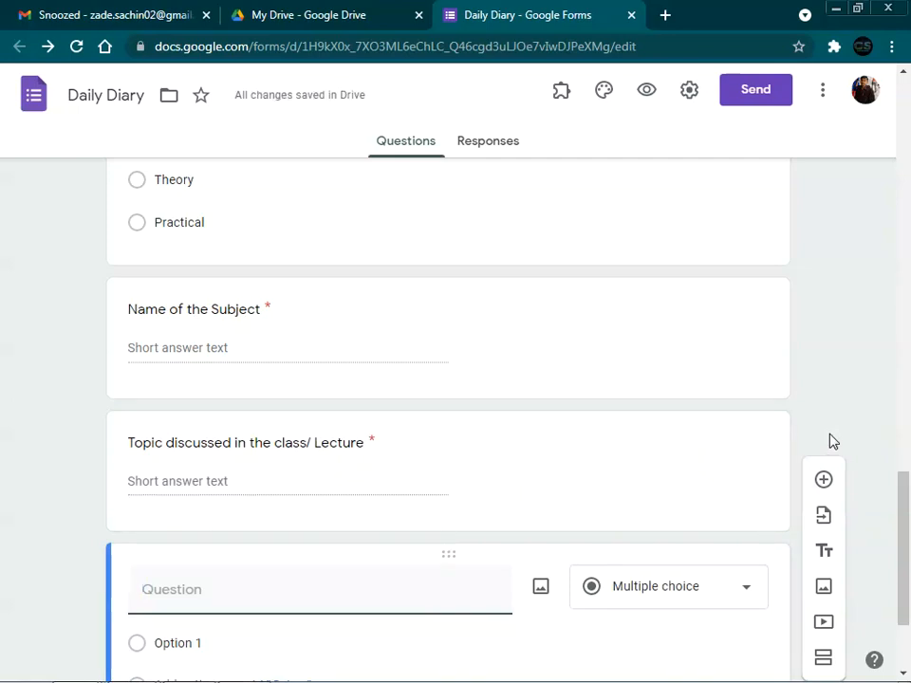
Step: Title the question 'No. of Students present in the class'
type("No of Students ")
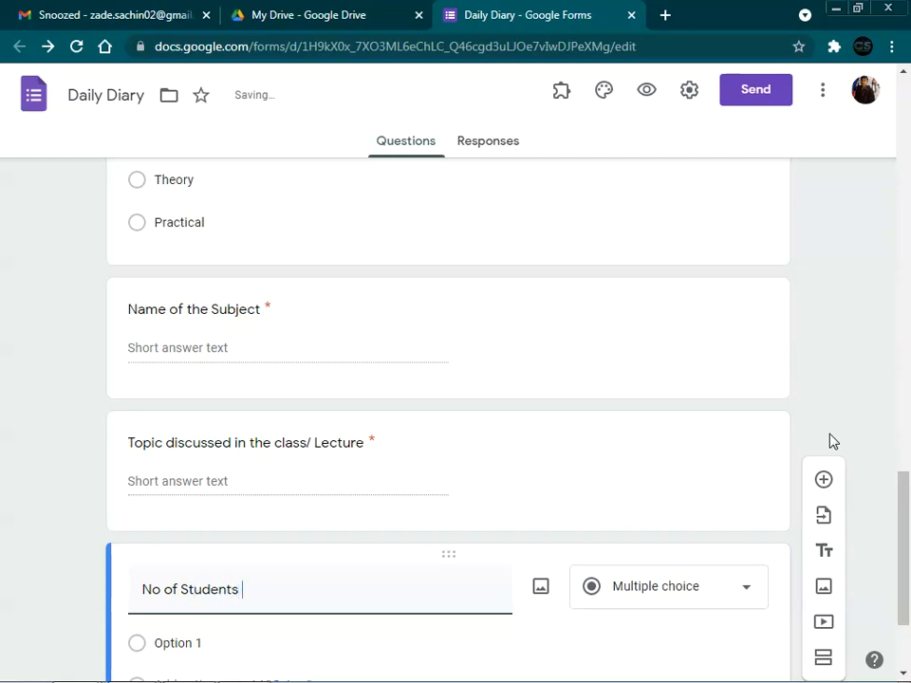
type("present in the class")
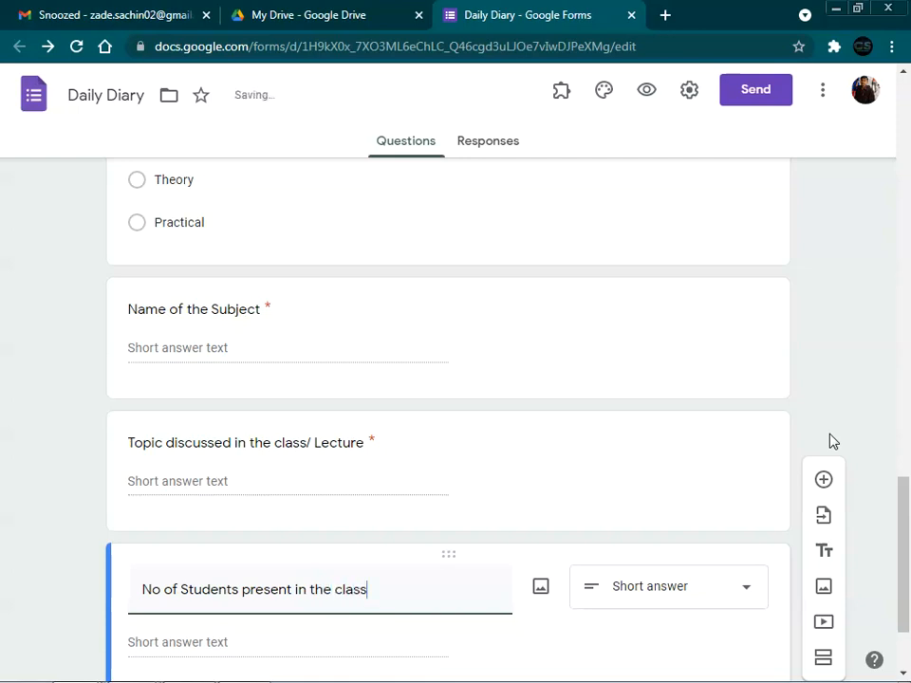
scroll(831, 441, "down", 2)
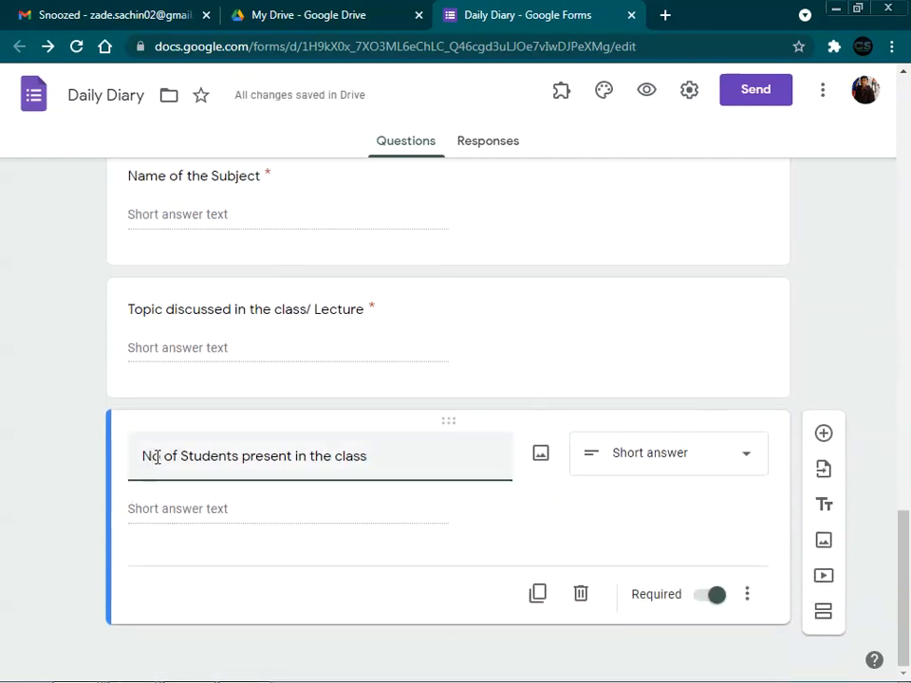
type(".")
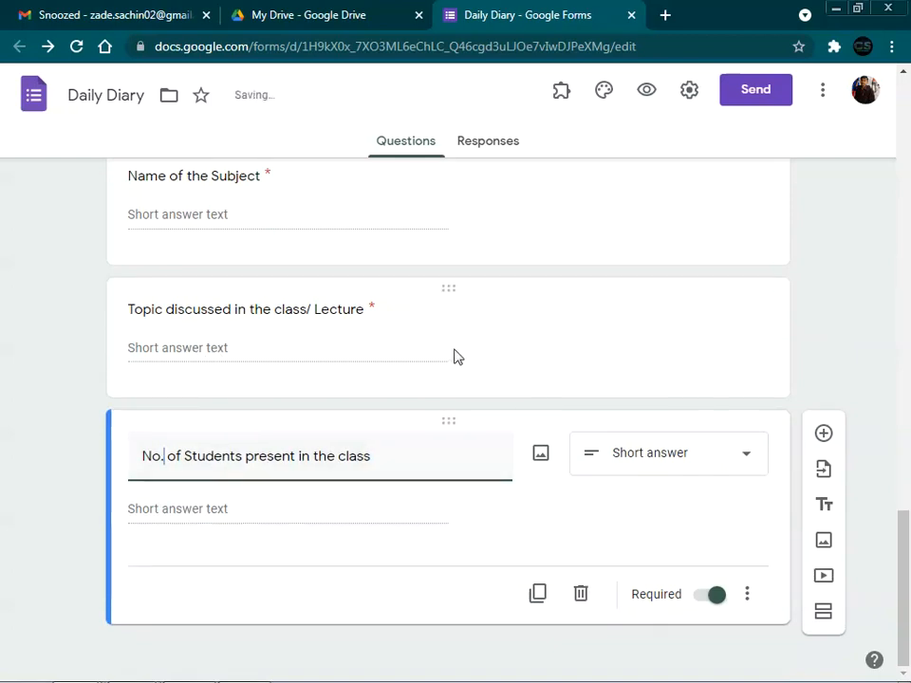
left_click(705, 324)
Step: Insert a 'Description' question below the topic question
left_click(705, 332)
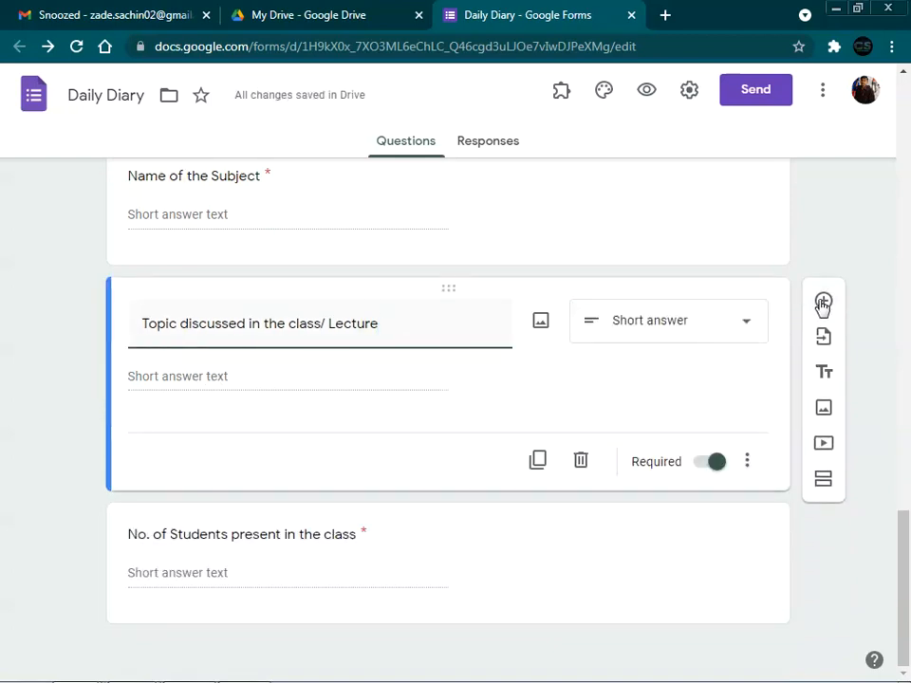
left_click(822, 301)
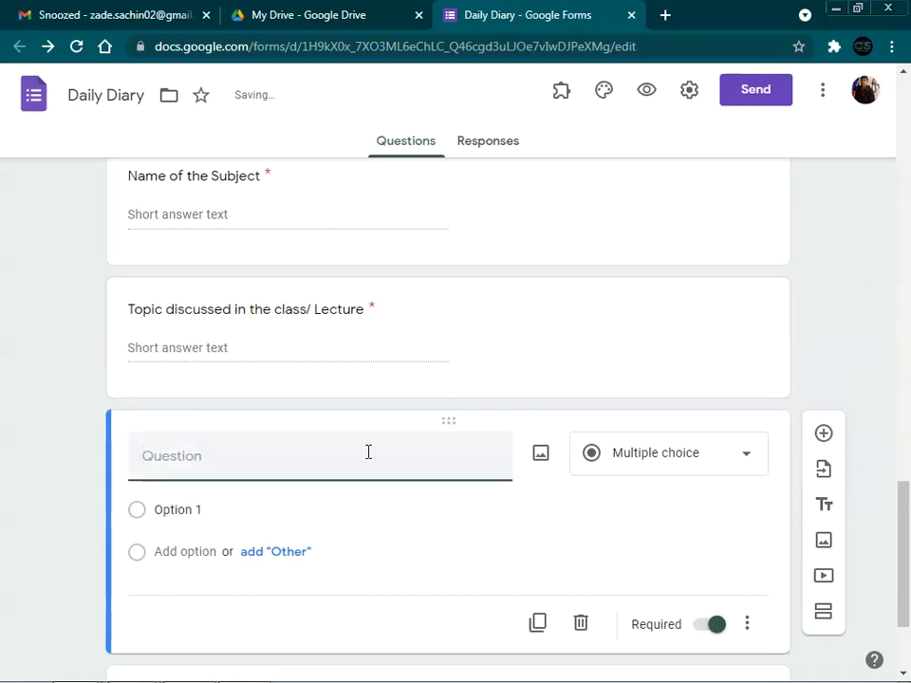
type("Description")
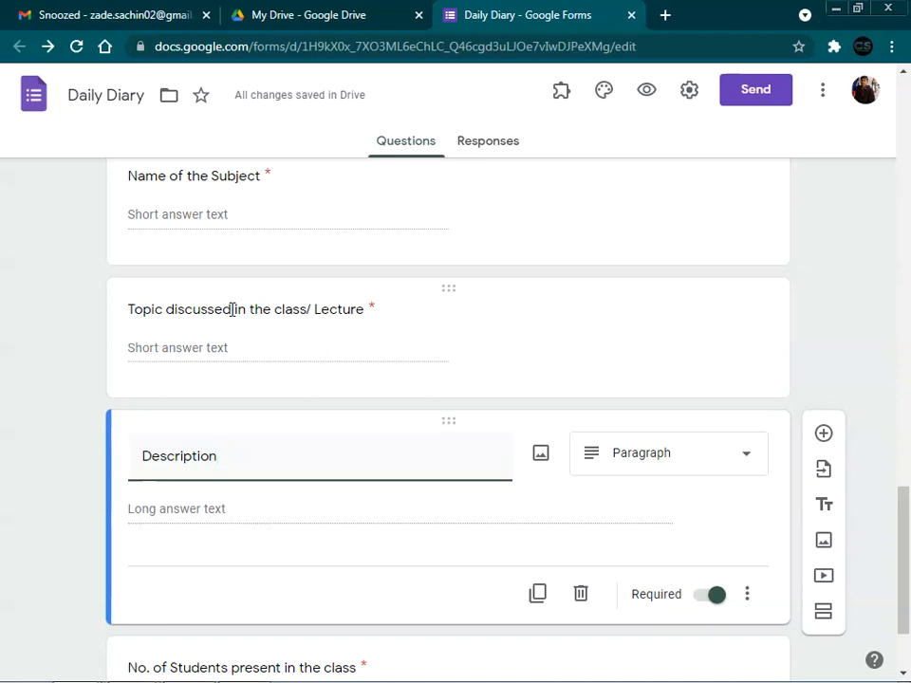
Step: Change the topic title to read 'discussed/Taken' and make Description optional
left_click(232, 309)
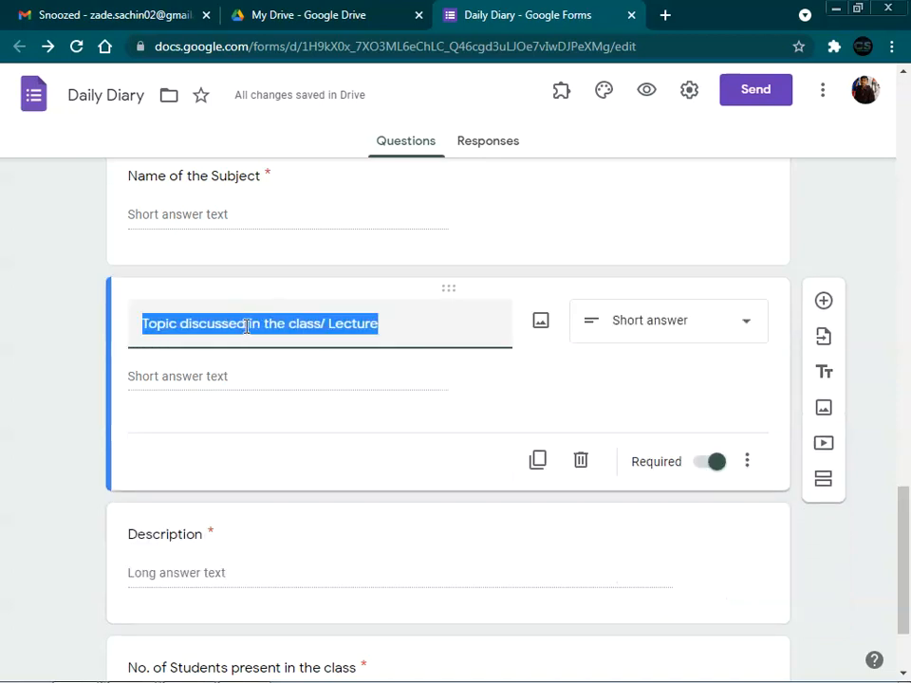
left_click(247, 325)
type("/Taken")
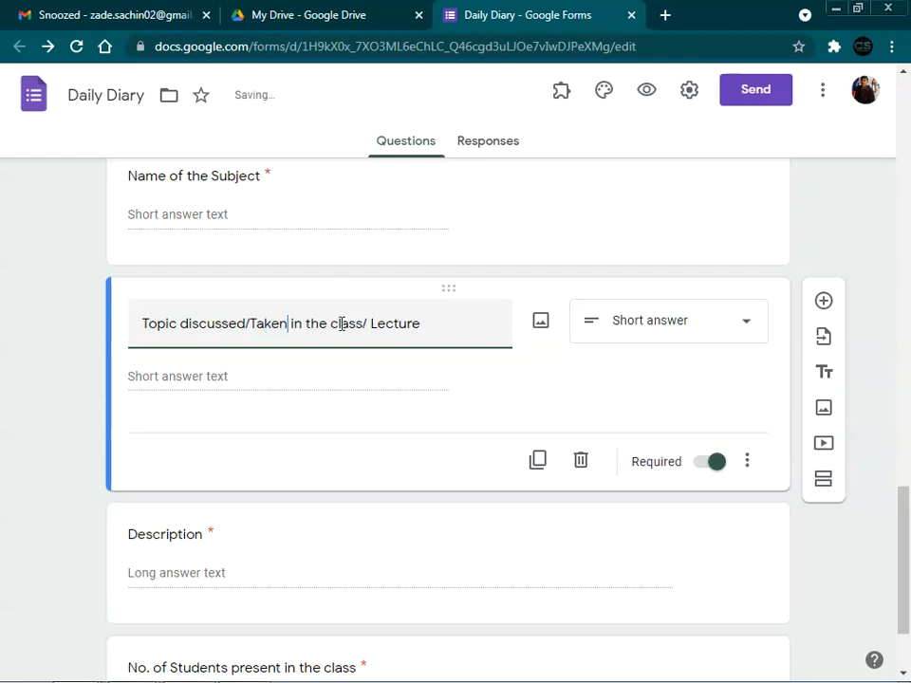
scroll(236, 423, "down", 2)
left_click(410, 440)
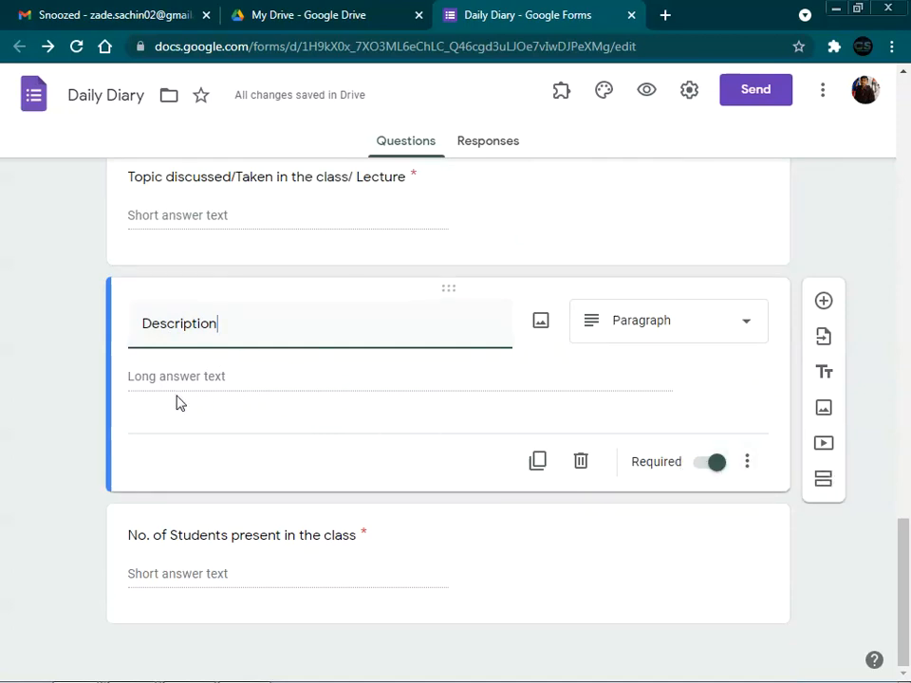
left_click(710, 463)
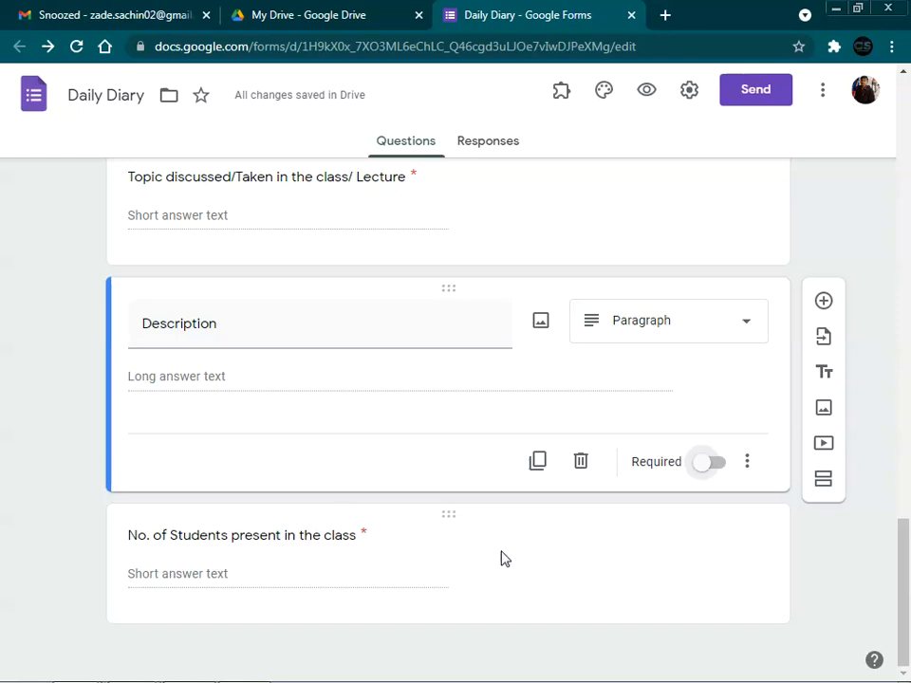
Step: Add an optional paragraph question 'Any Remark' below the students question
left_click(585, 548)
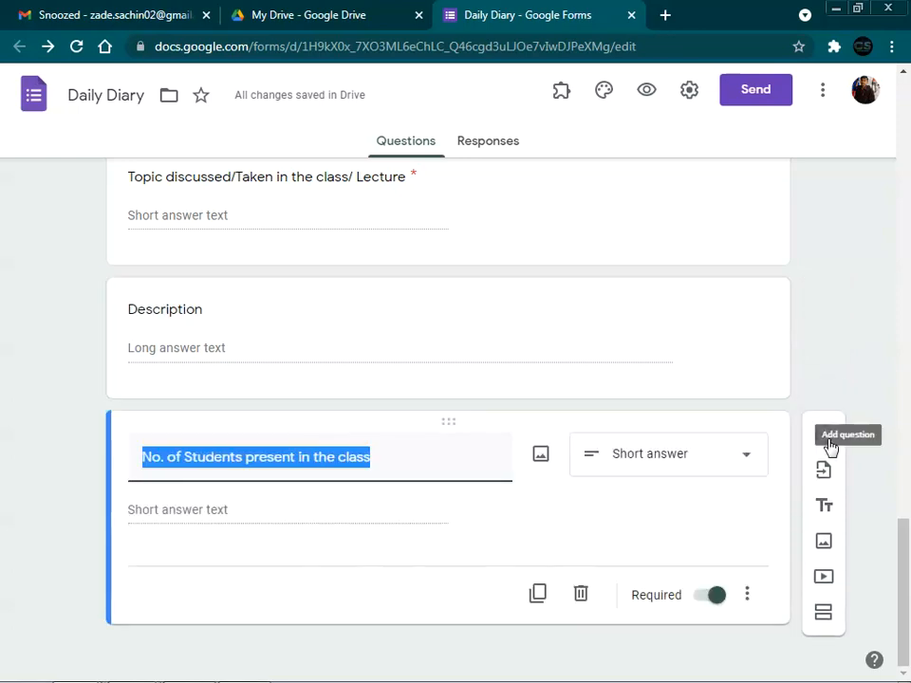
left_click(823, 429)
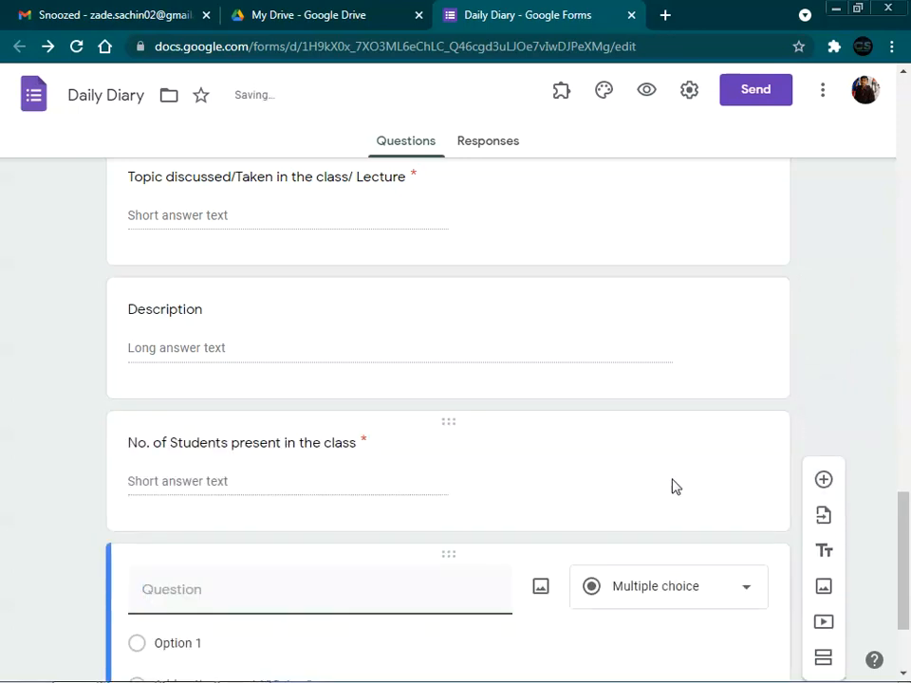
type("Any")
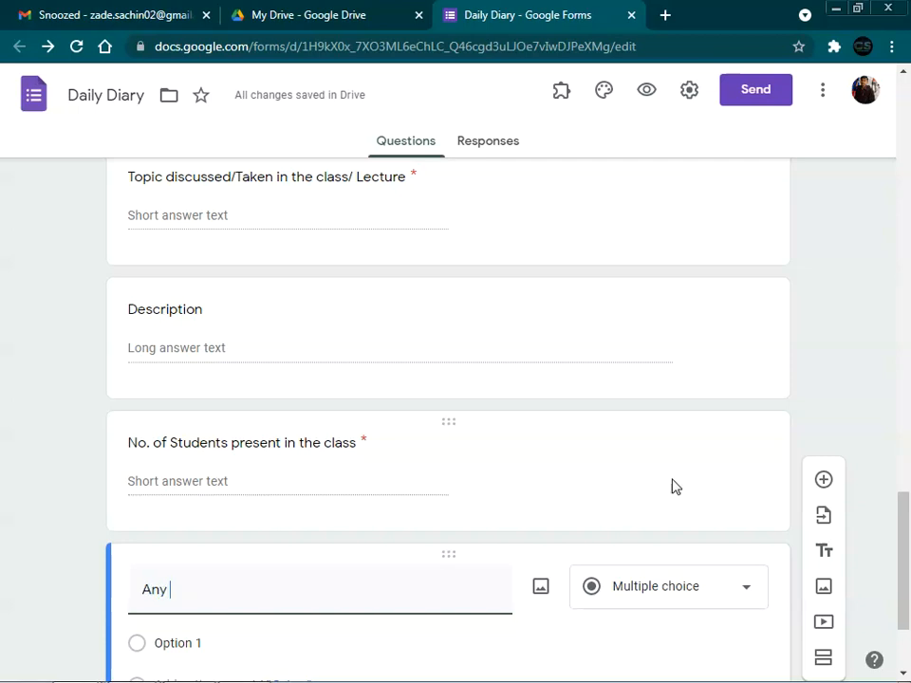
type(" Remar")
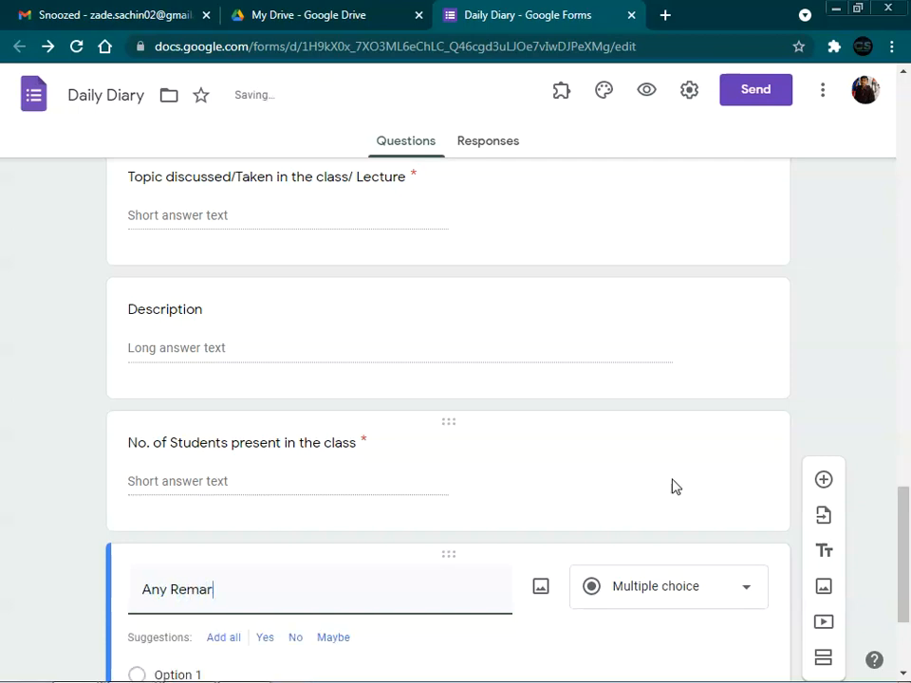
type("k")
scroll(625, 474, "down", 2)
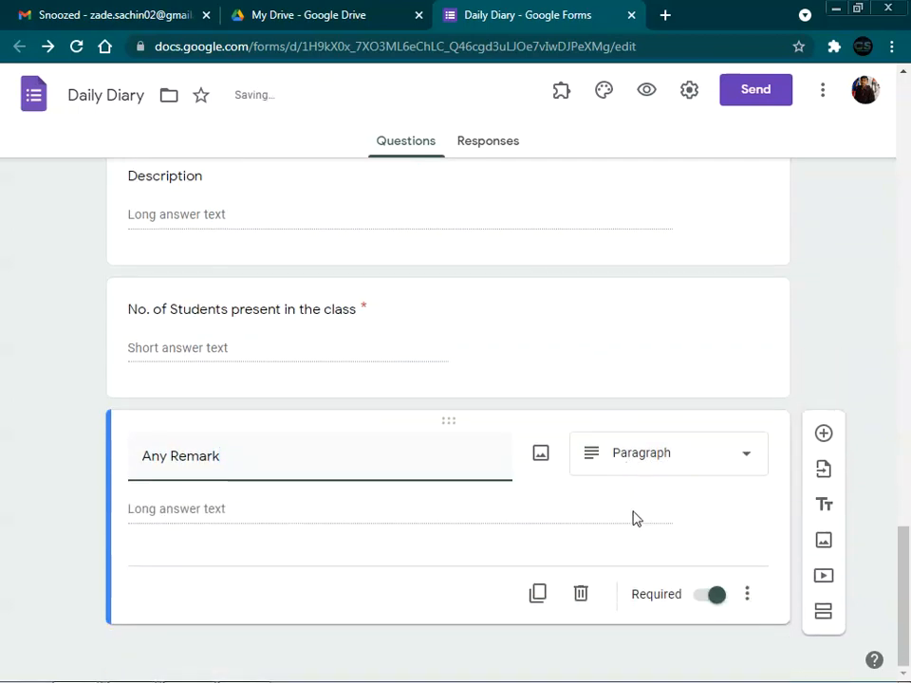
left_click(701, 598)
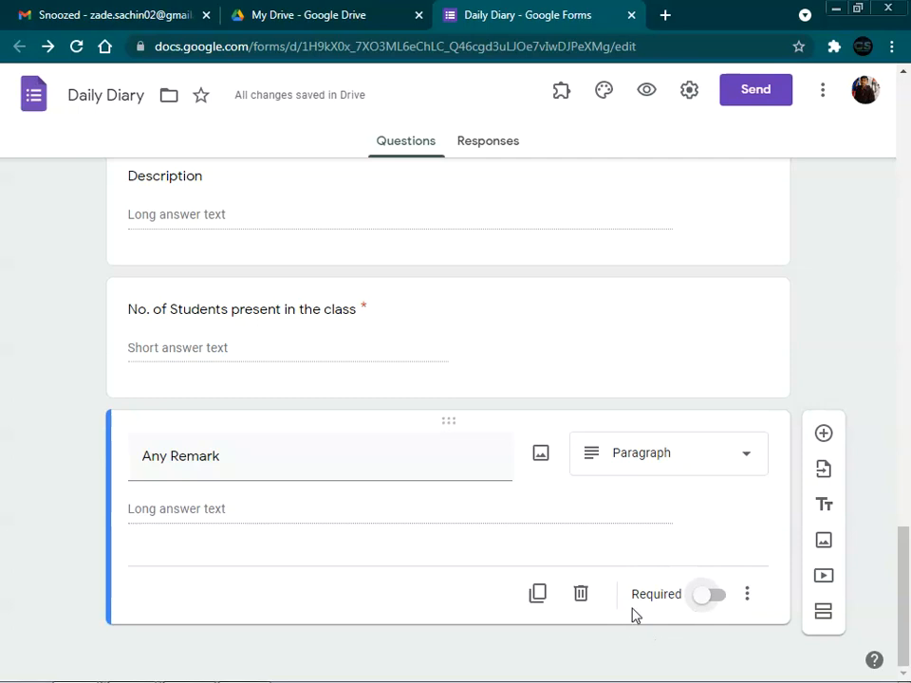
left_click(822, 434)
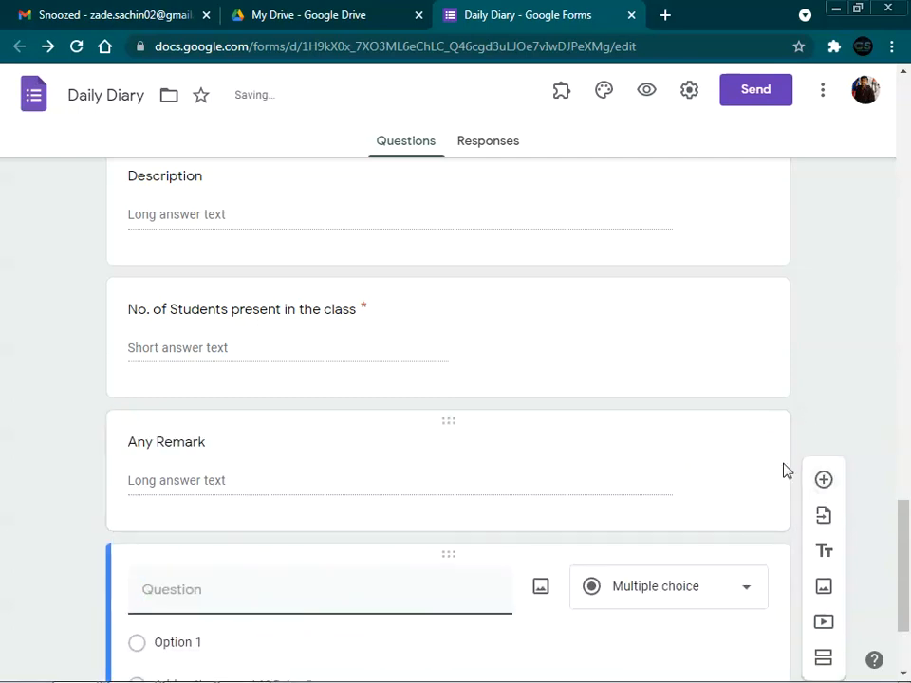
Step: Title the question 'Any Attachment' and make it a File upload question
type("An")
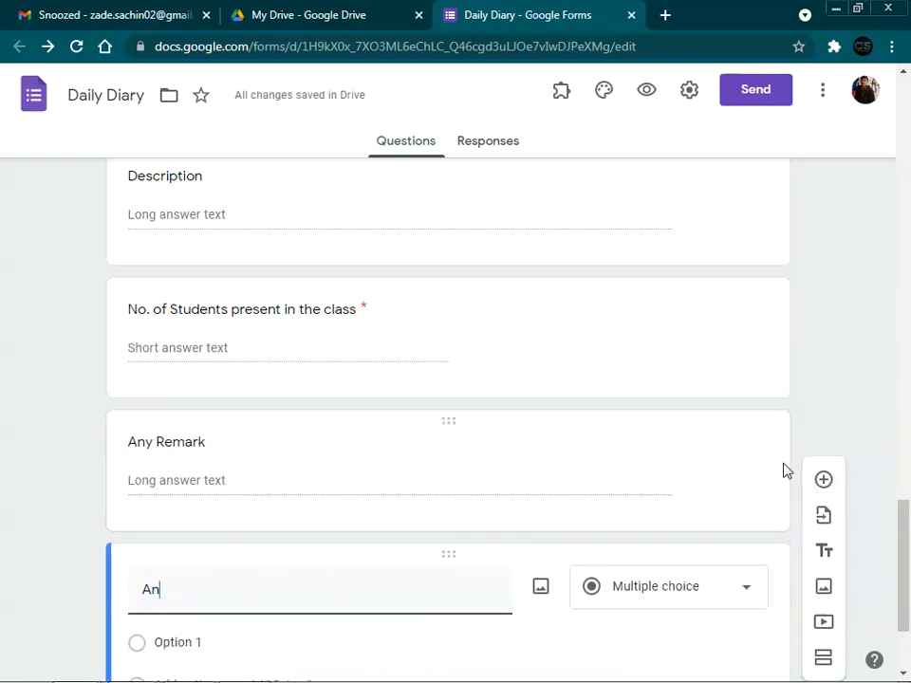
type("y At")
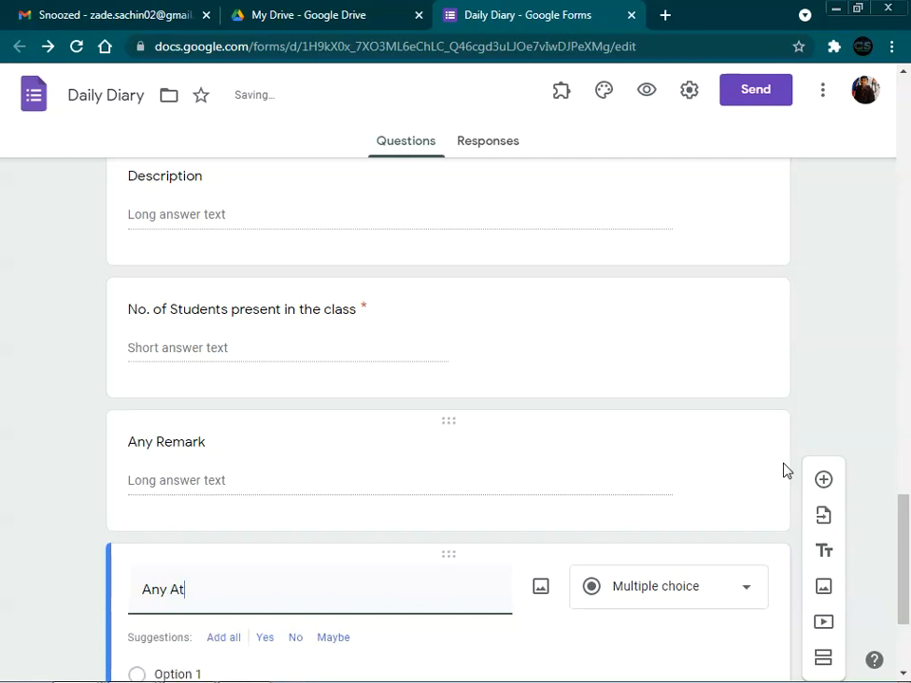
type("tachment")
scroll(760, 503, "down", 2)
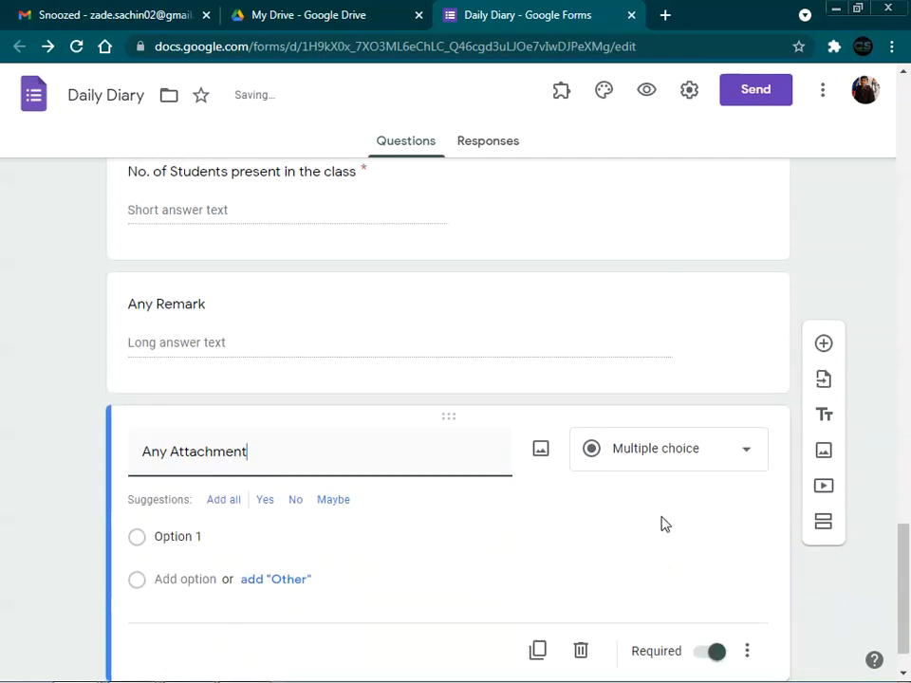
left_click(681, 409)
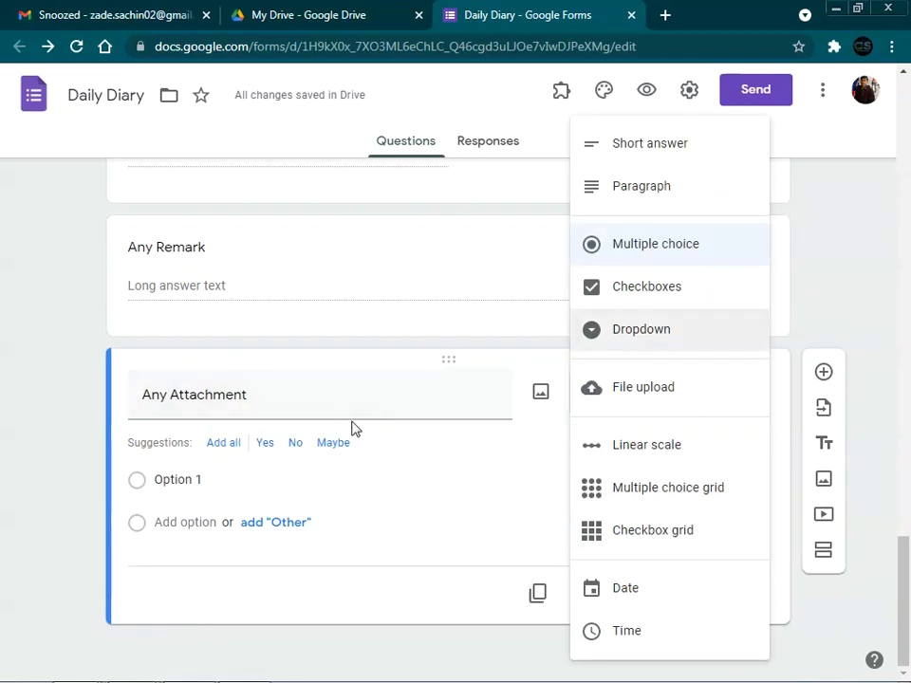
left_click(641, 390)
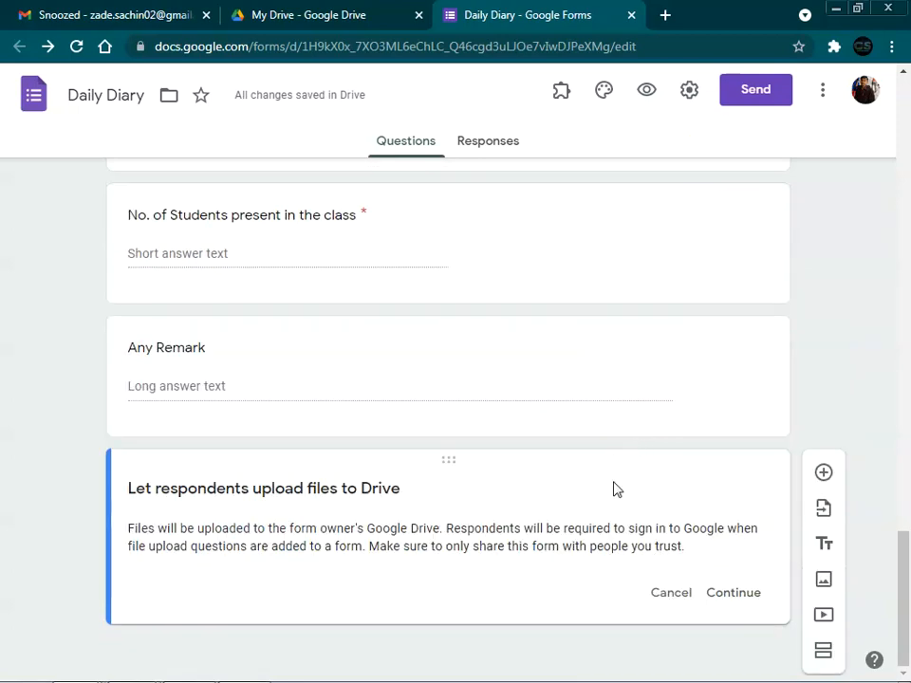
left_click(733, 594)
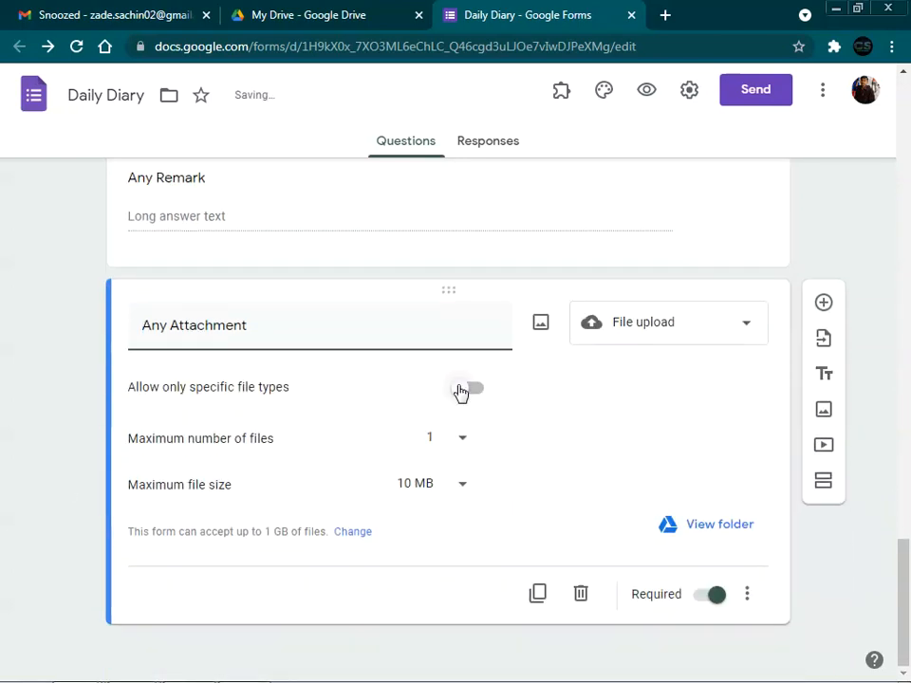
Step: Try restricting uploads to Document, Spreadsheet and PDF types, then remove the restriction
left_click(461, 389)
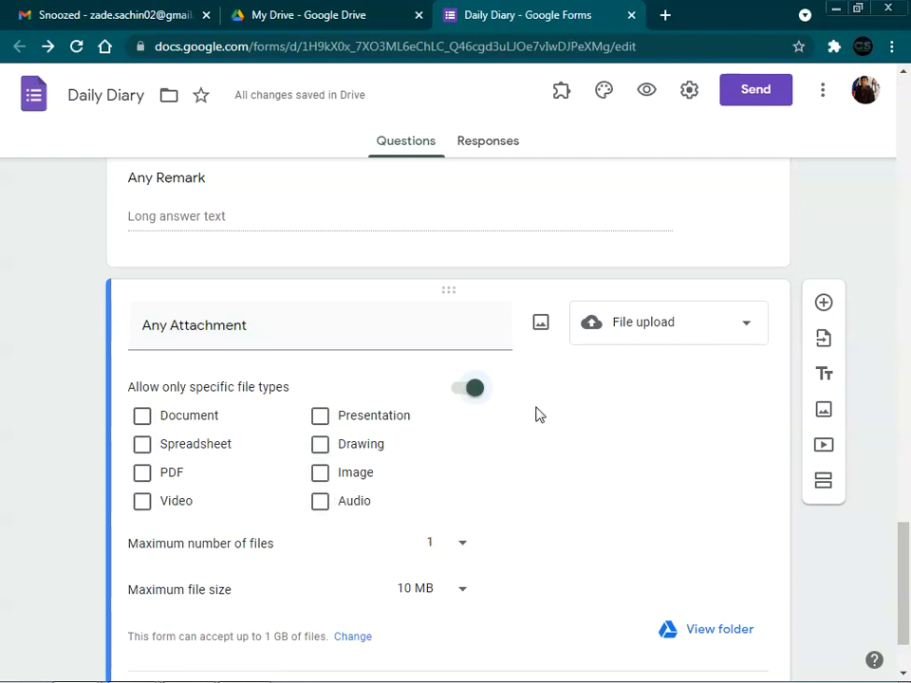
left_click(142, 417)
left_click(143, 445)
left_click(143, 472)
left_click(458, 389)
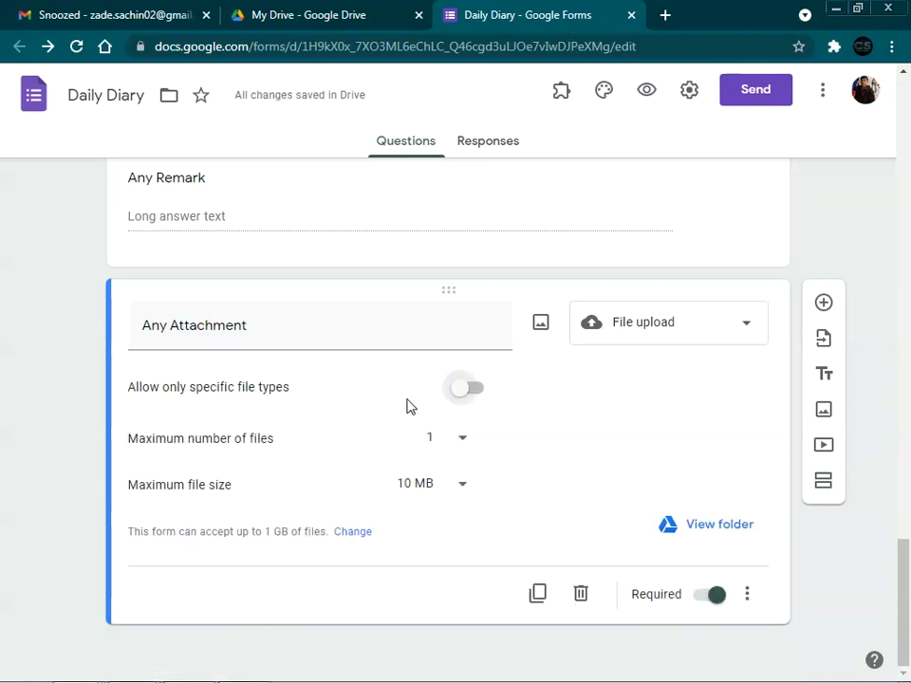
Step: Allow up to 5 files of 1 MB each and make the question optional
left_click(456, 438)
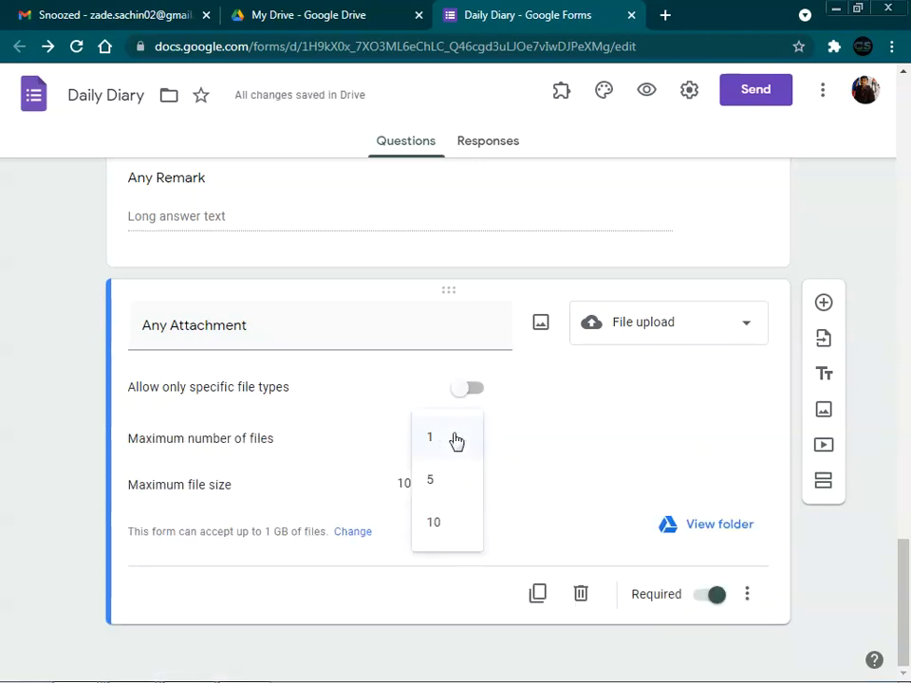
left_click(432, 482)
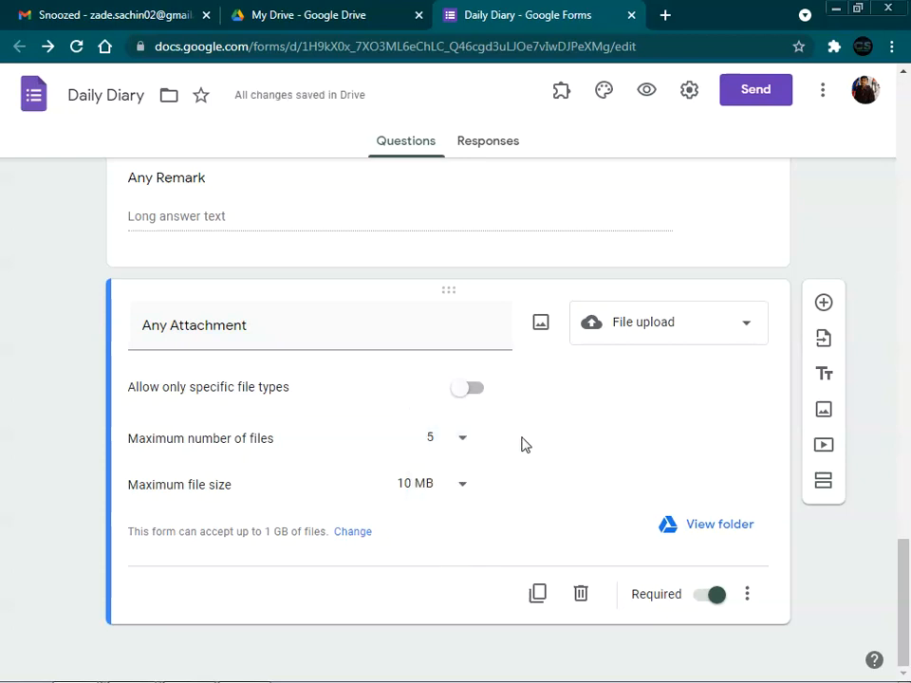
left_click(433, 492)
left_click(414, 465)
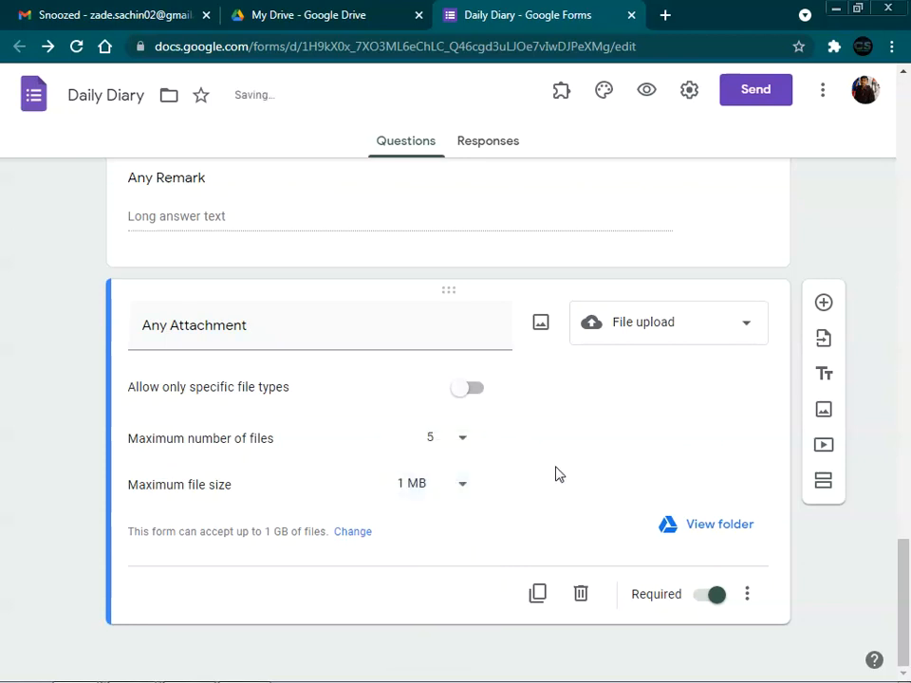
left_click(712, 595)
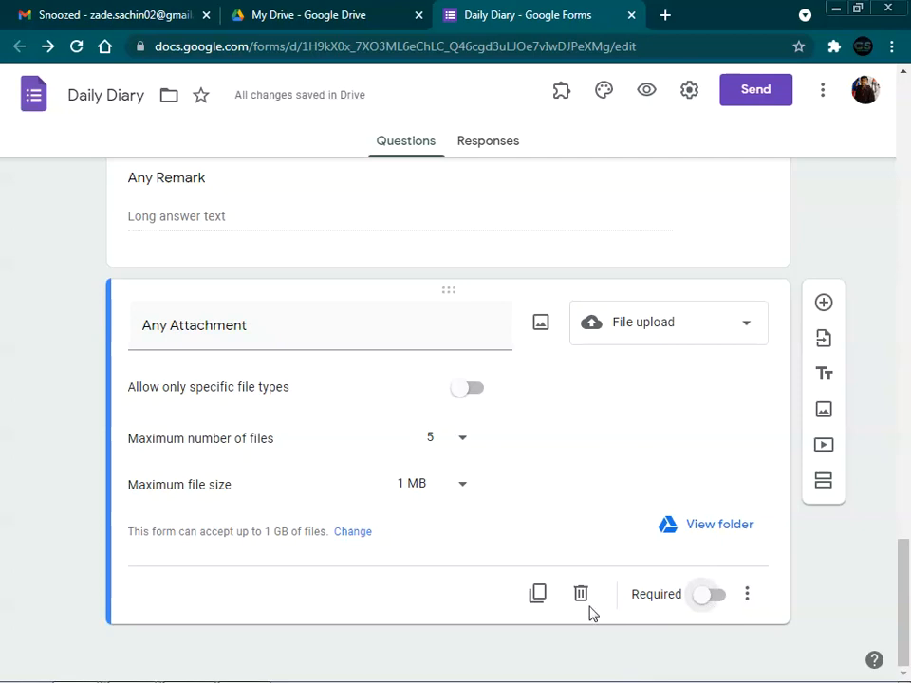
Step: Open a respondent preview of the Online Daily Diary for Teachers form
scroll(634, 617, "up", 20)
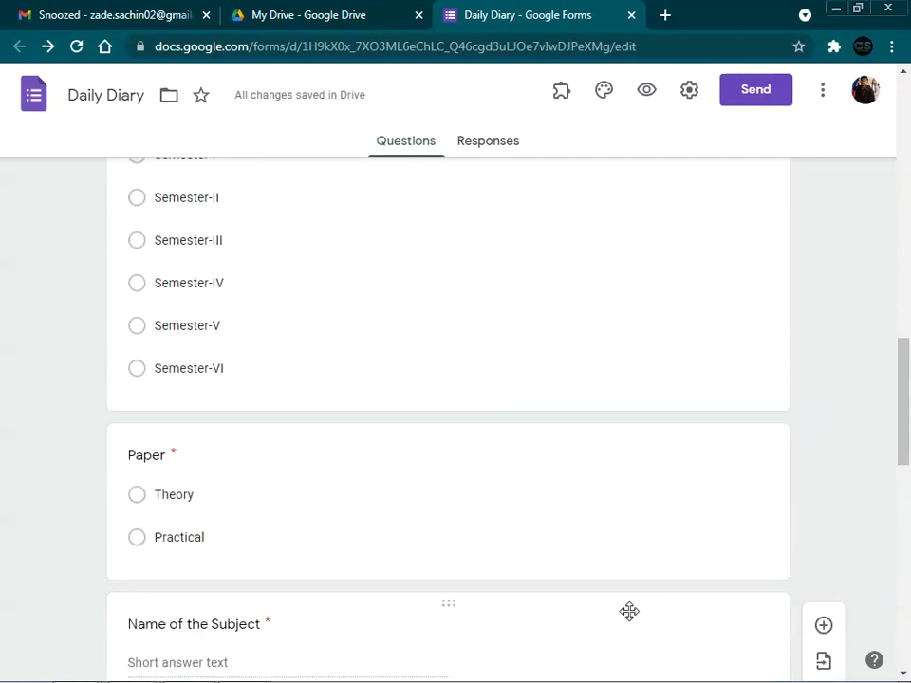
scroll(633, 619, "up", 1)
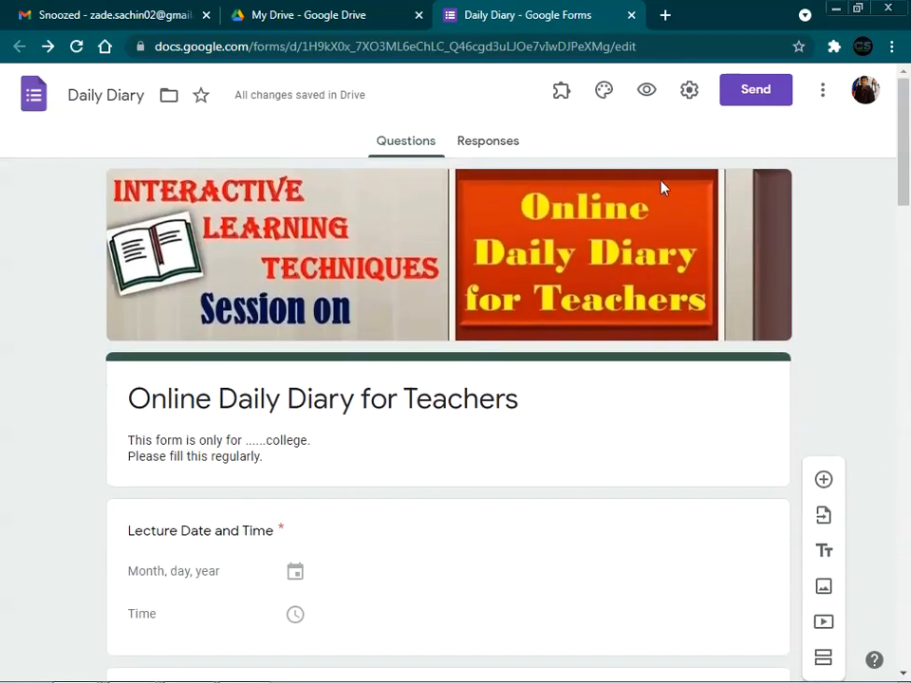
scroll(177, 370, "down", 2)
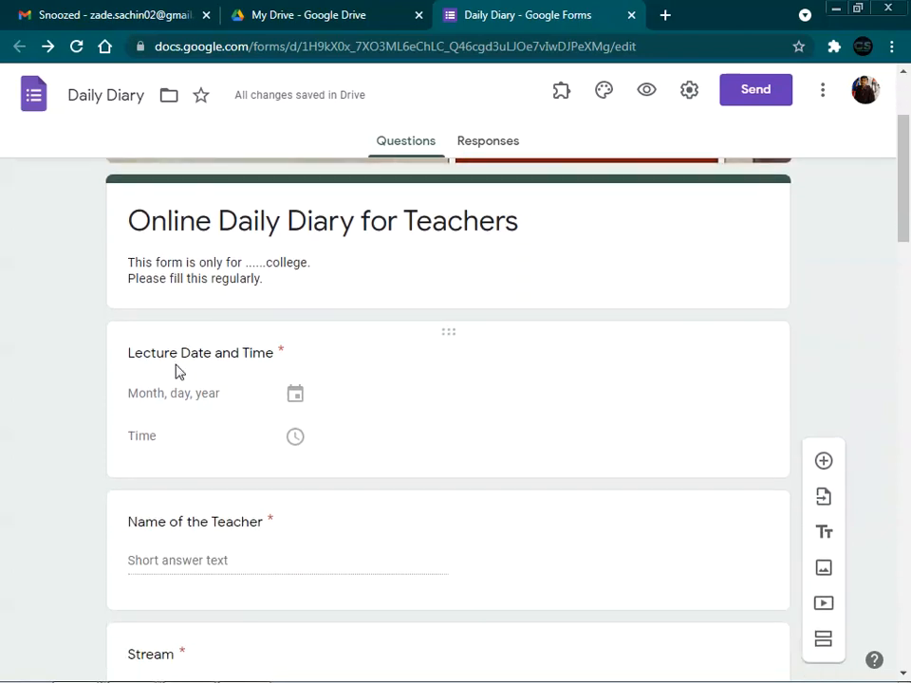
scroll(176, 371, "up", 2)
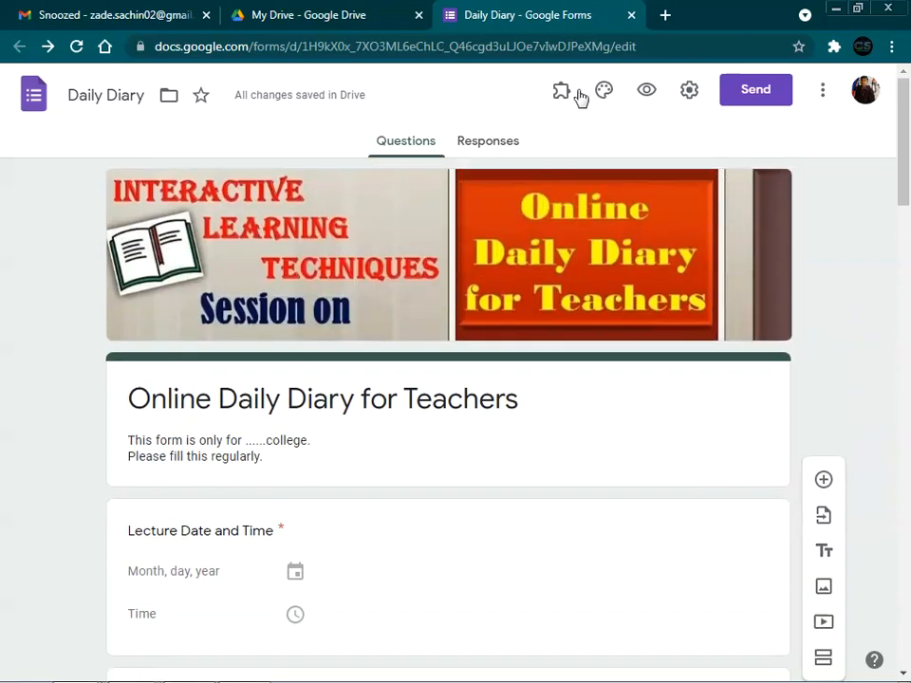
left_click(643, 92)
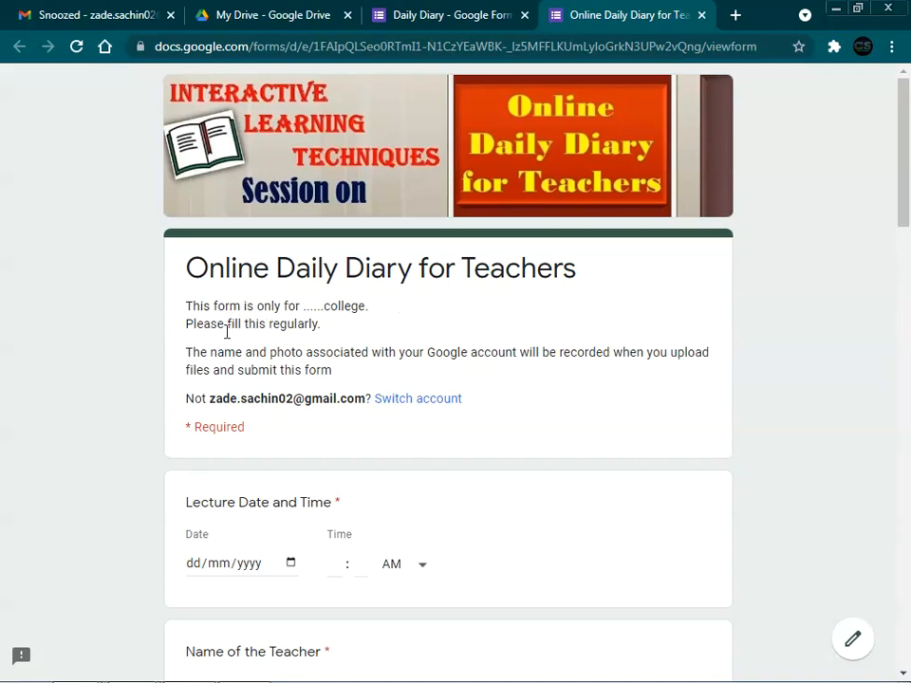
scroll(251, 331, "down", 4)
Step: Set the lecture date to today, 14/07/2021, and the time to 10:30 AM
left_click(297, 308)
left_click(291, 297)
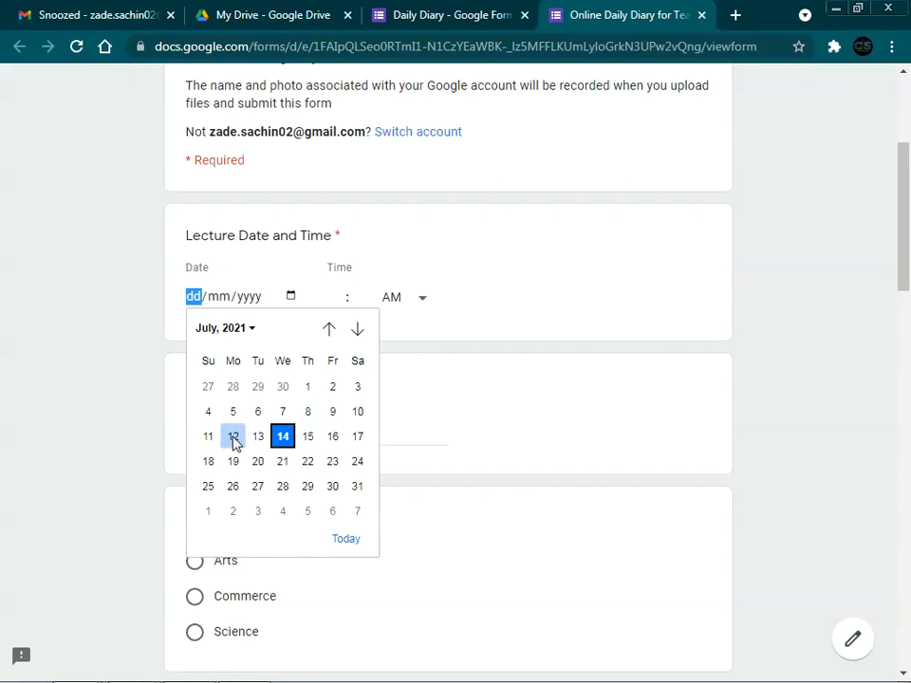
left_click(234, 439)
left_click(290, 298)
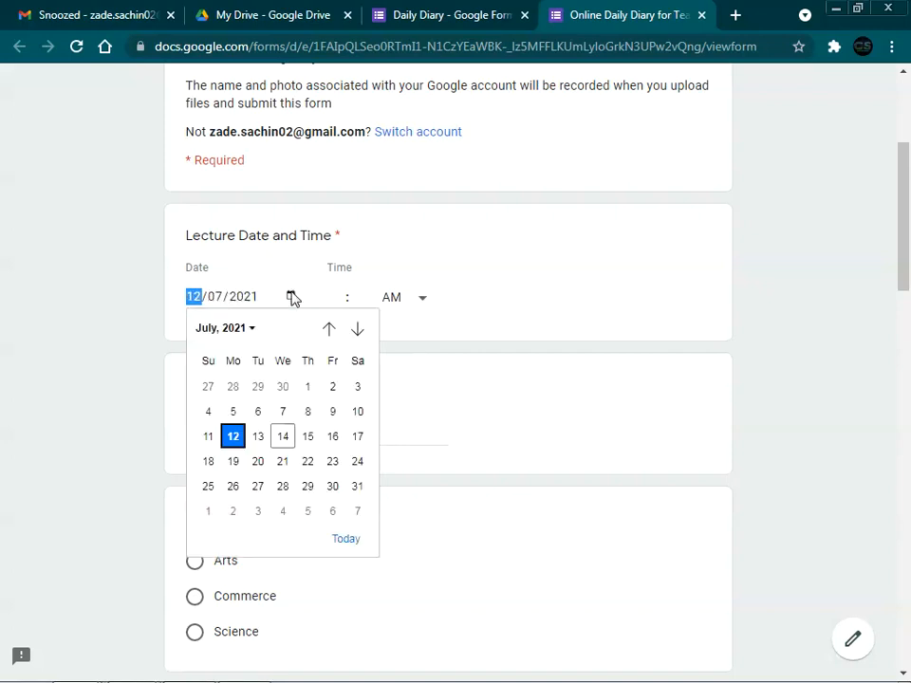
left_click(348, 541)
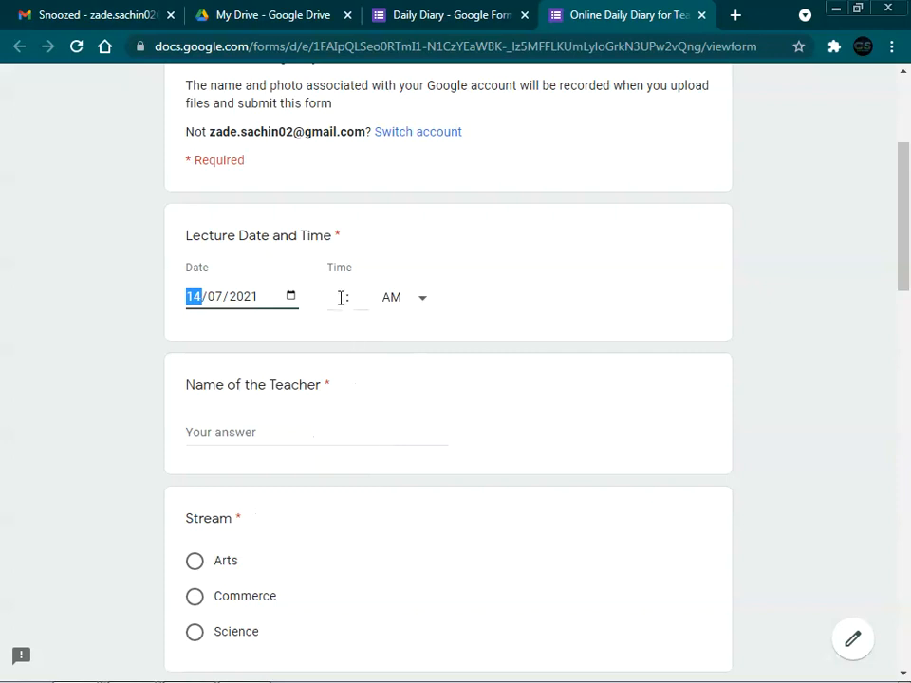
left_click(339, 298)
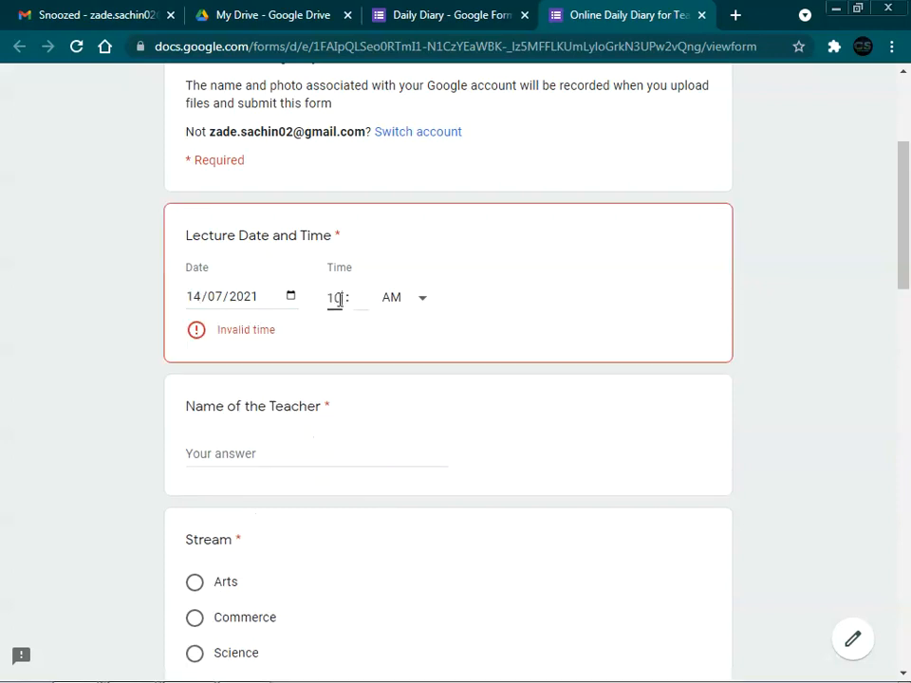
left_click(357, 297)
type("30")
scroll(316, 413, "down", 3)
Step: Enter the teacher's name and choose Science as the stream
left_click(270, 256)
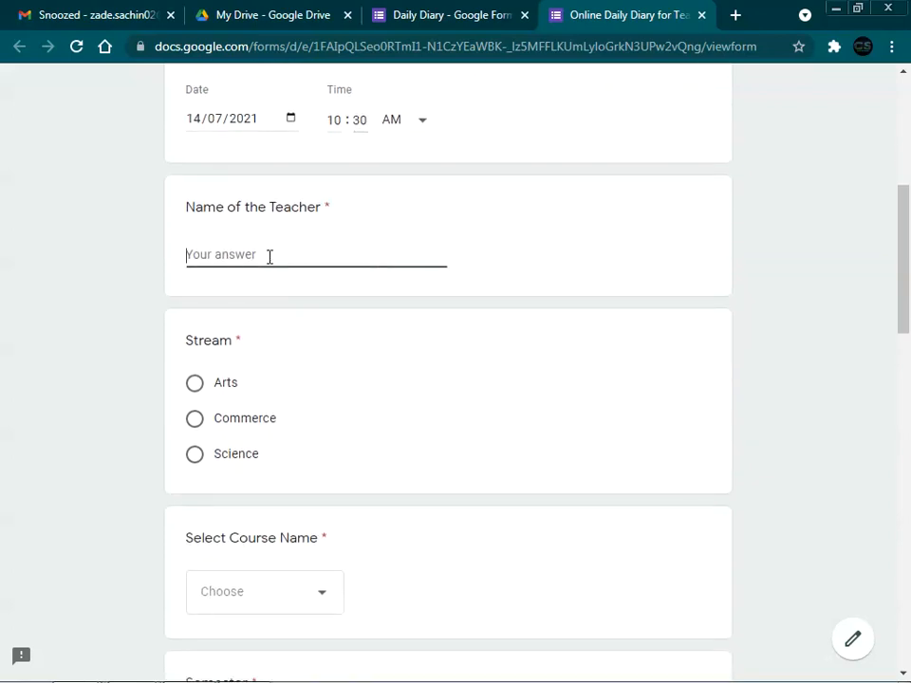
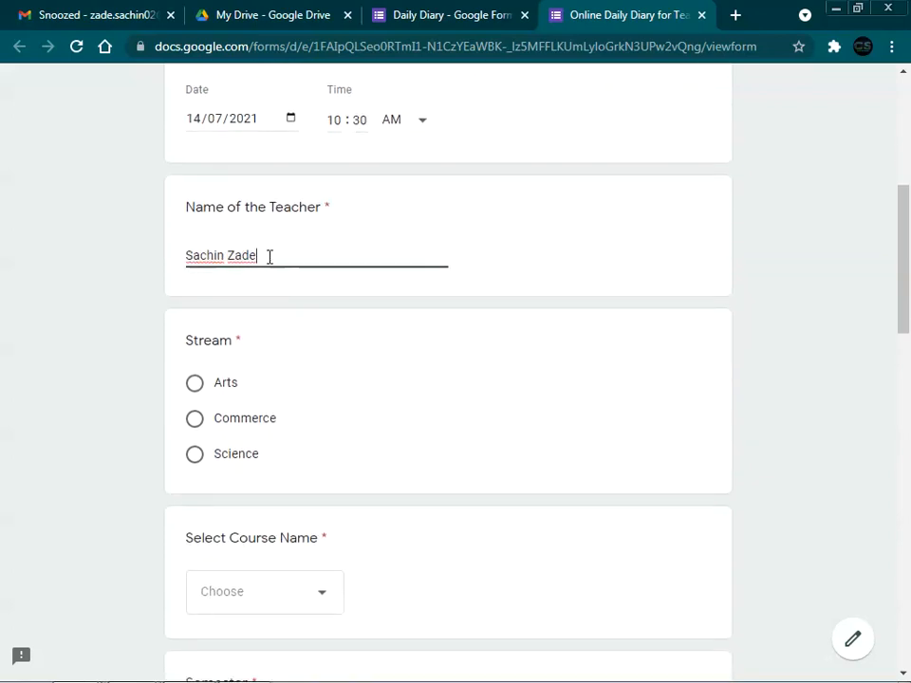
left_click(195, 454)
scroll(428, 411, "down", 1)
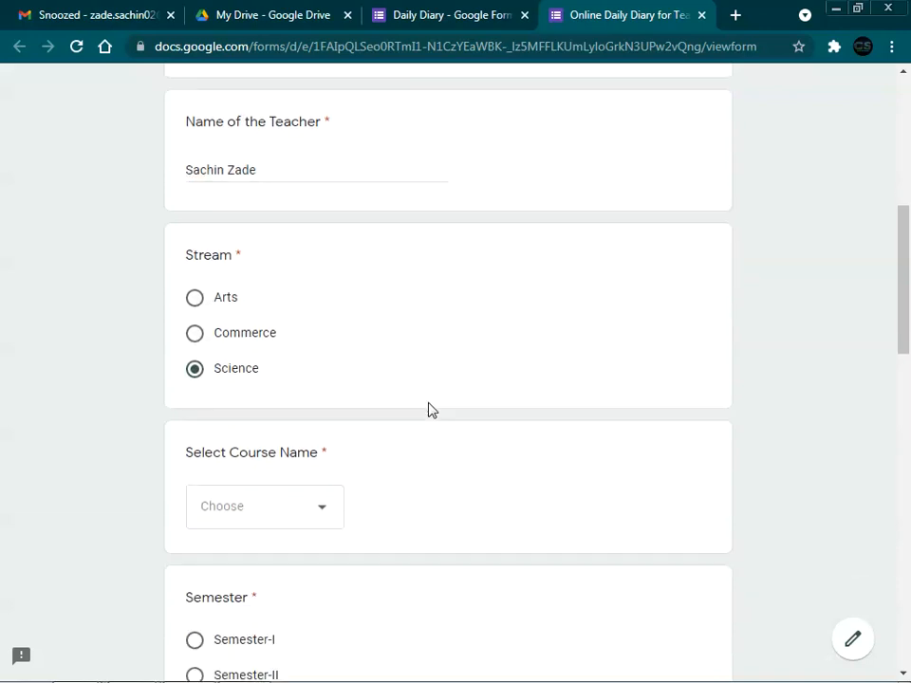
scroll(428, 410, "down", 2)
Step: Pick BCA as the course, Semester-II as the semester and Theory as the paper
left_click(295, 420)
left_click(240, 426)
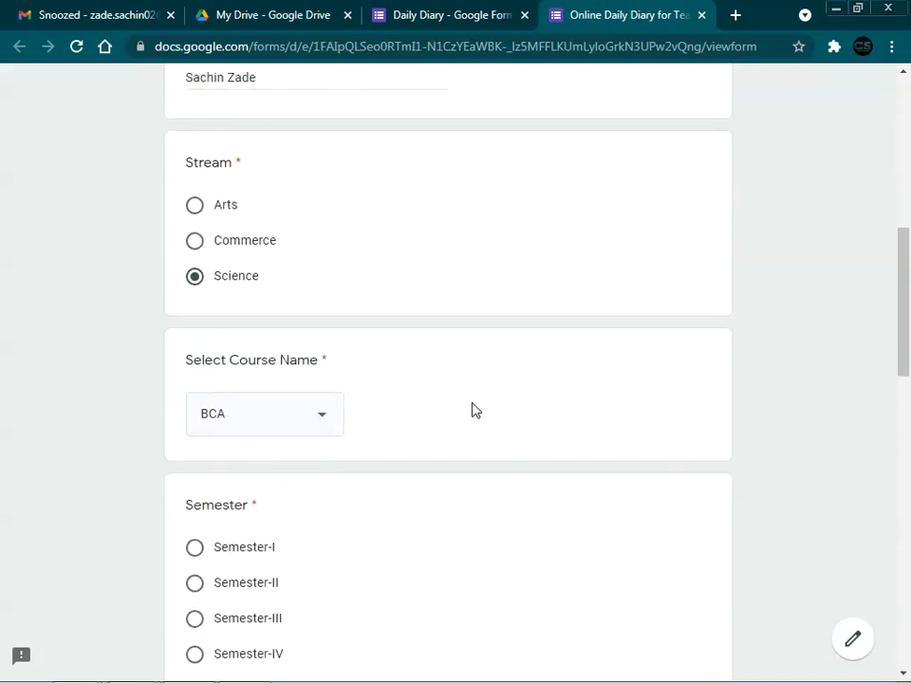
scroll(413, 409, "down", 4)
left_click(195, 317)
scroll(370, 386, "down", 1)
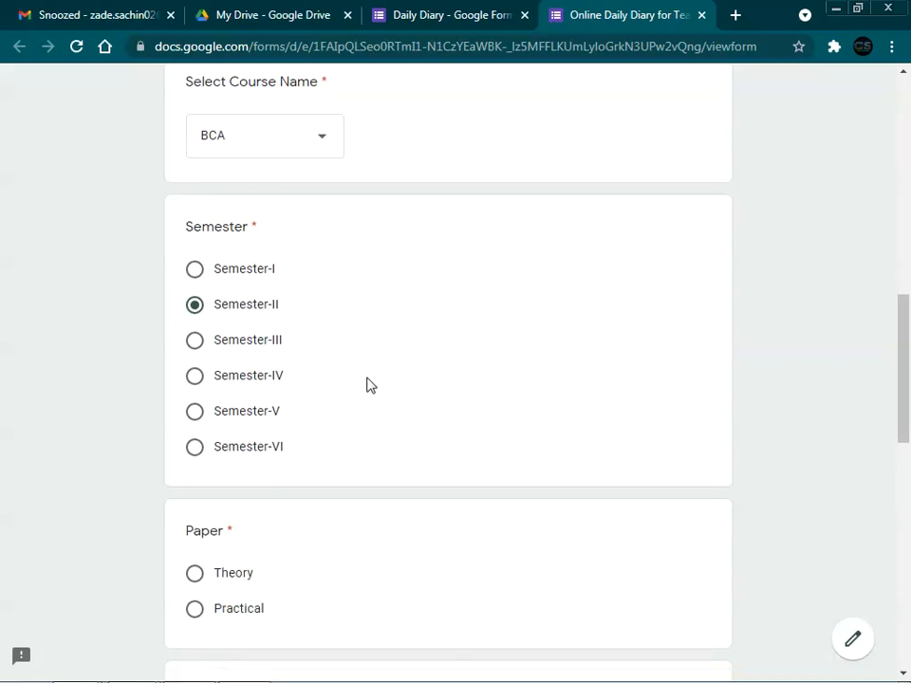
scroll(370, 385, "down", 4)
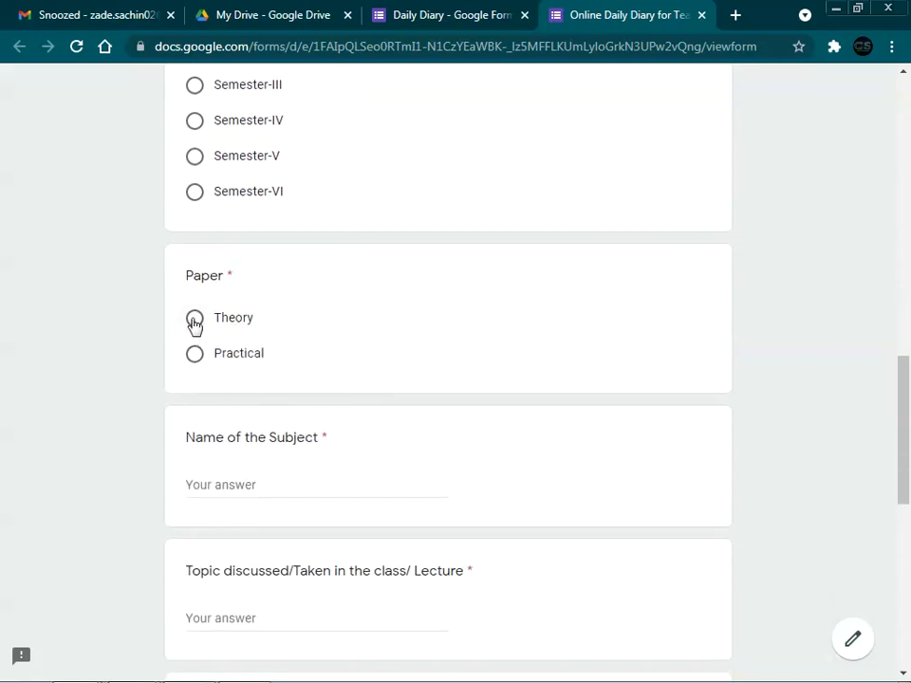
left_click(194, 324)
scroll(312, 359, "down", 1)
left_click(255, 393)
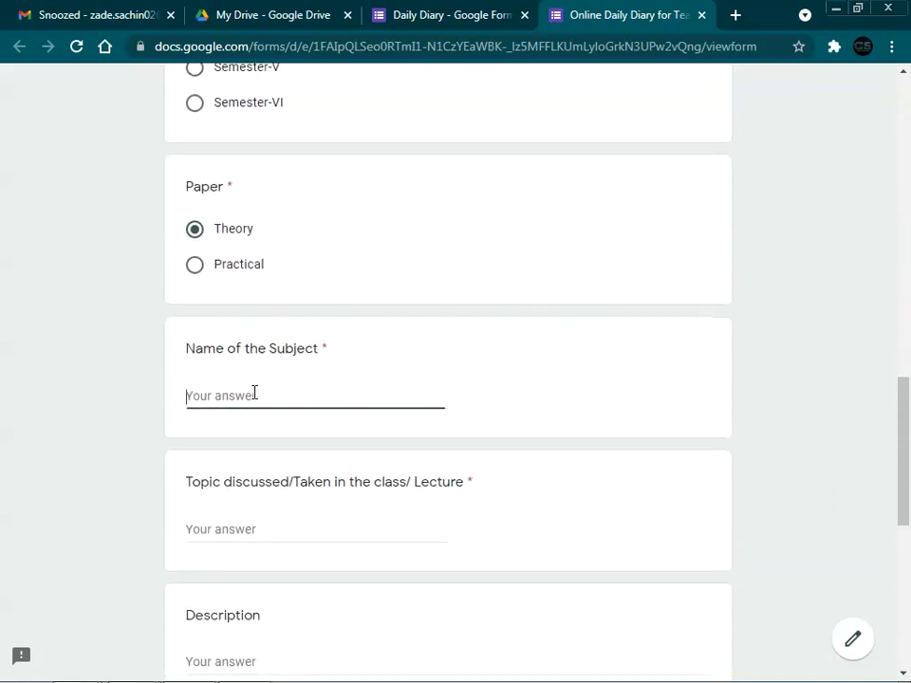
Step: Answer the subject with 'Programming in C++' and the topic with 'Algorithm and Flowchart'
type("Programming in C++")
scroll(267, 452, "down", 1)
left_click(251, 440)
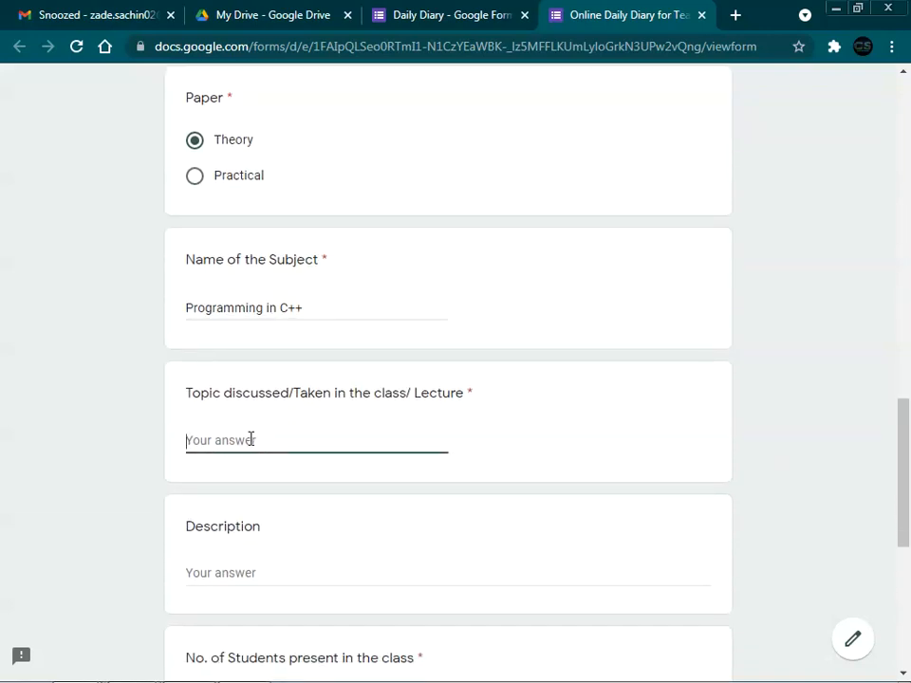
type("A")
type("lgorithm and Flowchart")
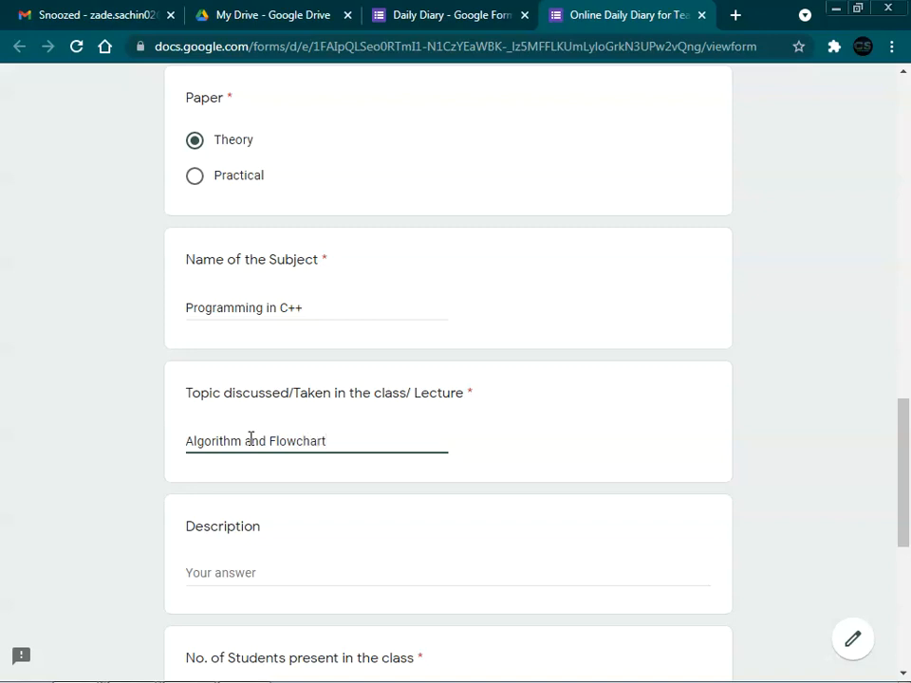
scroll(256, 456, "down", 1)
Step: Describe the lecture as covering the basics of algorithms and symbols of flowcharts
left_click(257, 480)
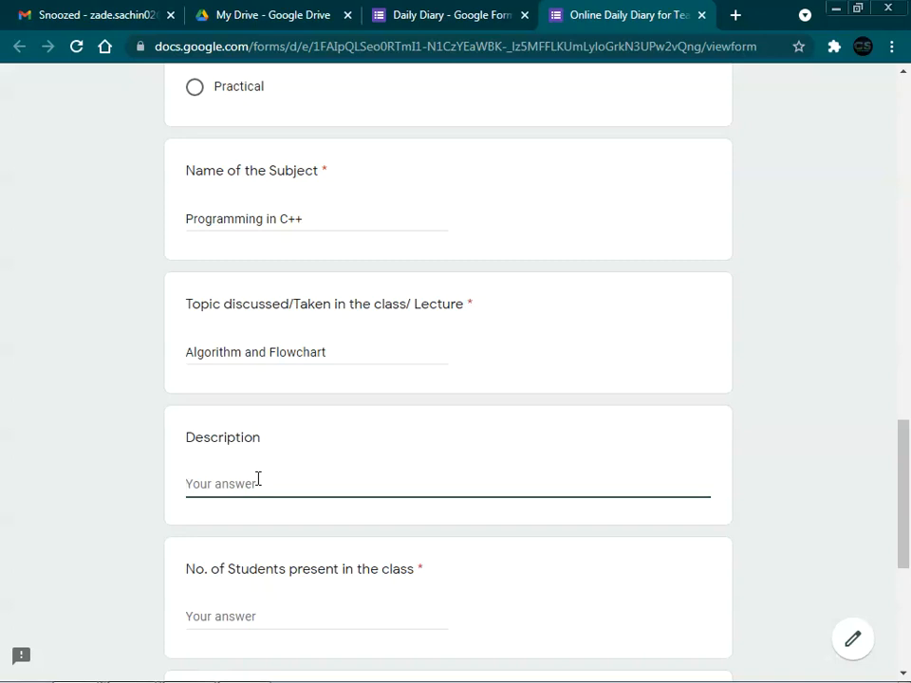
type("Basics of algorithm and Symbols of F")
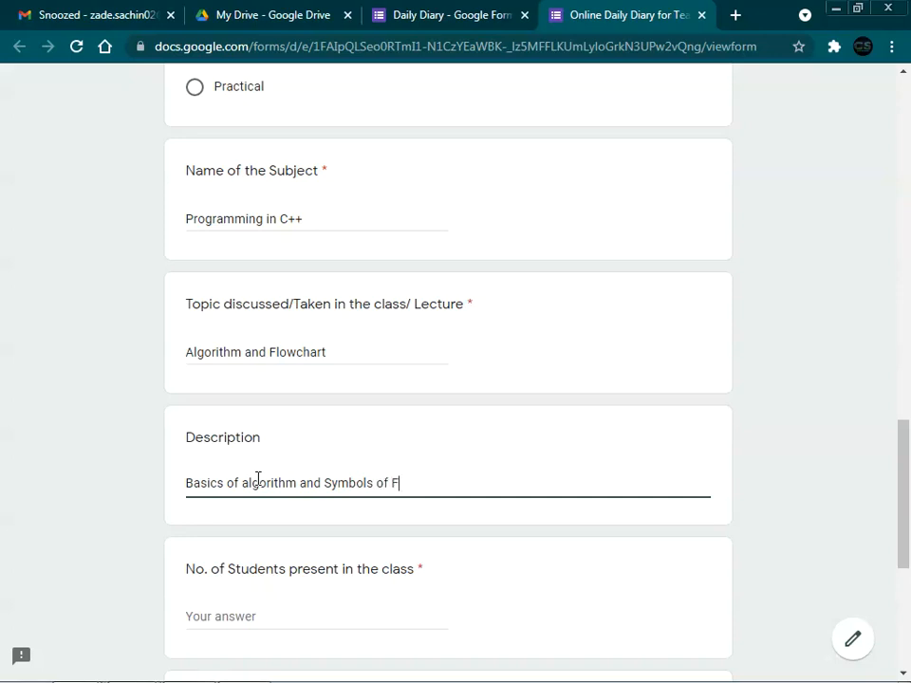
type("lowchart are discussed in")
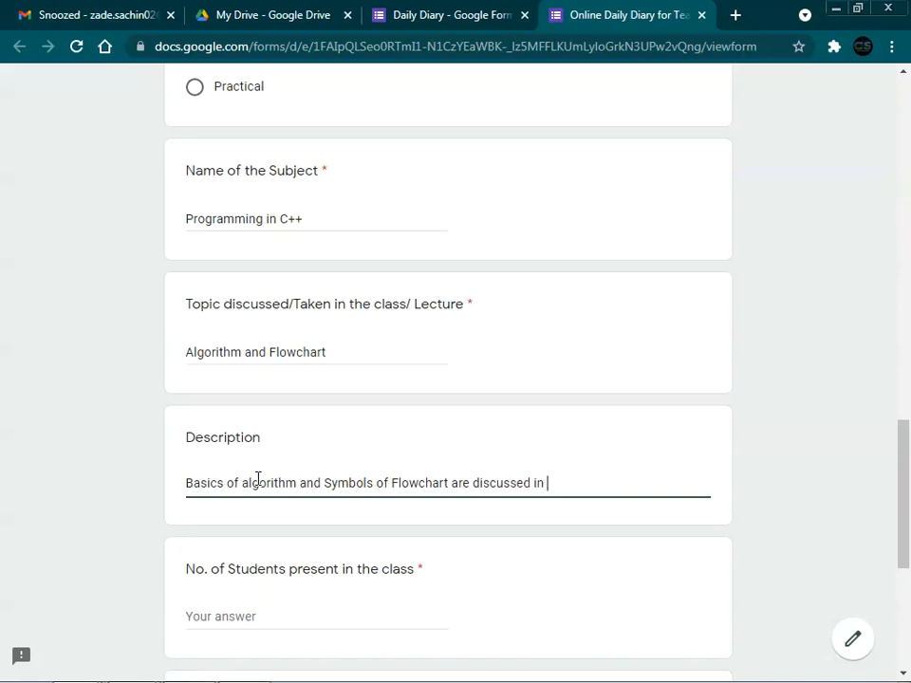
type("las")
scroll(305, 462, "down", 2)
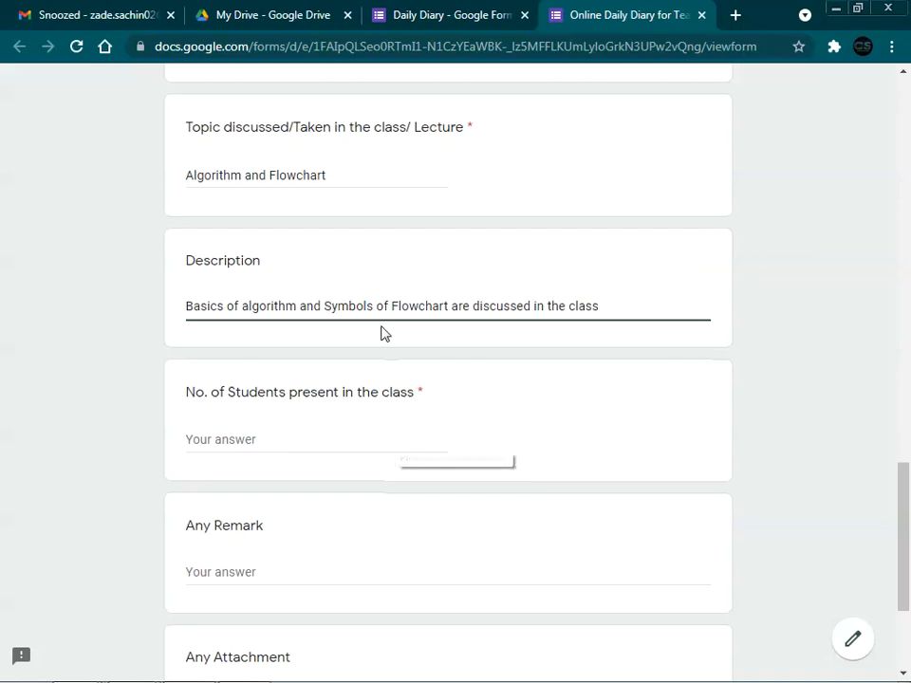
scroll(379, 323, "up", 15)
scroll(378, 315, "down", 12)
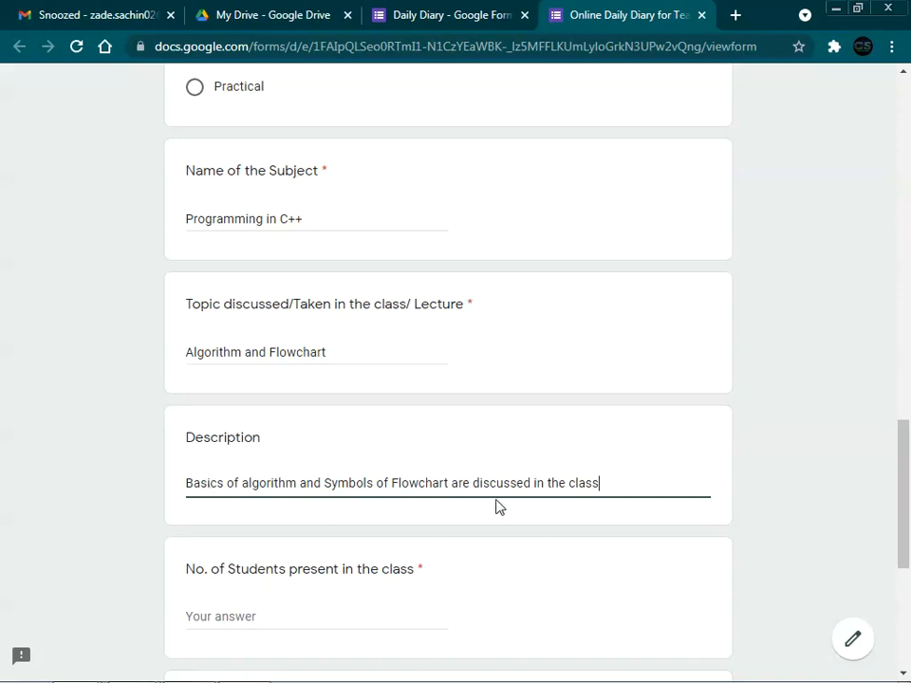
scroll(496, 507, "down", 2)
Step: Enter 120 students present, leave Any Remark blank, and submit the entry
left_click(251, 438)
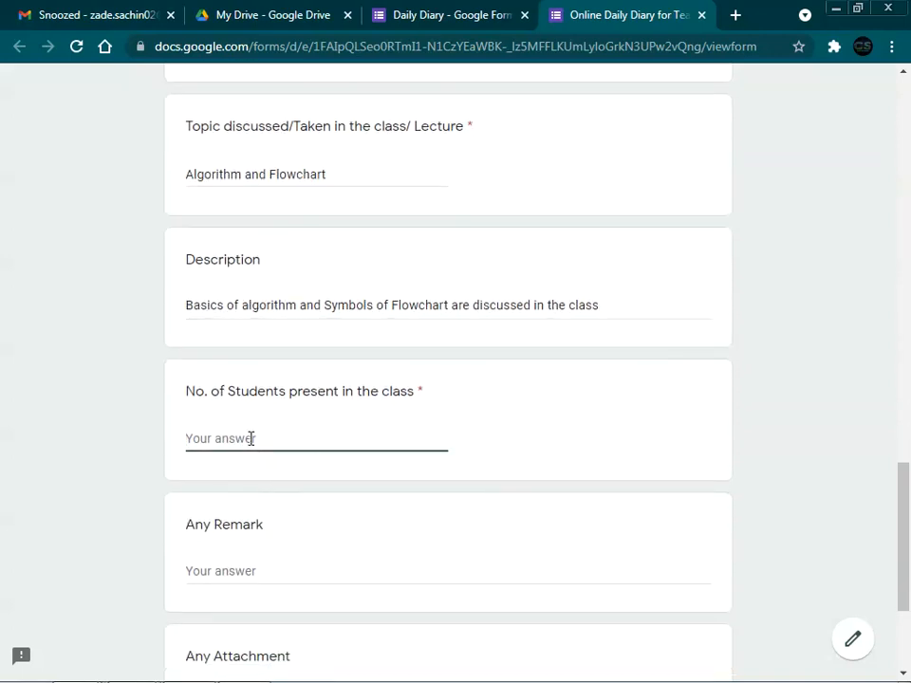
type("120")
scroll(251, 436, "down", 2)
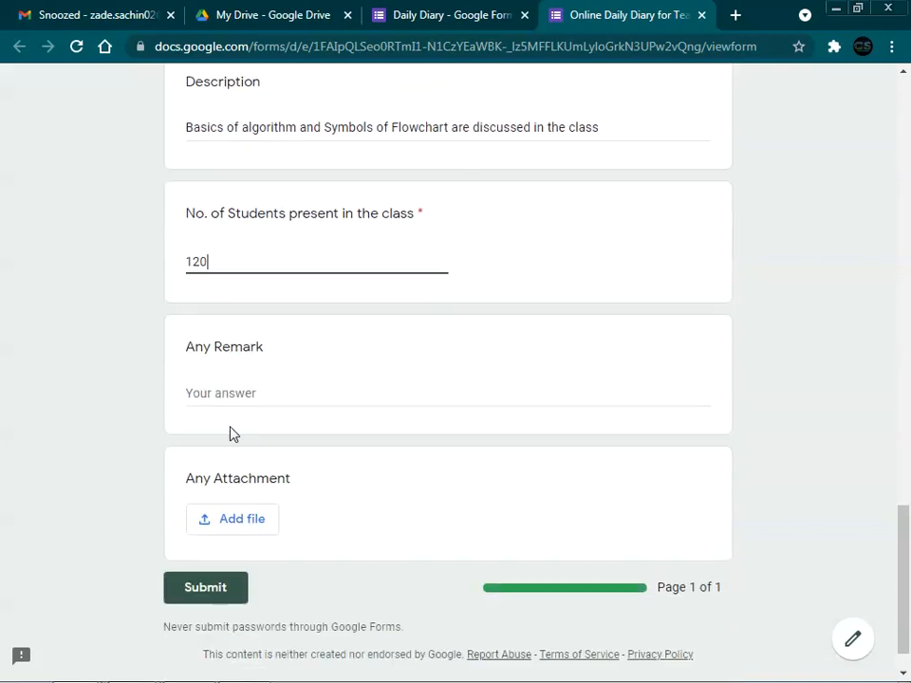
left_click(250, 389)
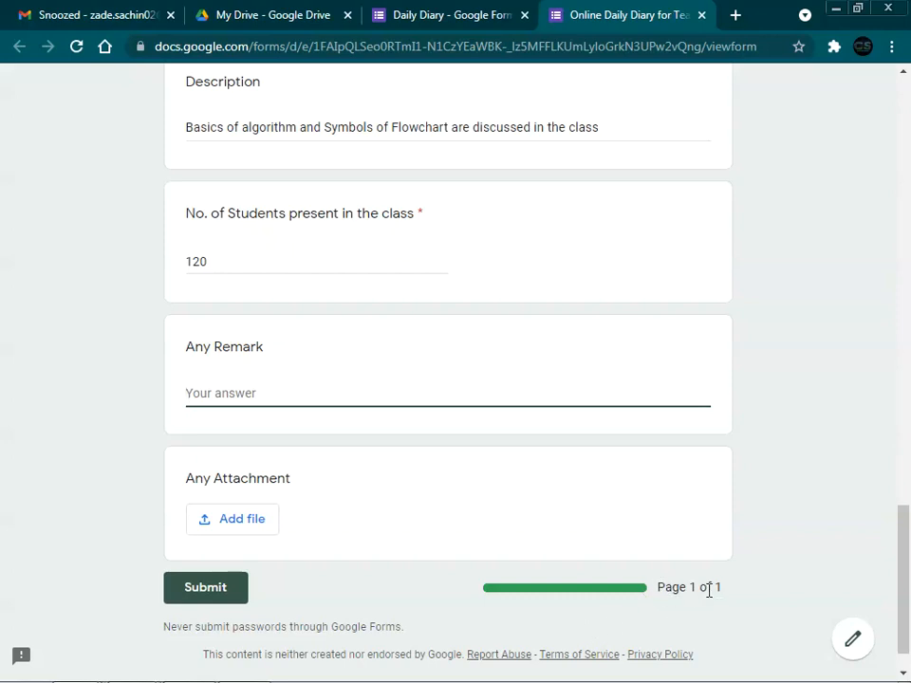
left_click(218, 598)
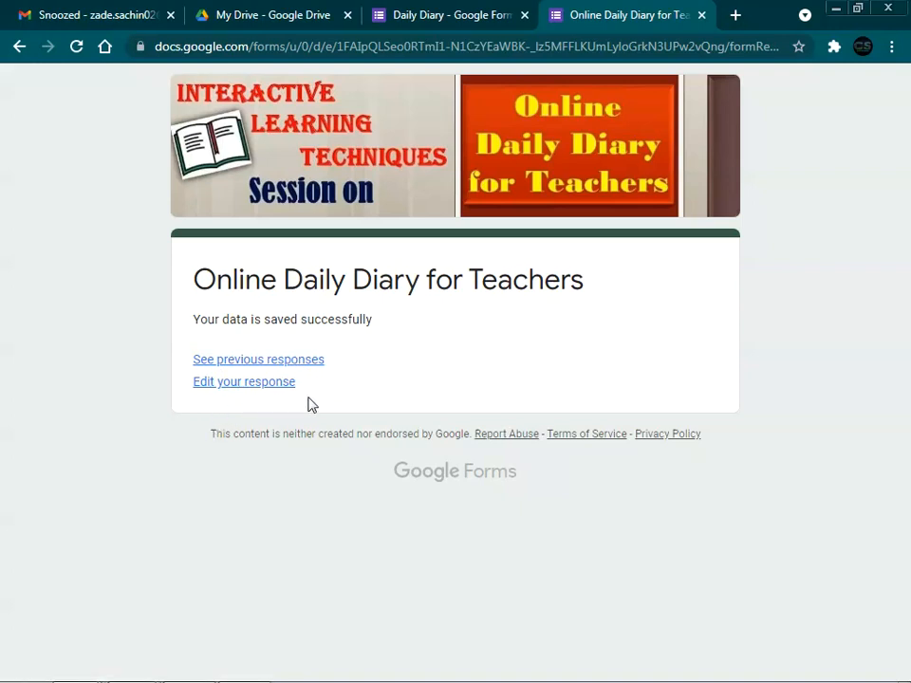
Step: Open the summary of submitted responses from the confirmation page
left_click(267, 363)
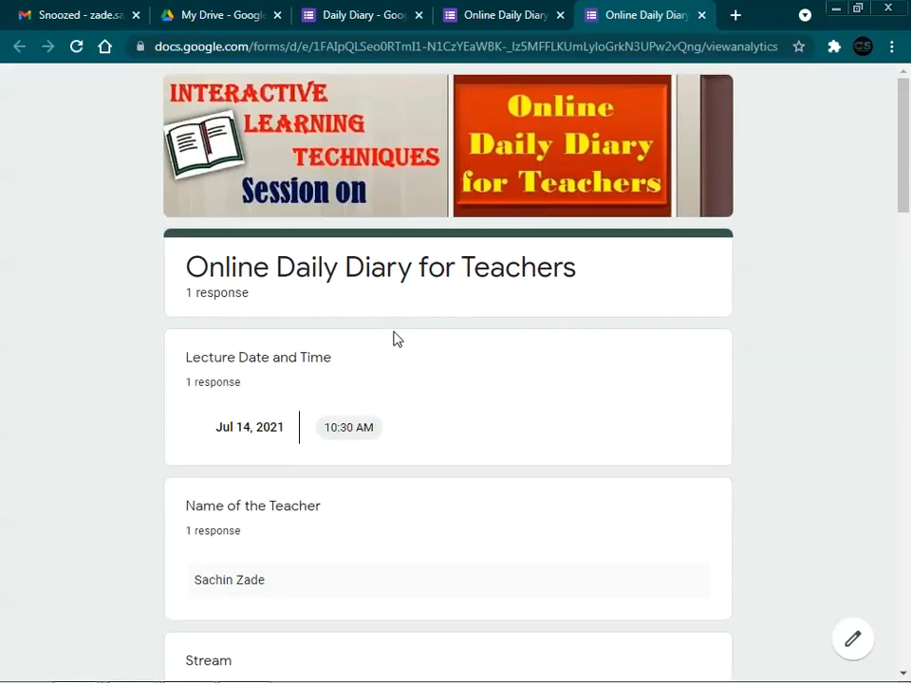
Step: Review the recorded answers in the summary charts, then return to the confirmation page to edit the response
scroll(397, 338, "down", 5)
scroll(395, 332, "up", 4)
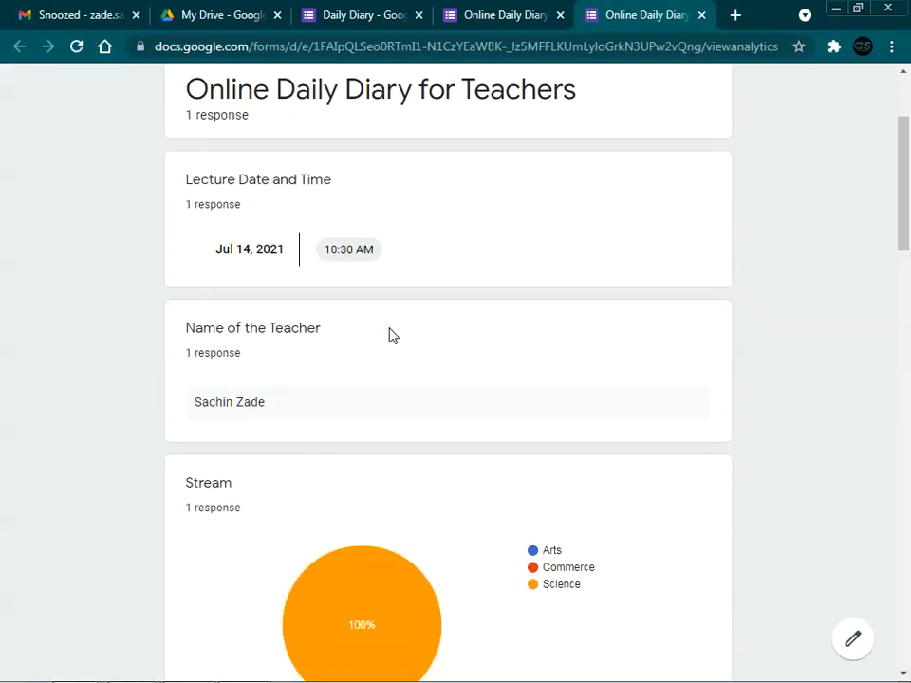
scroll(235, 359, "down", 5)
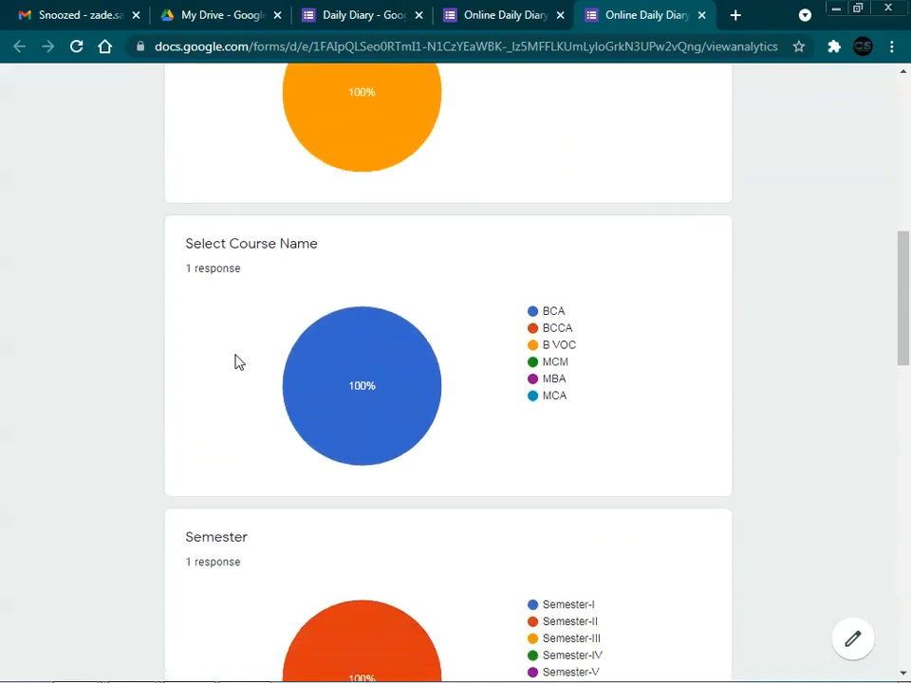
scroll(238, 361, "up", 3)
scroll(256, 318, "down", 3)
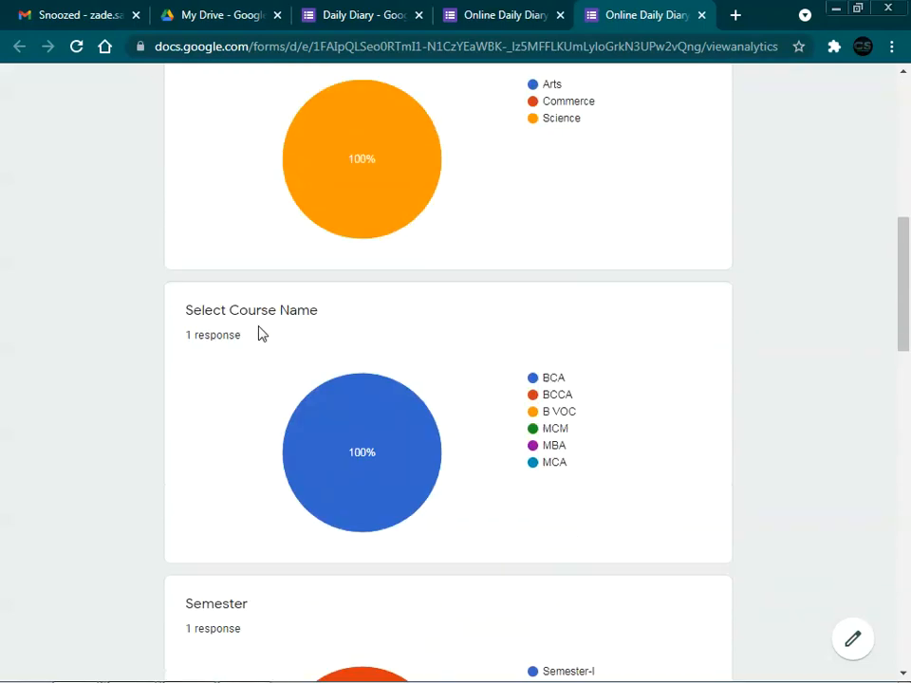
scroll(258, 333, "up", 3)
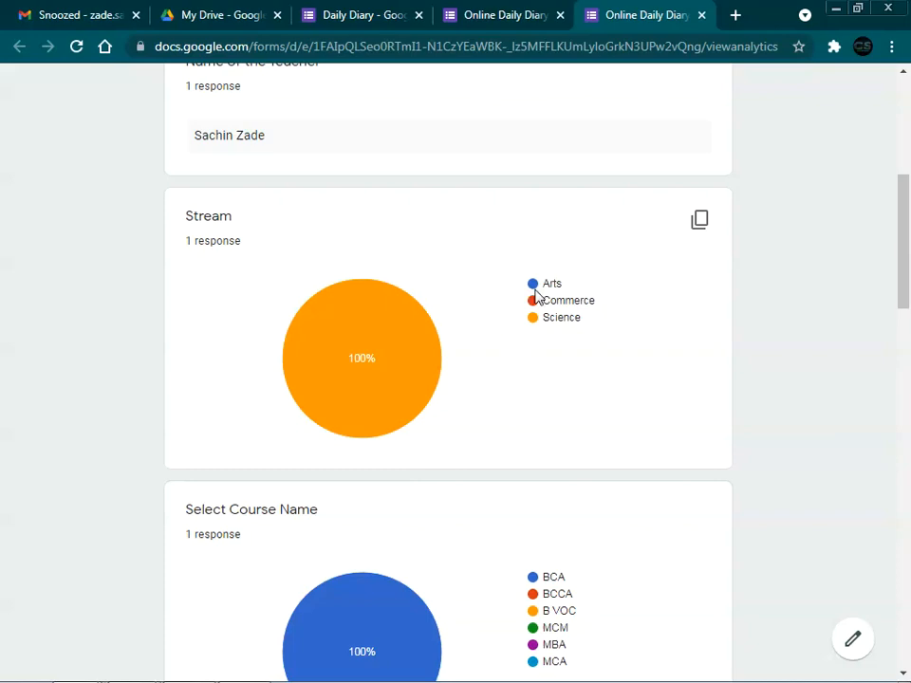
mouse_move(329, 345)
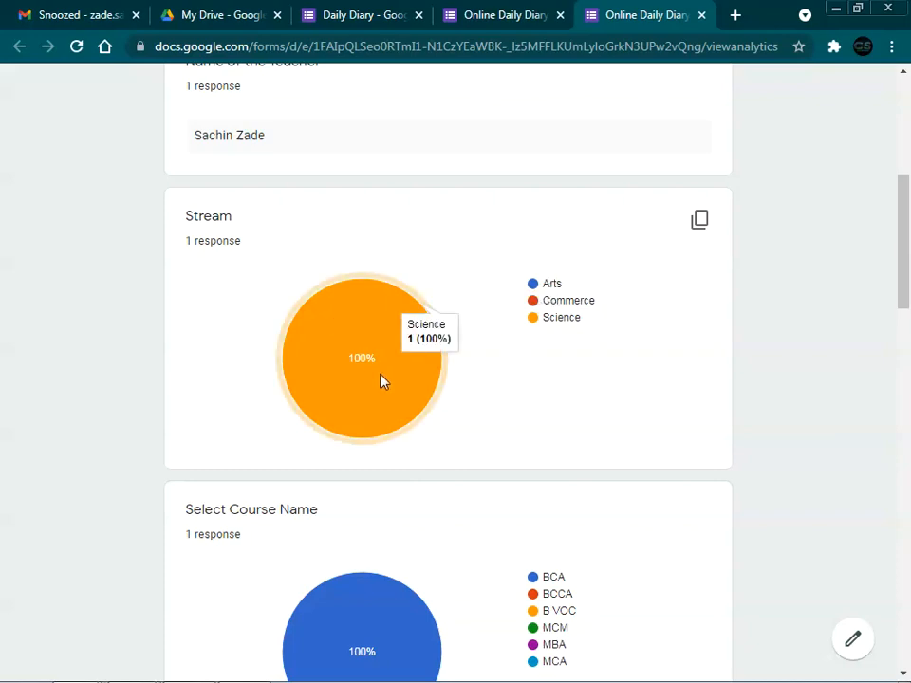
scroll(380, 382, "down", 12)
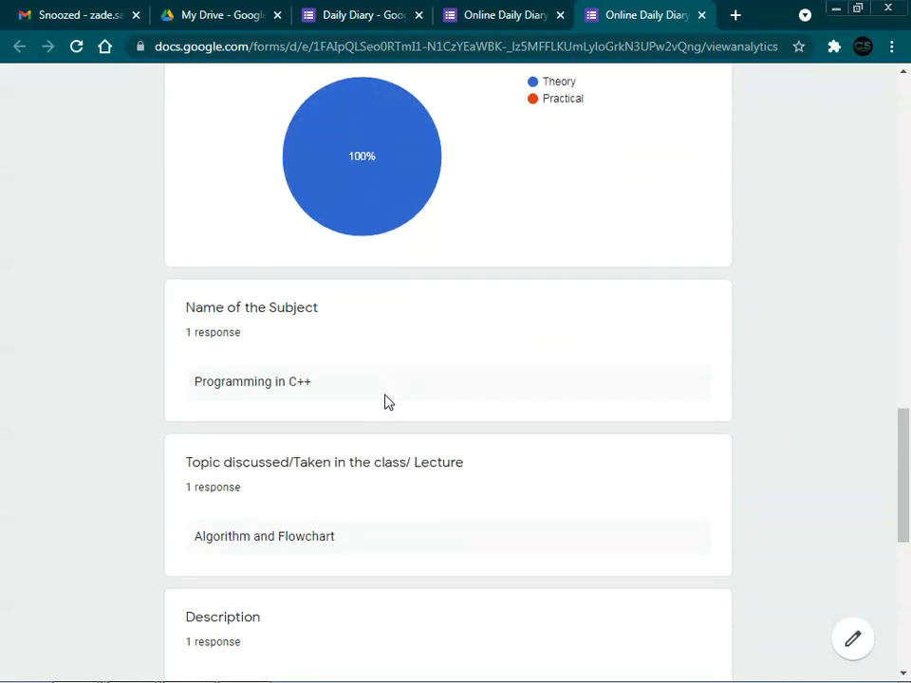
scroll(388, 401, "down", 6)
scroll(384, 401, "up", 8)
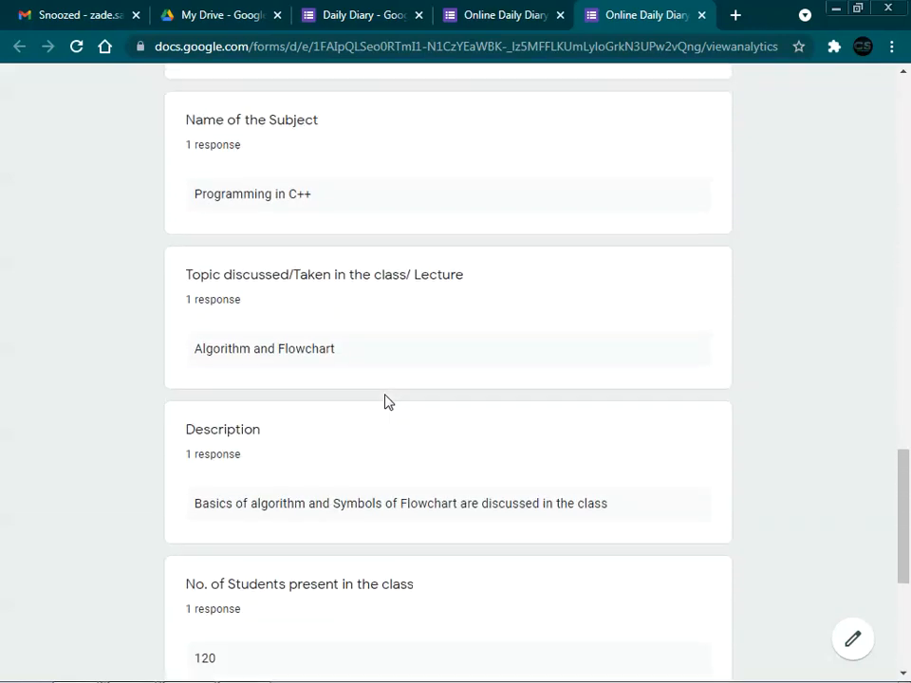
scroll(384, 401, "down", 8)
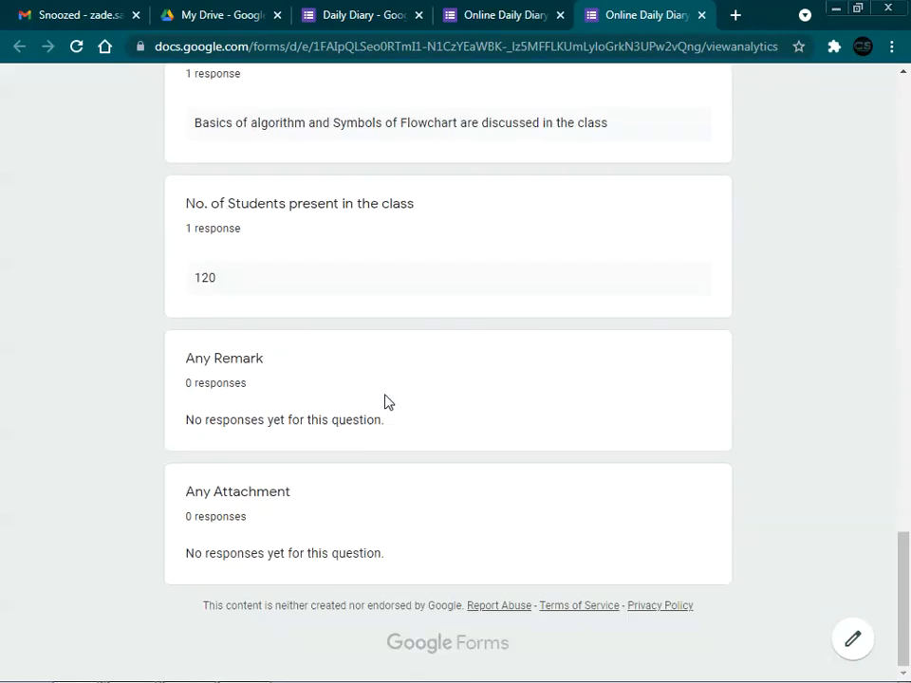
scroll(384, 401, "up", 10)
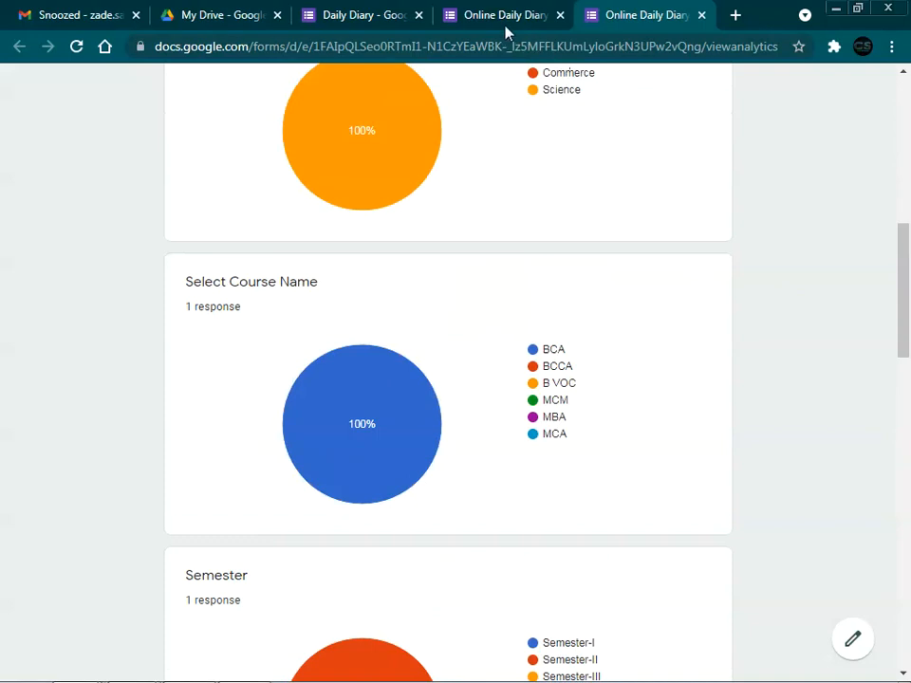
left_click(504, 19)
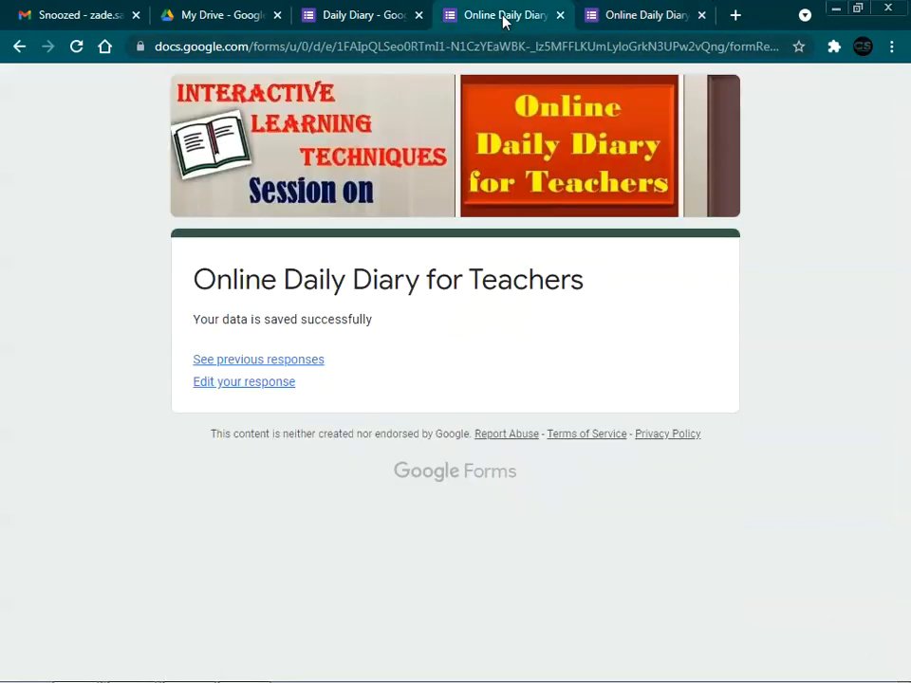
left_click(220, 384)
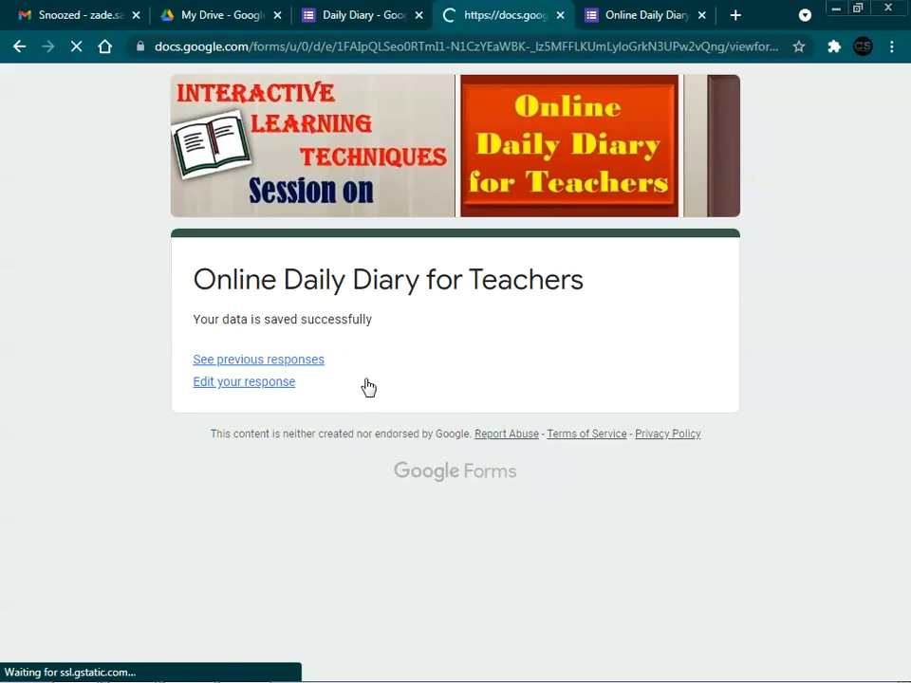
Step: Add a middle initial to the name, switch Stream to Commerce, change students to 100, and resubmit
scroll(370, 380, "down", 4)
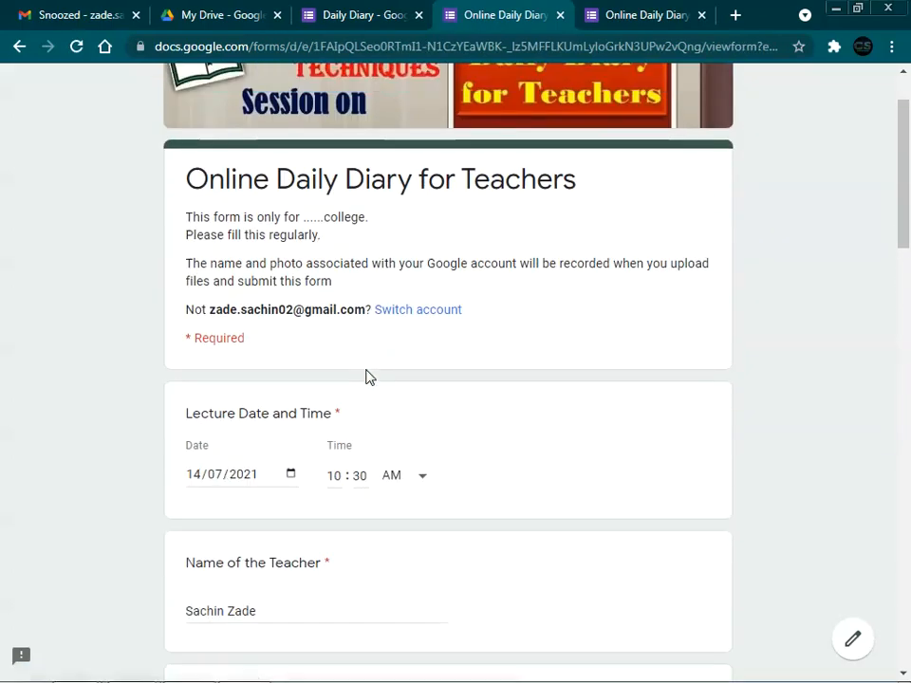
scroll(369, 378, "down", 3)
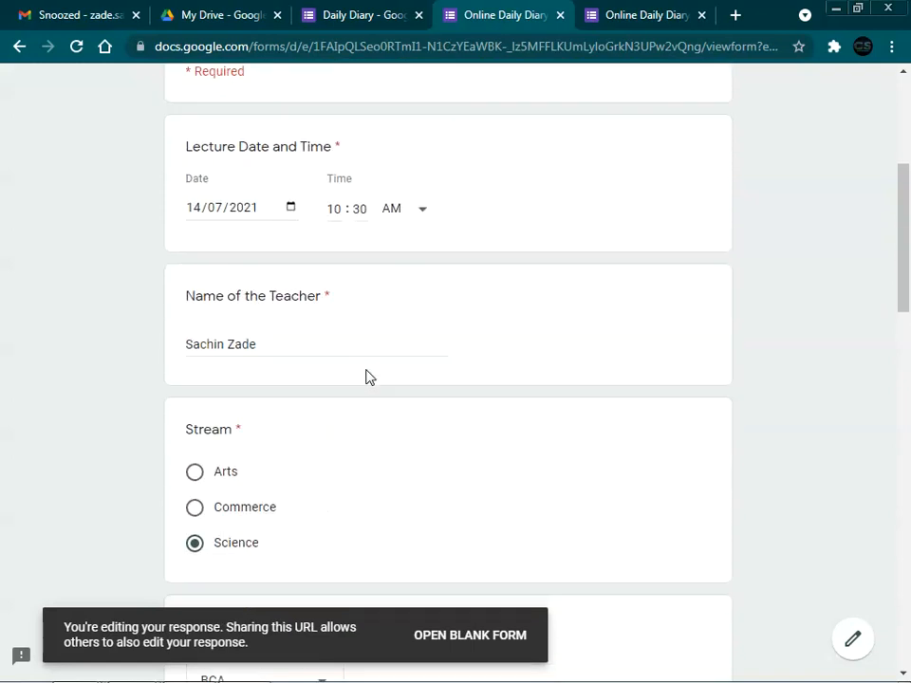
left_click(229, 346)
type("Y")
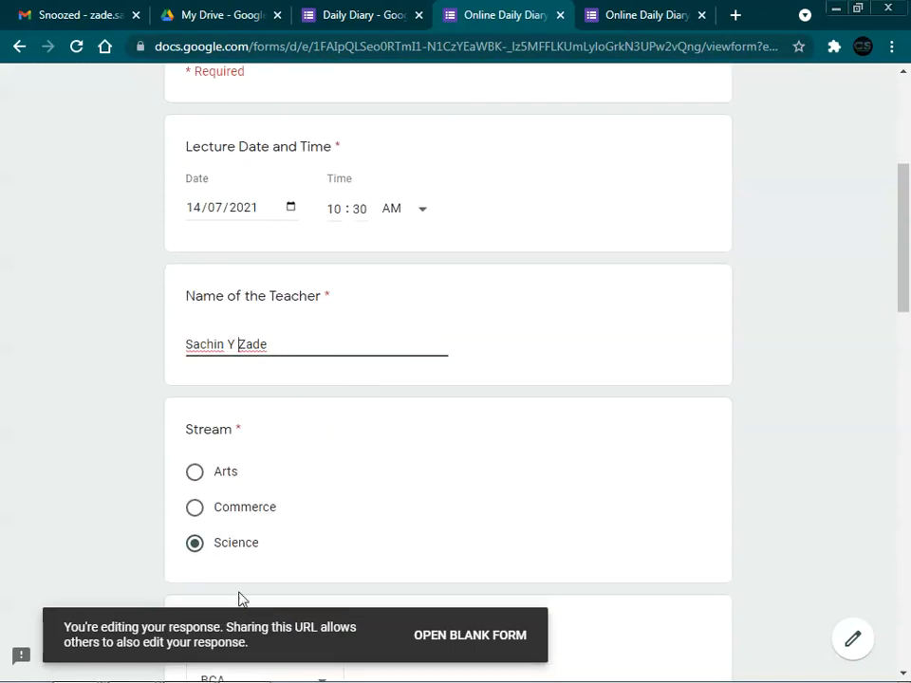
left_click(195, 508)
scroll(443, 522, "down", 8)
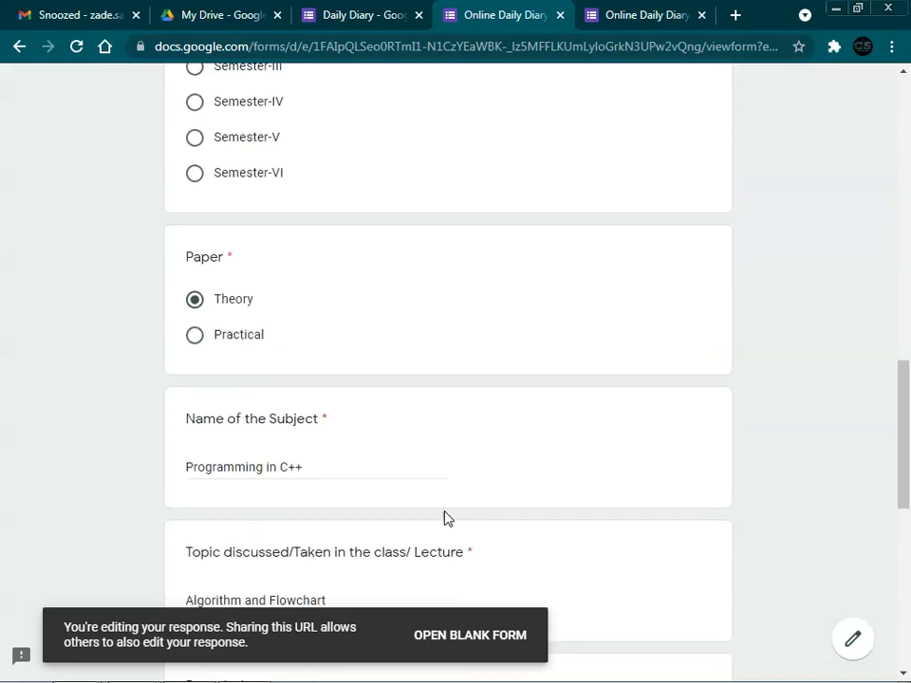
scroll(444, 517, "down", 10)
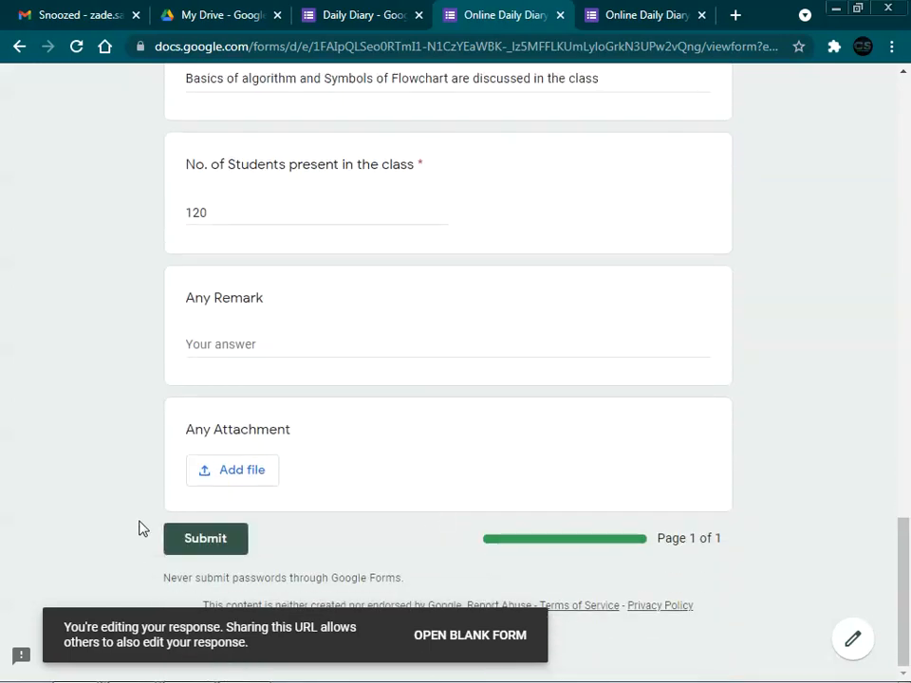
left_click_drag(211, 213, 136, 234)
type("100")
left_click(219, 537)
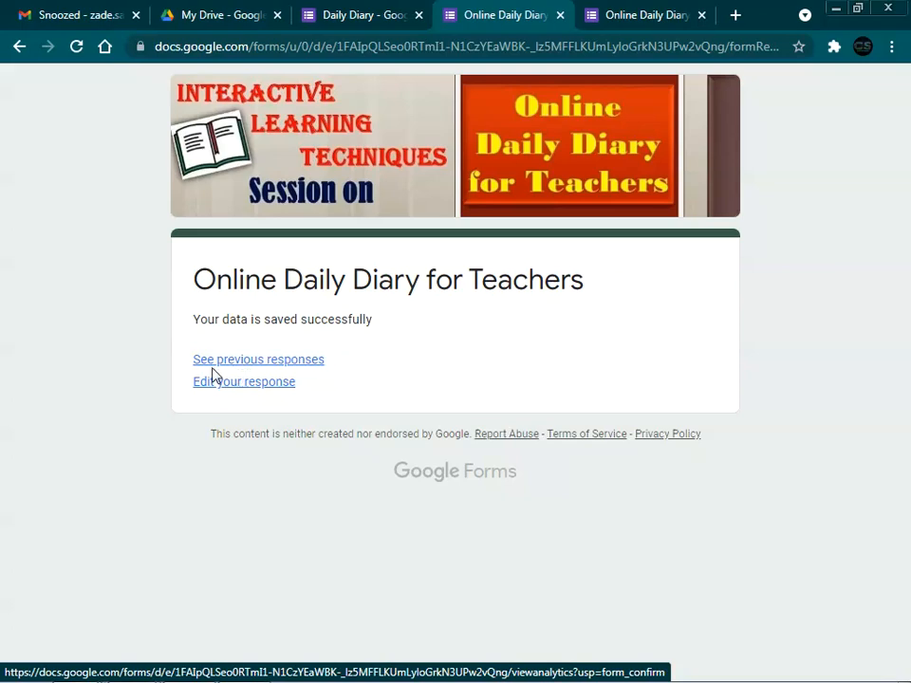
left_click(232, 362)
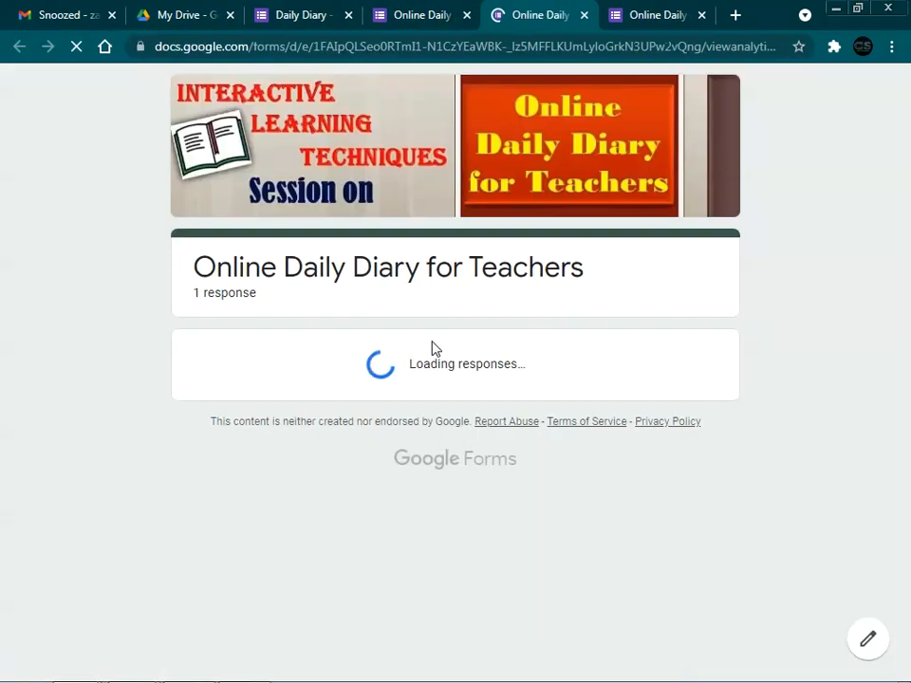
scroll(432, 348, "down", 3)
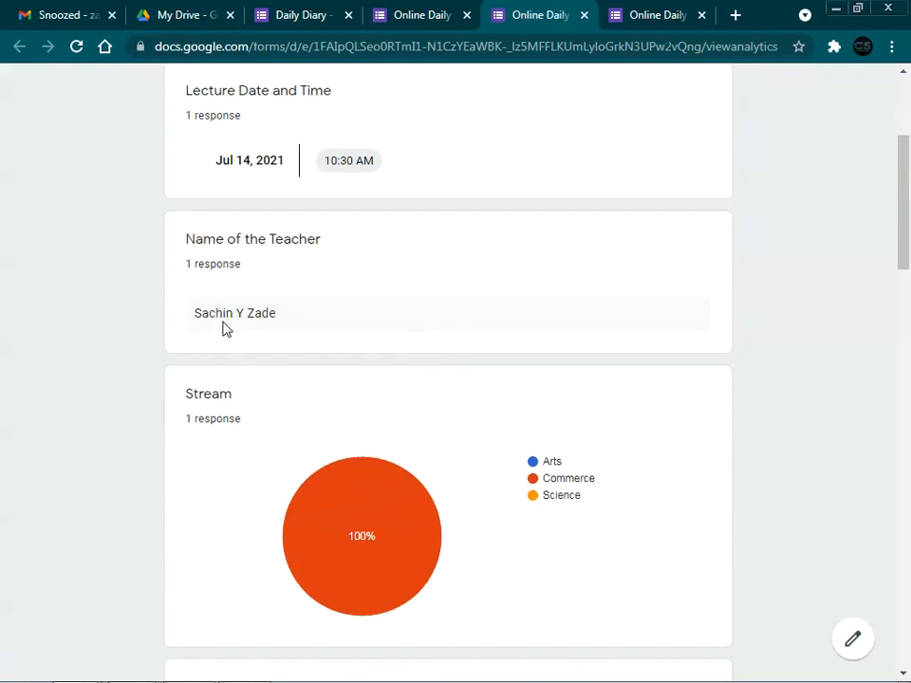
scroll(270, 322, "down", 3)
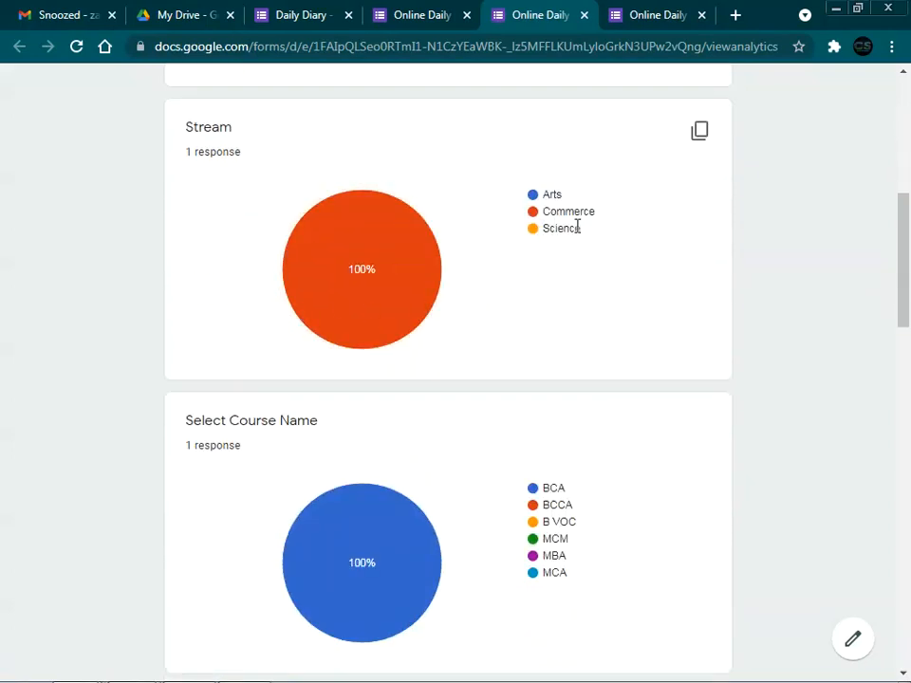
scroll(482, 338, "down", 12)
scroll(482, 338, "down", 3)
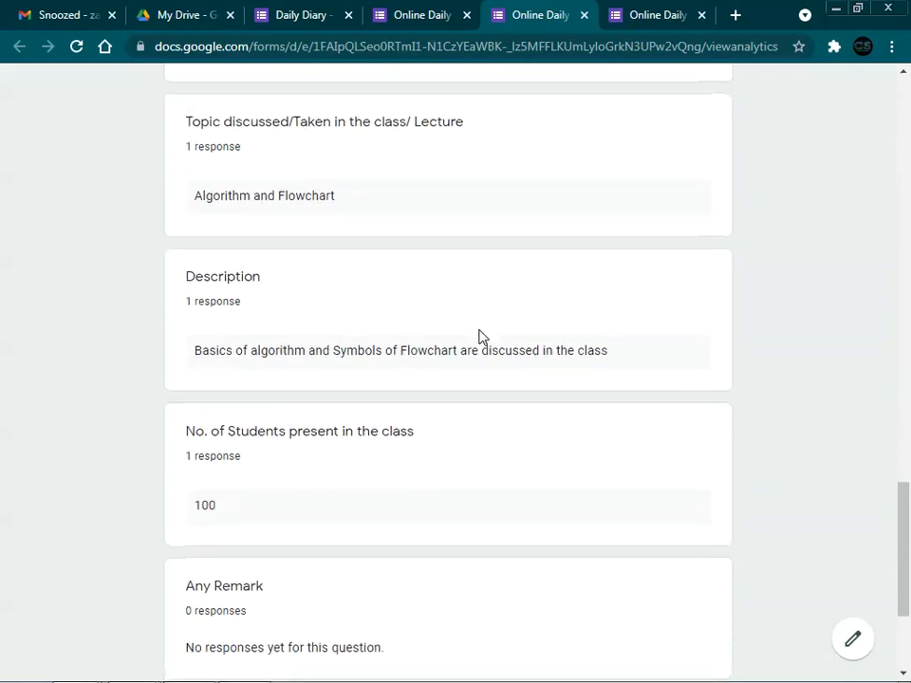
scroll(163, 540, "down", 3)
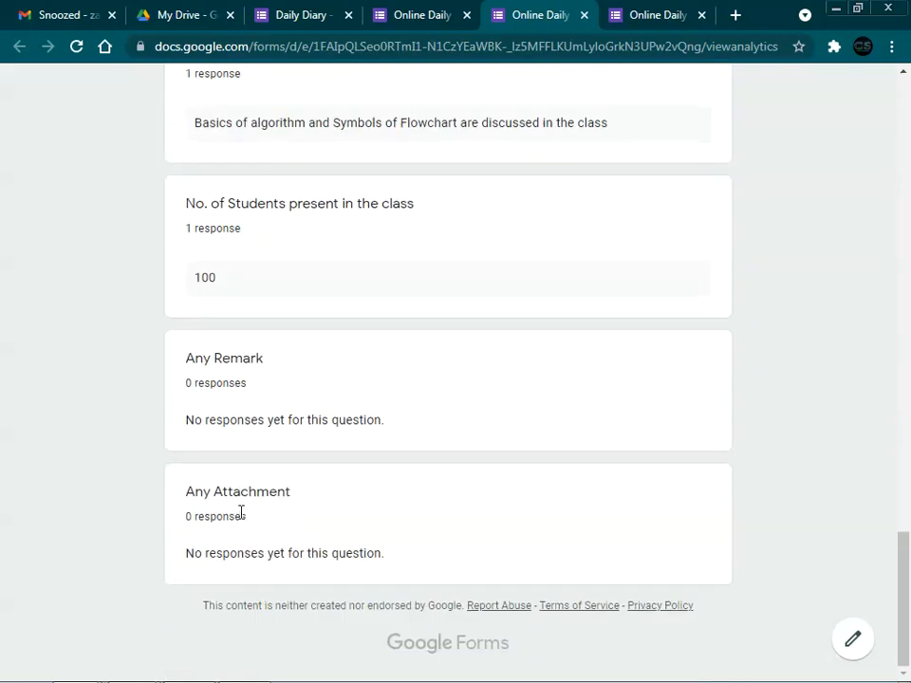
scroll(528, 438, "up", 8)
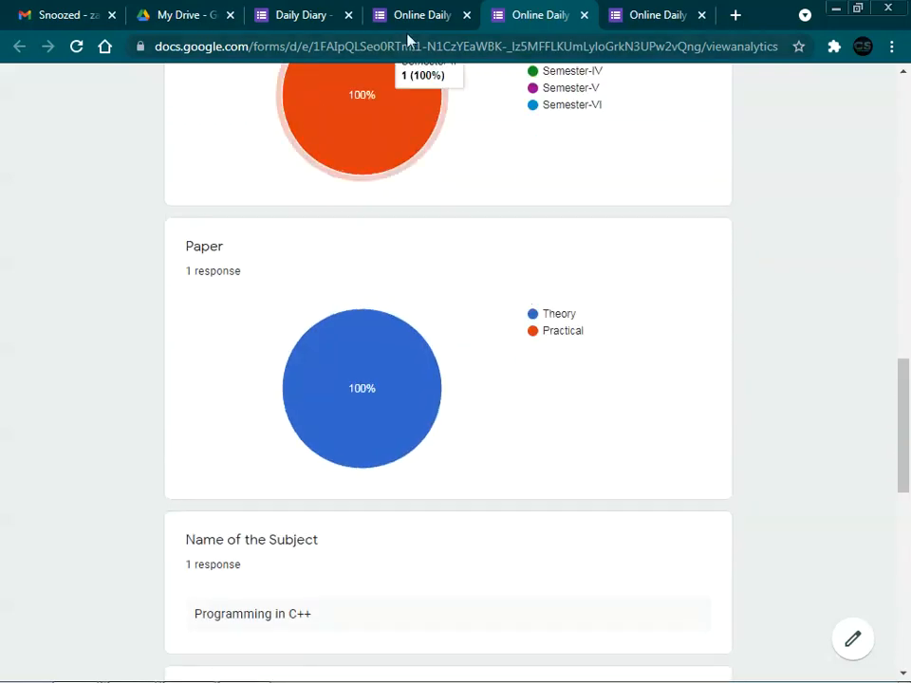
left_click(417, 17)
Step: Send the Daily Diary responses to a newly created spreadsheet, Daily Diary (Responses)
left_click(301, 17)
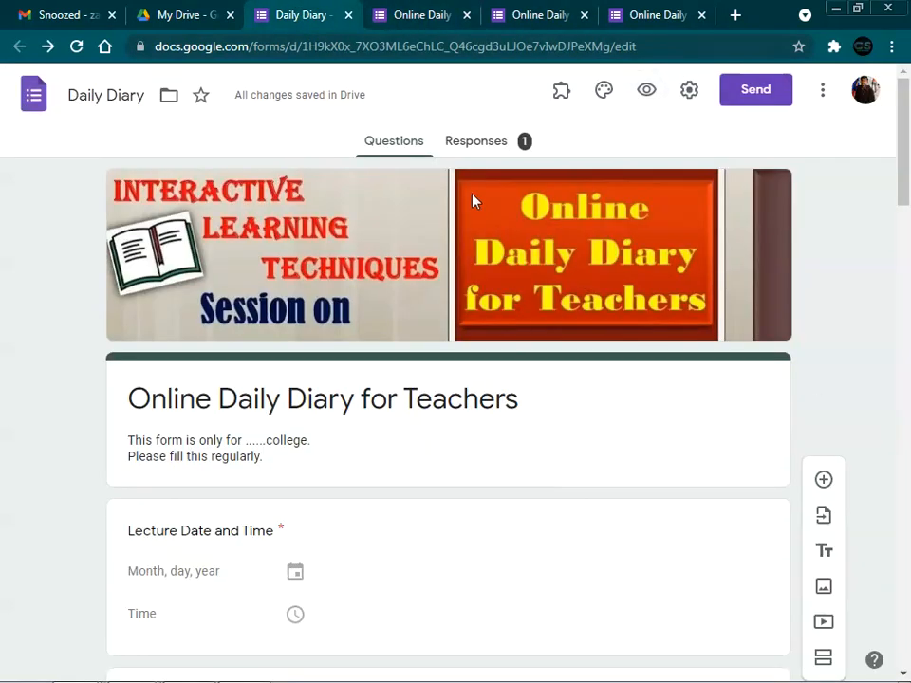
left_click(466, 148)
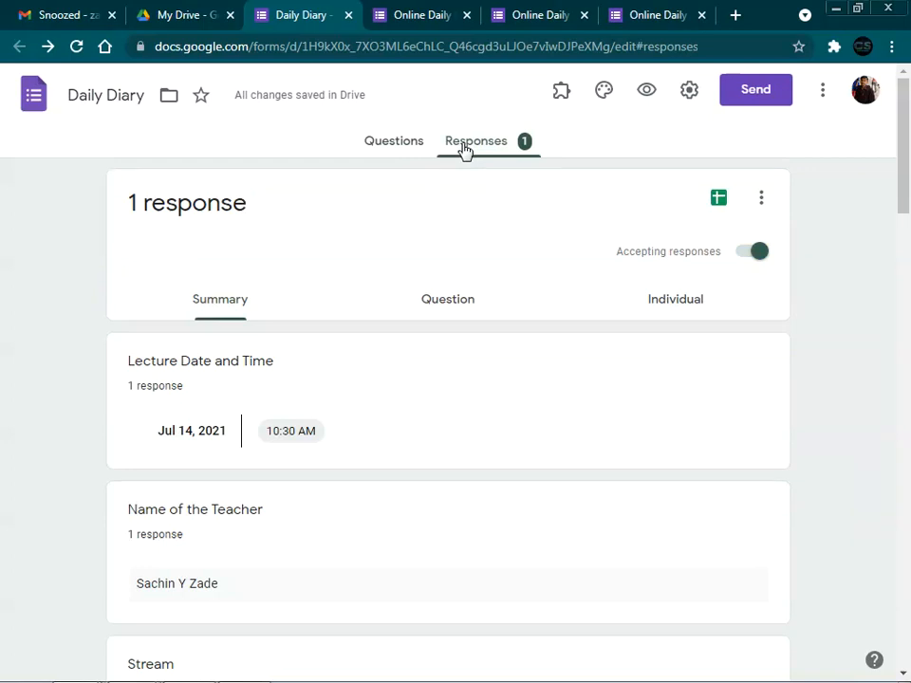
left_click(363, 146)
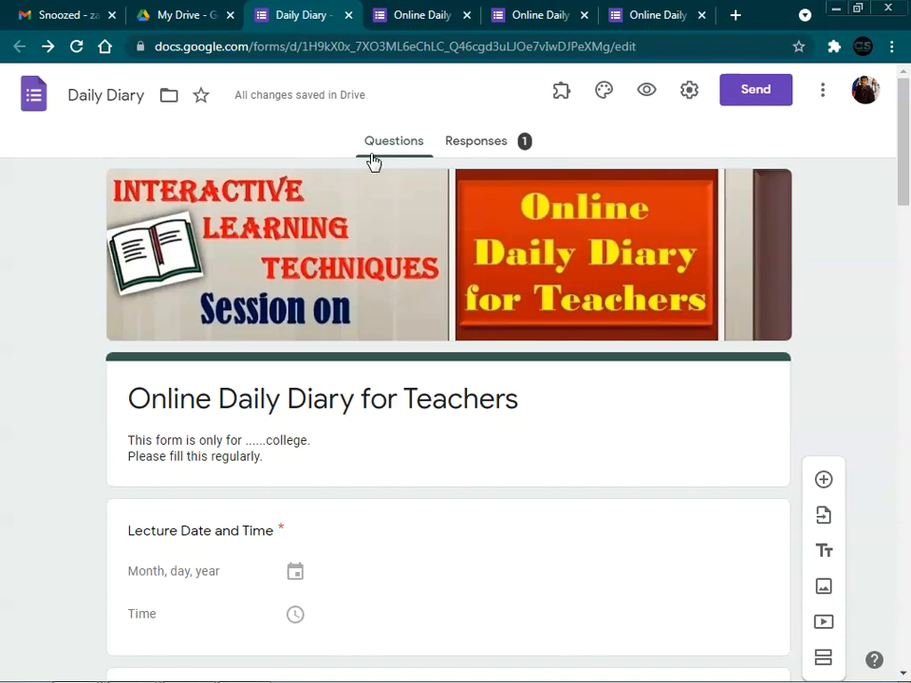
left_click(473, 144)
left_click(764, 201)
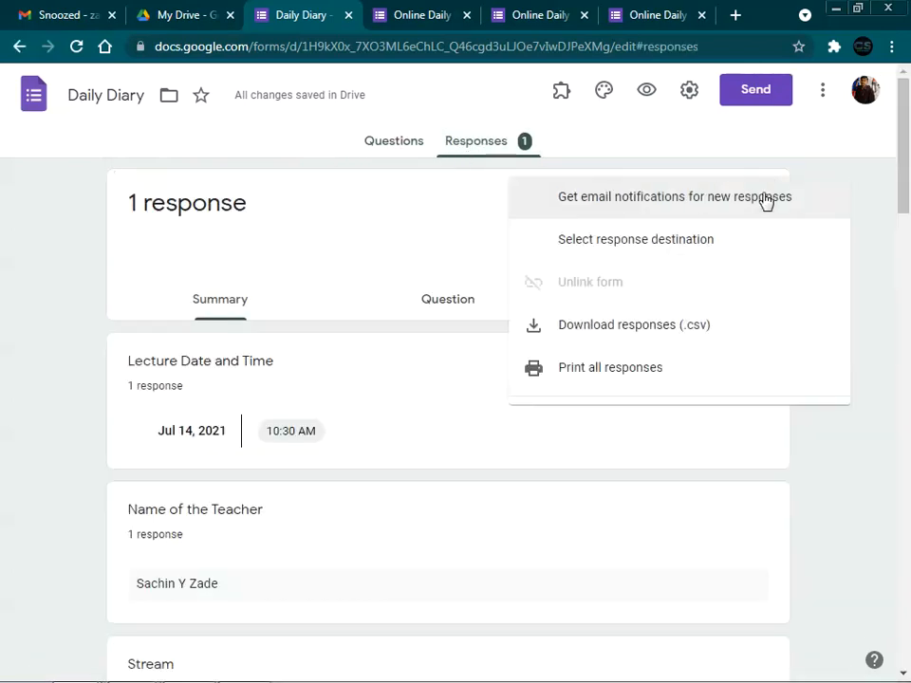
left_click(815, 209)
left_click(762, 204)
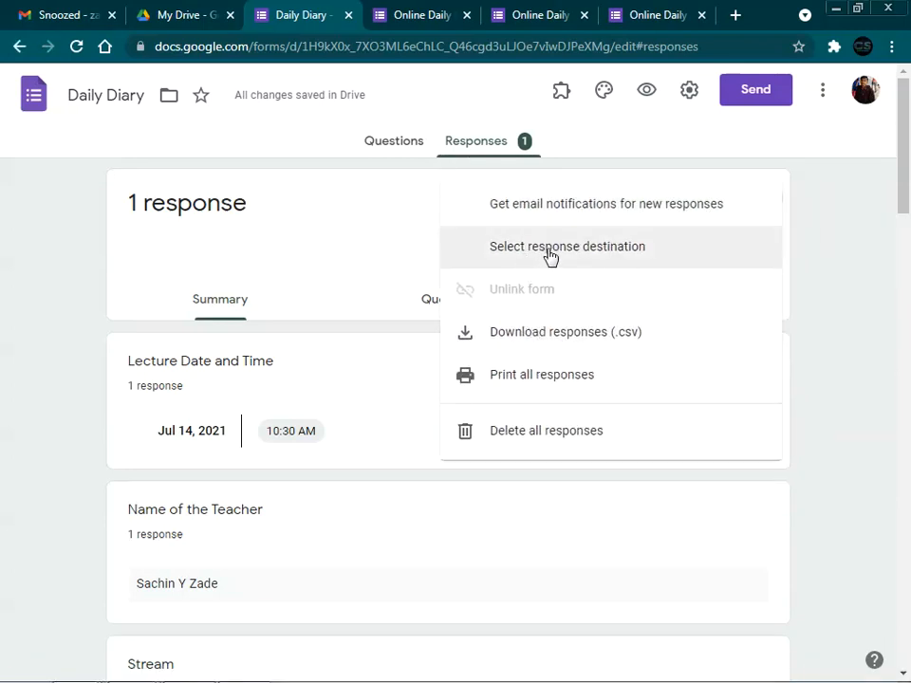
left_click(596, 255)
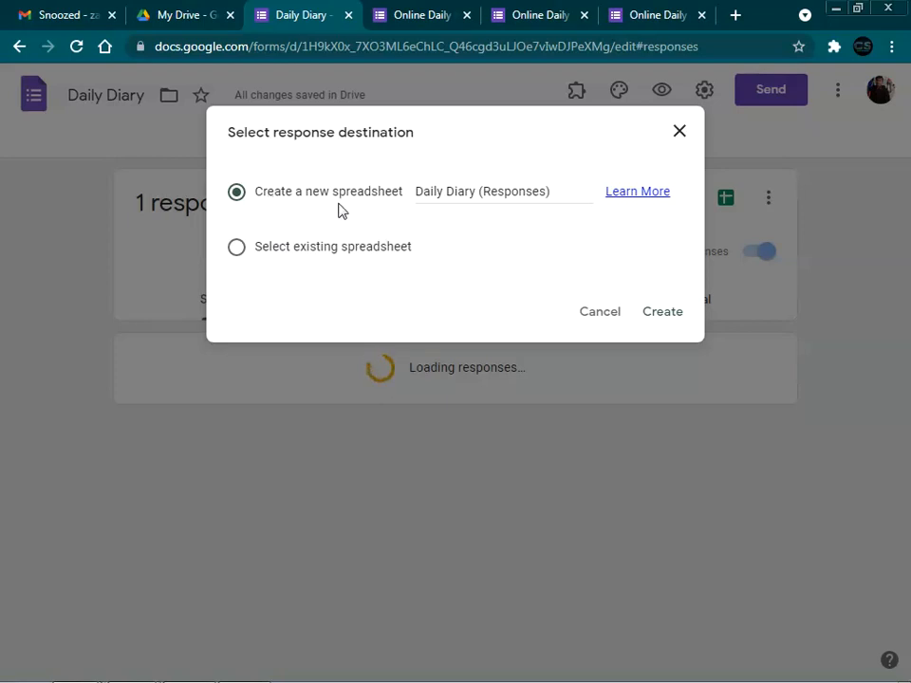
left_click(669, 315)
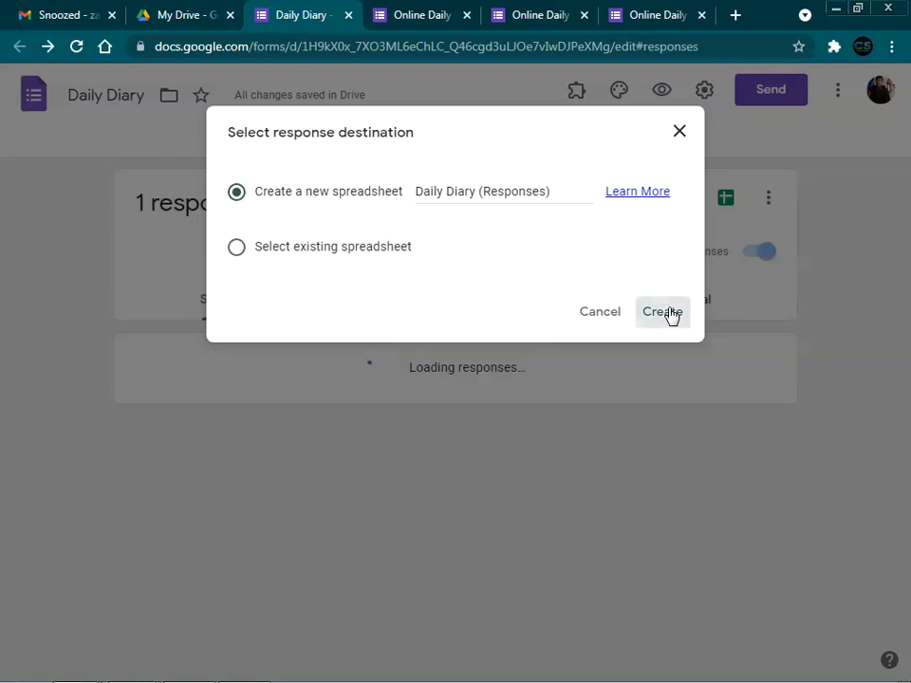
Step: Open the Daily Diary (Responses) spreadsheet from My Drive in Google Drive
left_click(187, 16)
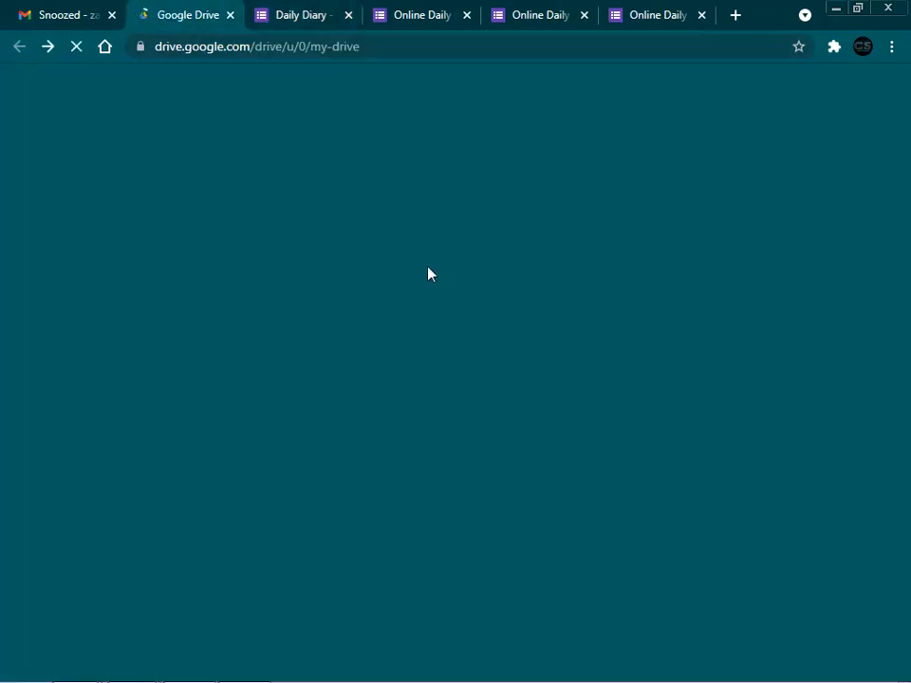
scroll(427, 275, "down", 3)
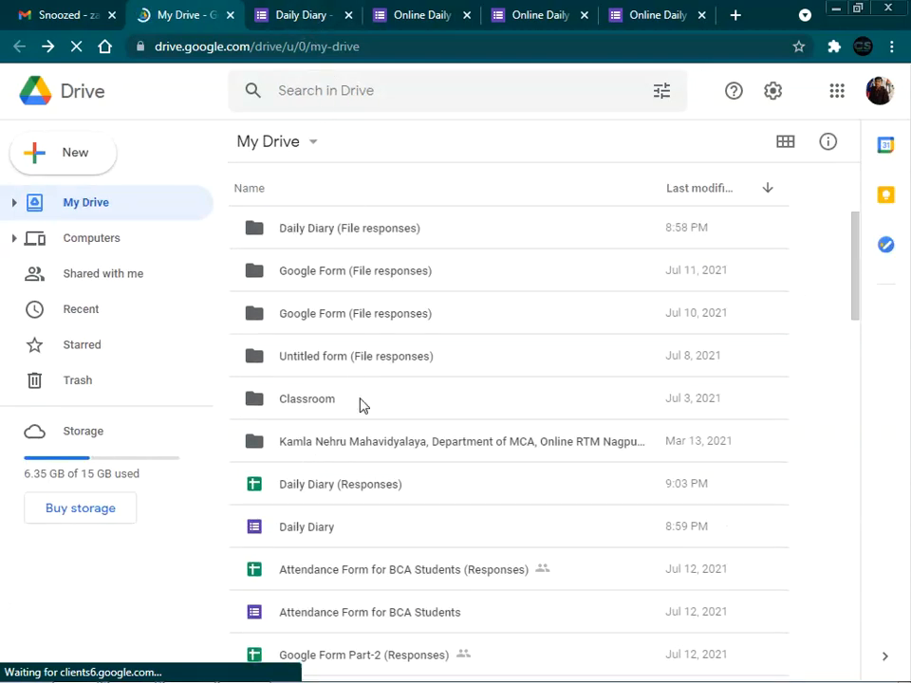
double_click(313, 494)
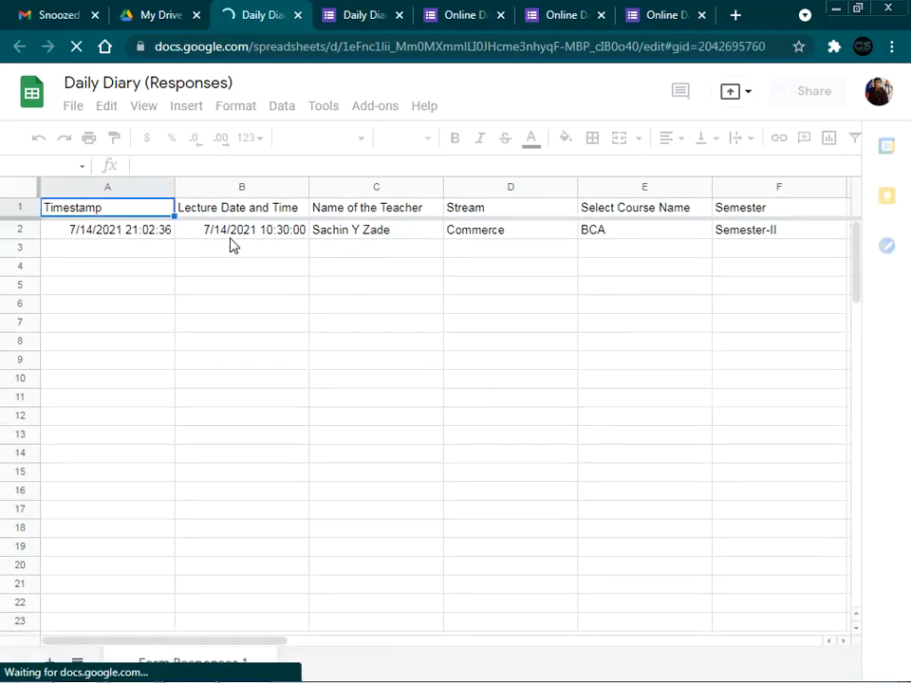
left_click(232, 243)
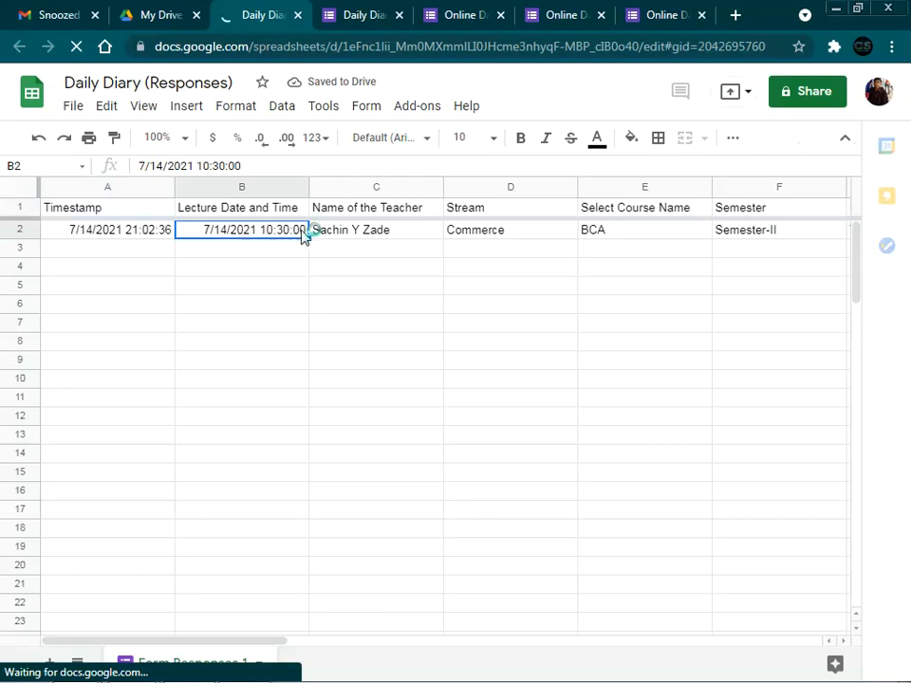
key("Left")
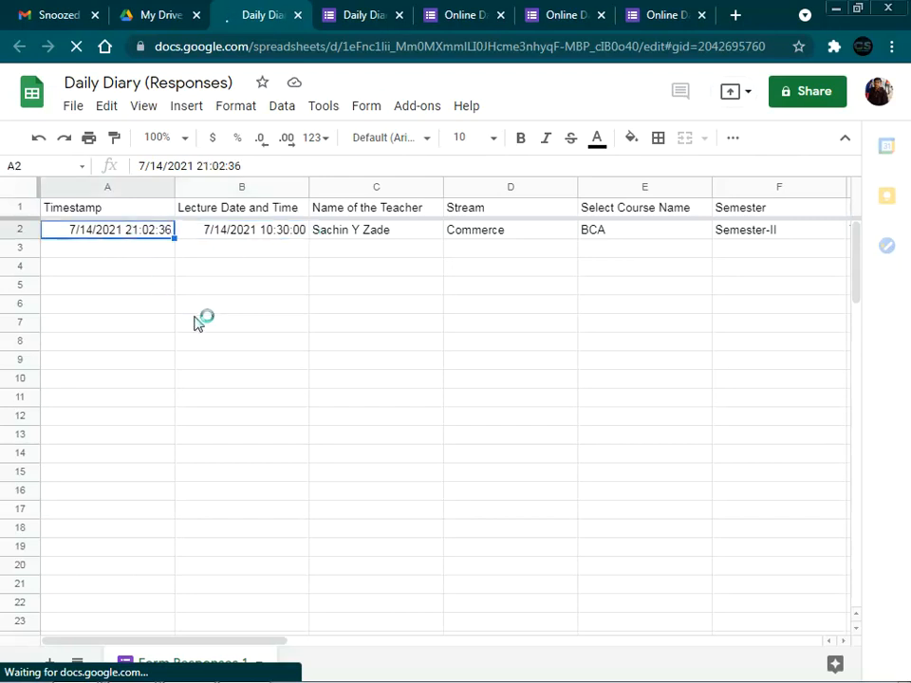
left_click(410, 237)
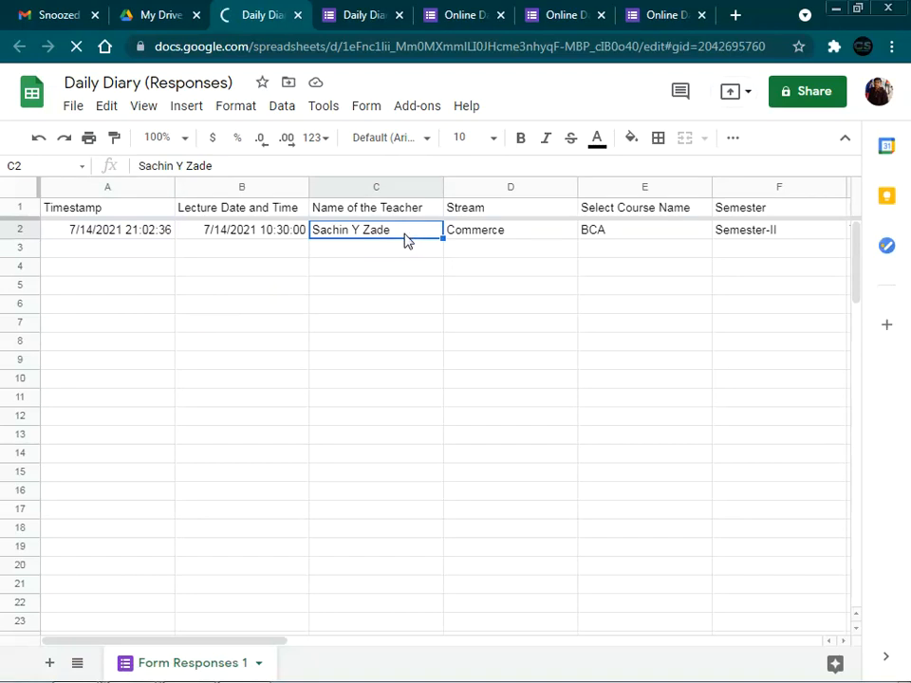
key("Right")
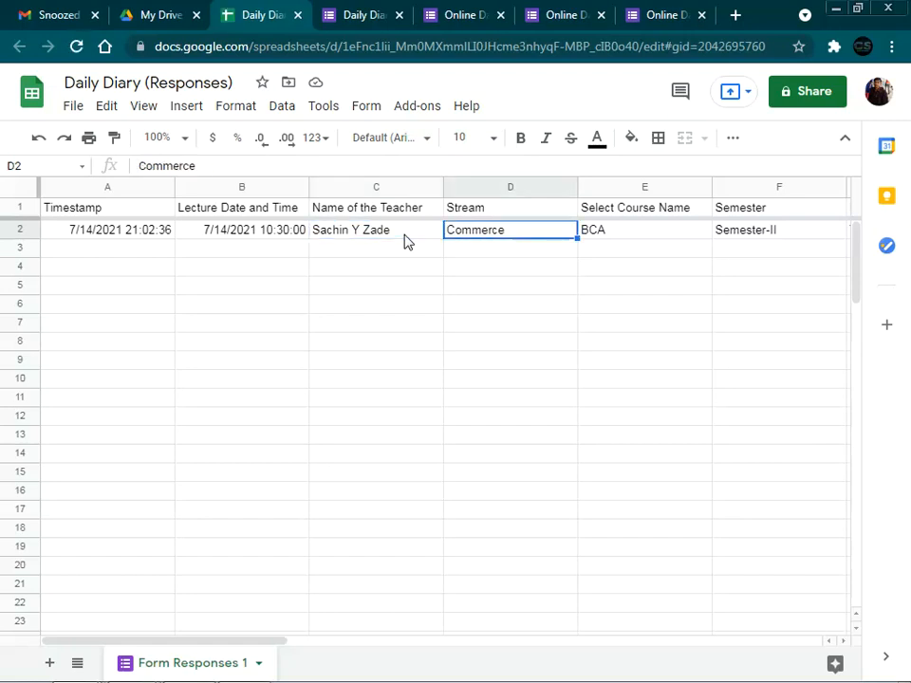
key("Right")
key("Right")
key("Right")
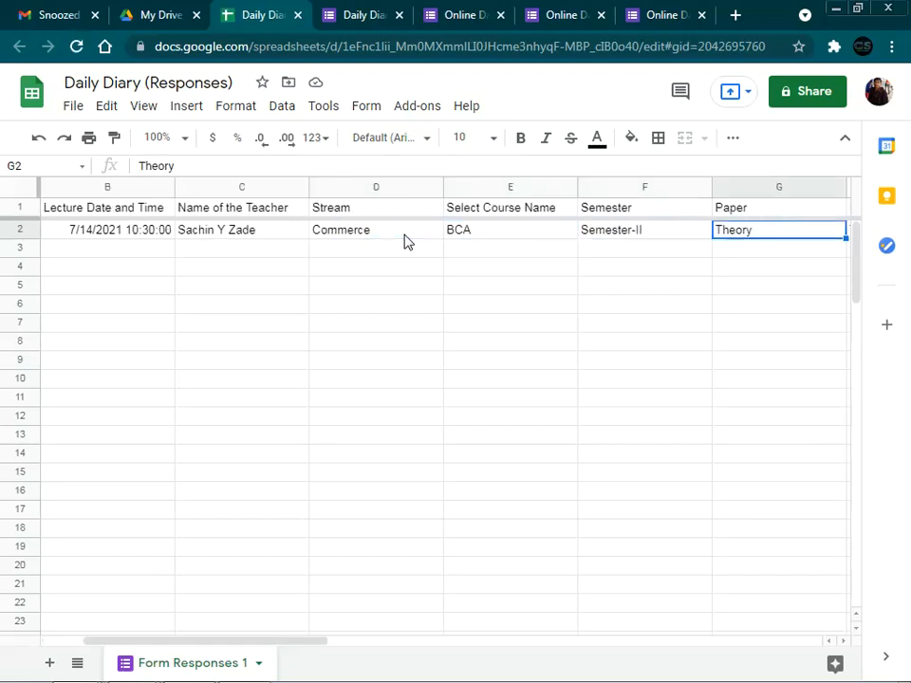
key("Right")
key("Right")
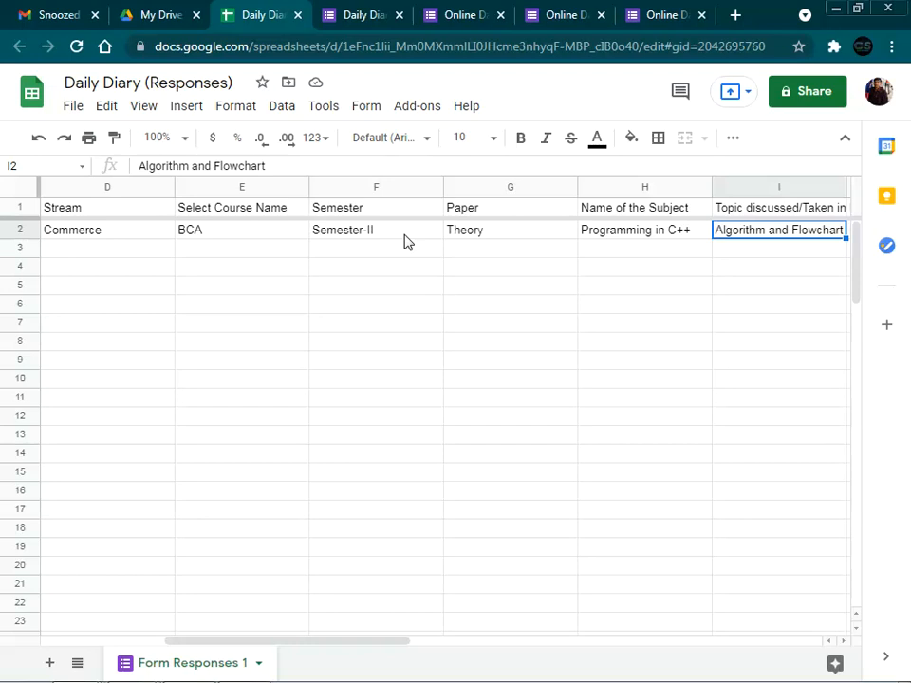
key("Right")
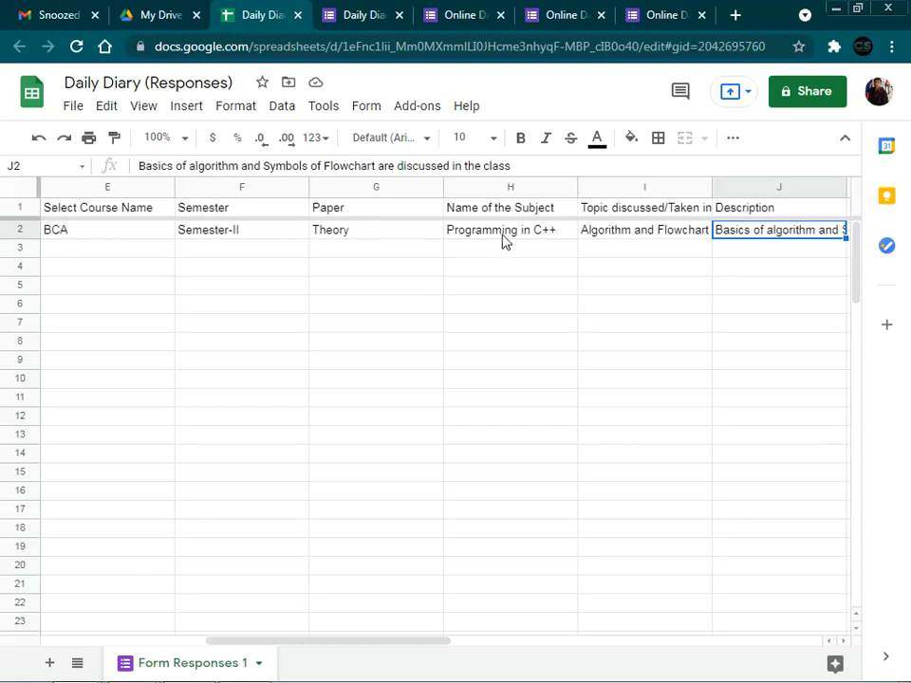
key("Right")
key("Right")
key("Right")
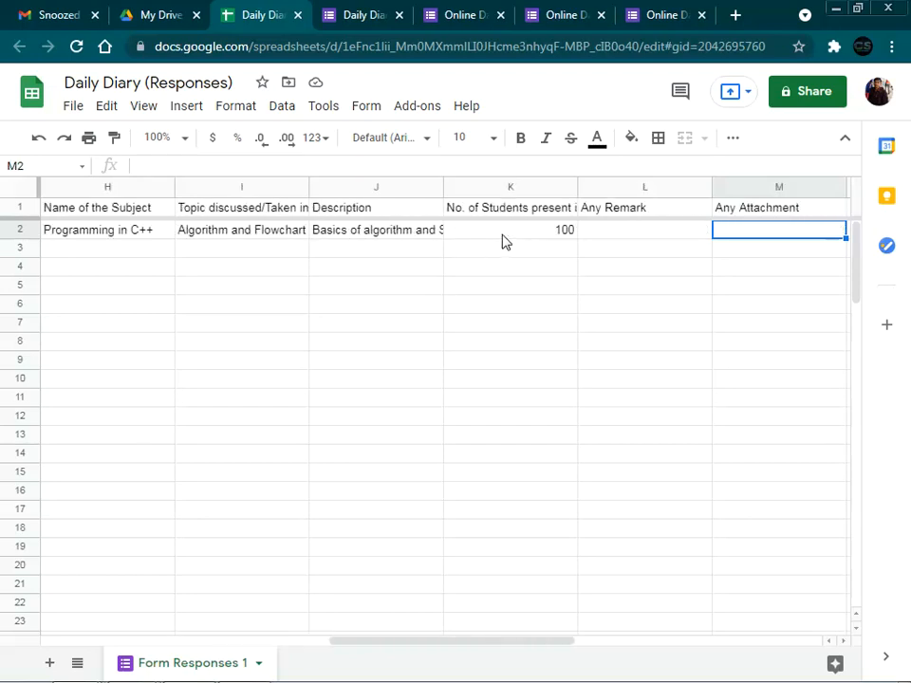
left_click(542, 234)
key("Right")
key("Right")
key("Right")
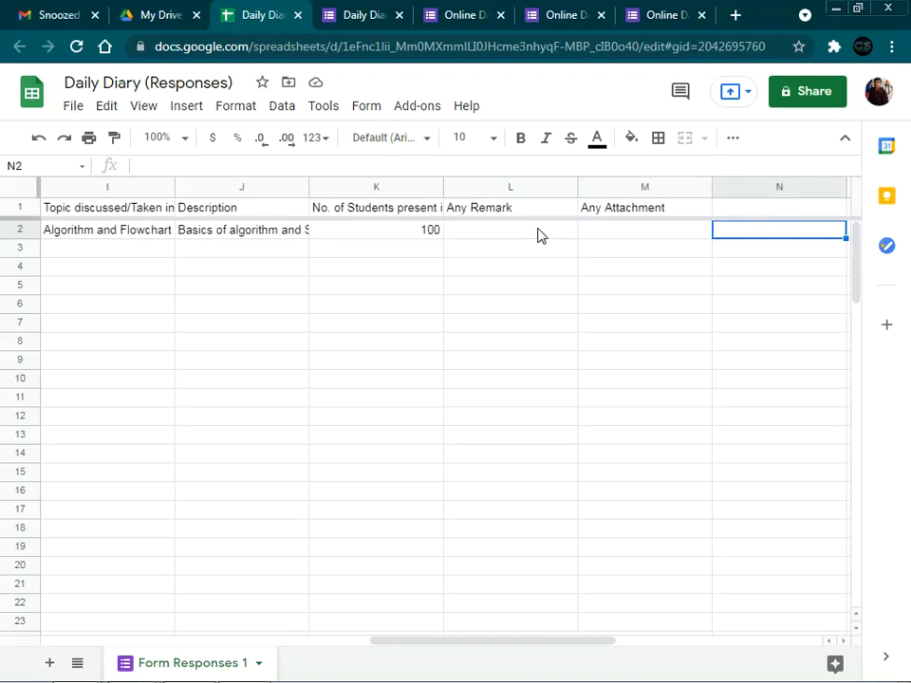
left_click_drag(441, 648, 37, 657)
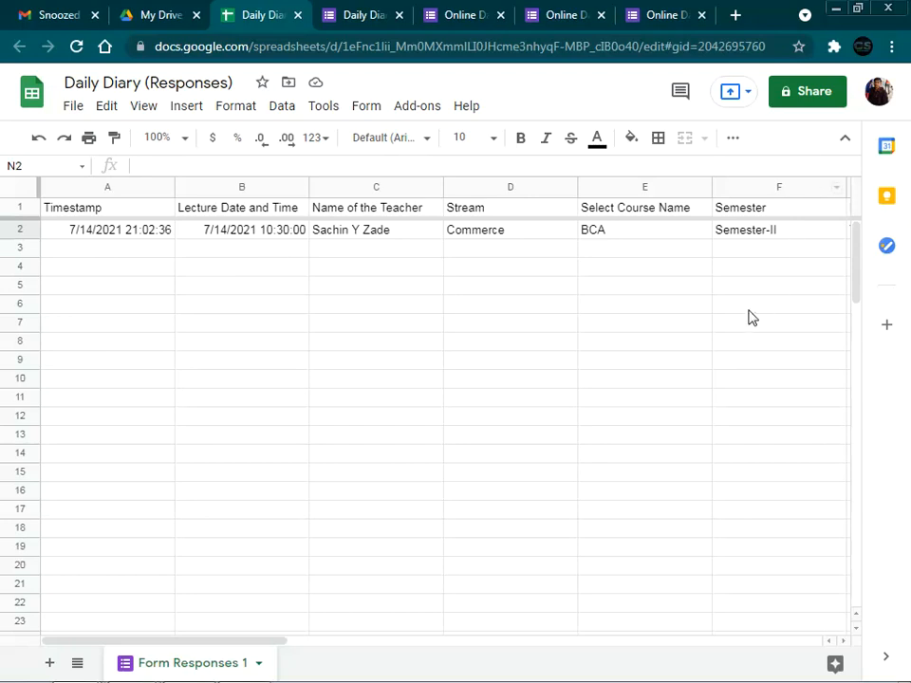
left_click(813, 94)
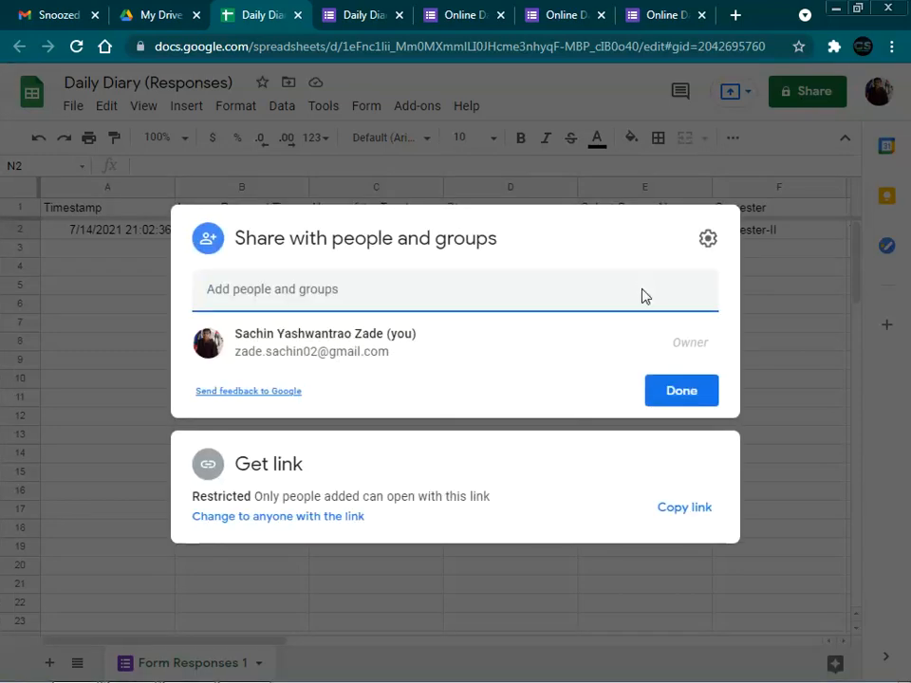
left_click(367, 289)
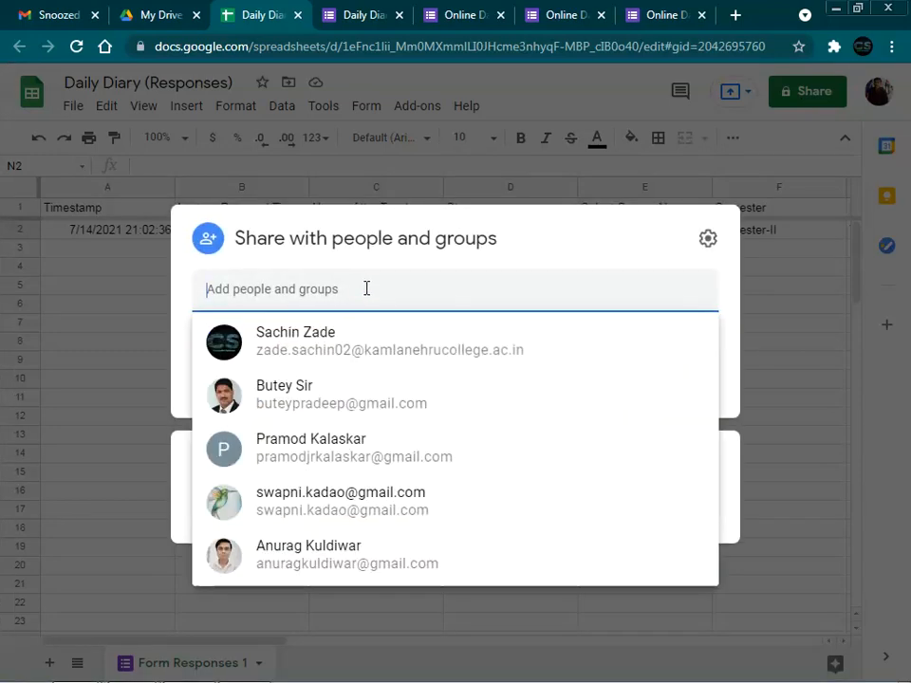
key("Escape")
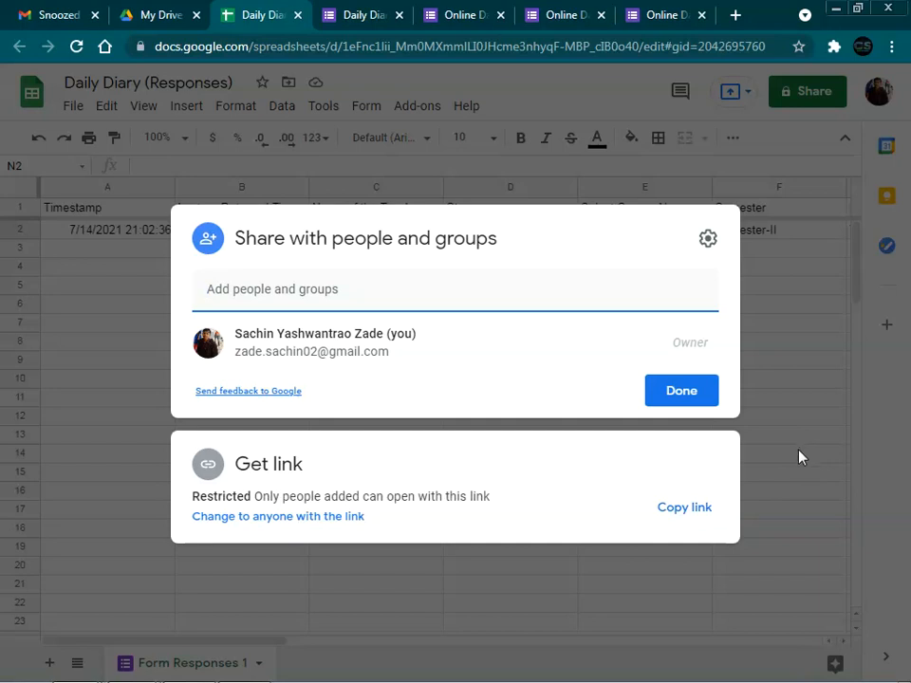
left_click(799, 451)
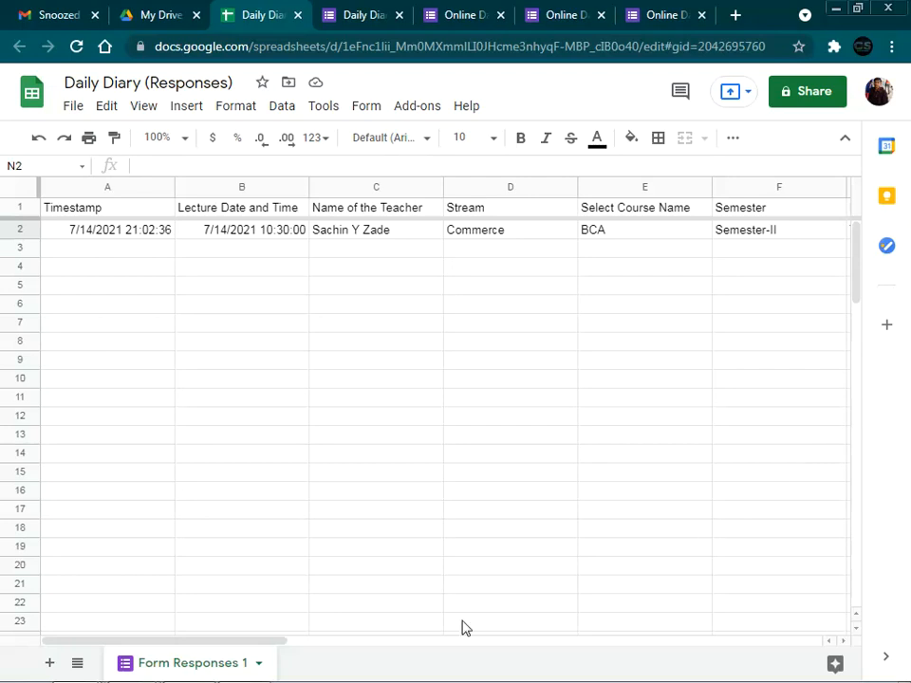
Step: Bring the Thankyou.jpg Chrome window to the front from the taskbar
mouse_move(76, 668)
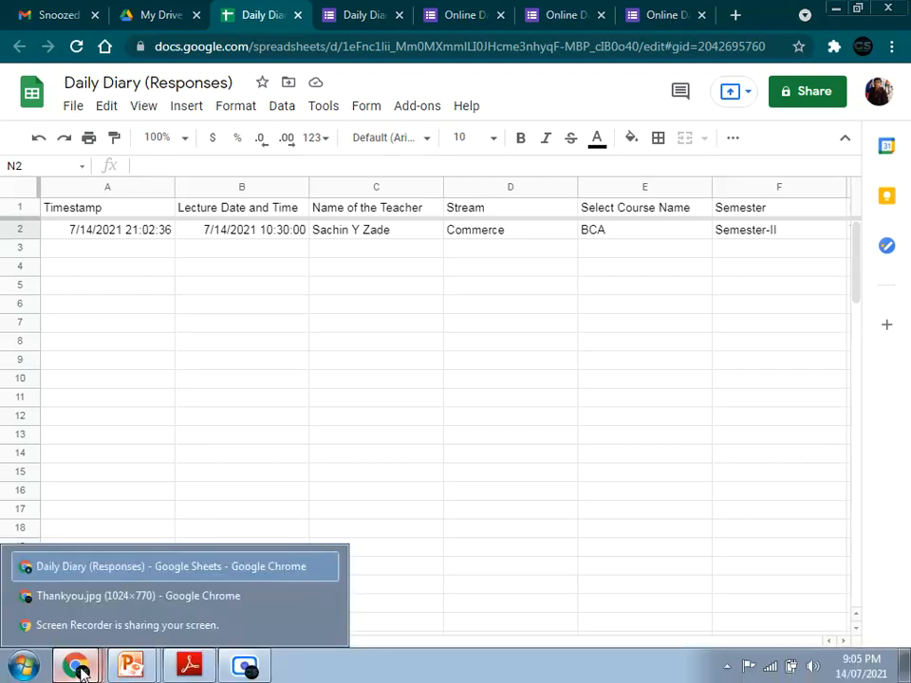
left_click(81, 626)
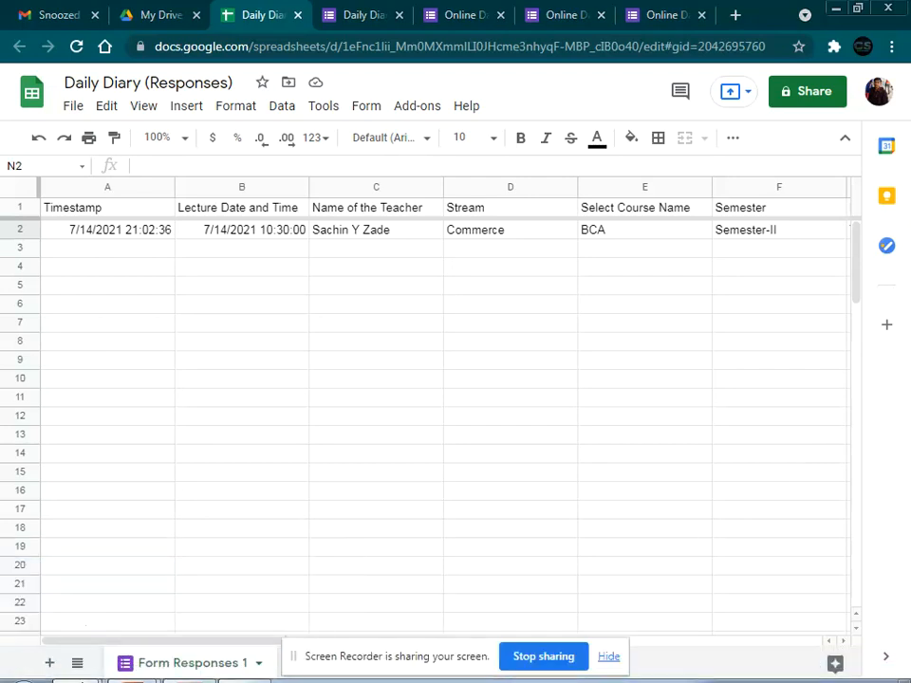
mouse_move(79, 668)
left_click(76, 603)
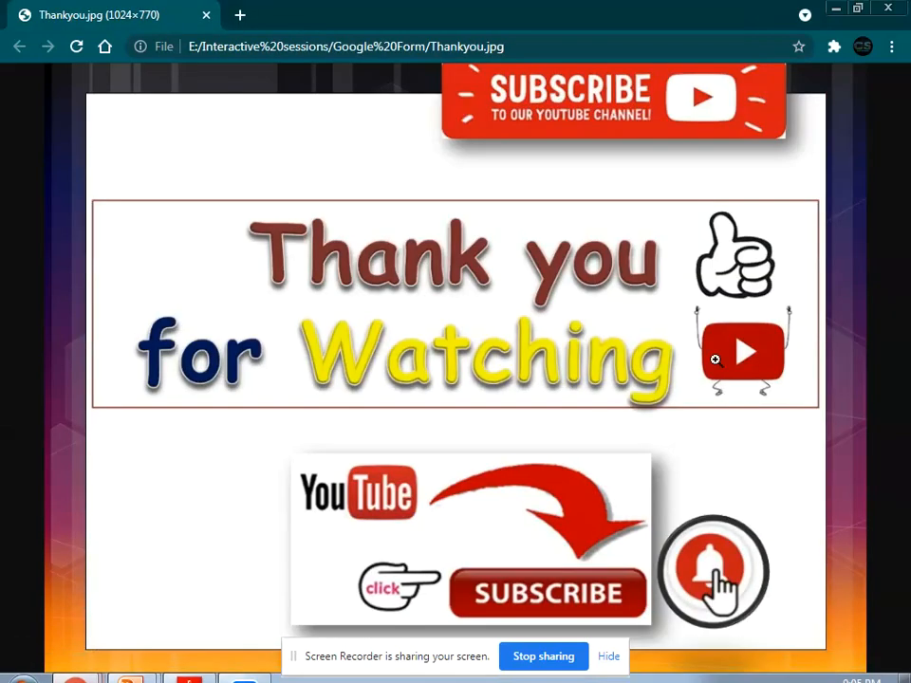